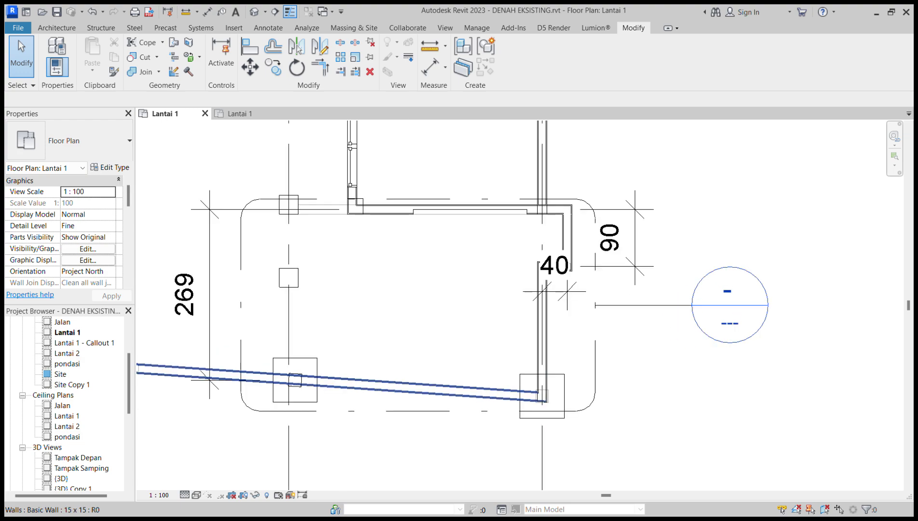
- Open the {3D} view and examine the building's front facade and right wing
scroll(437, 371, down, 1)
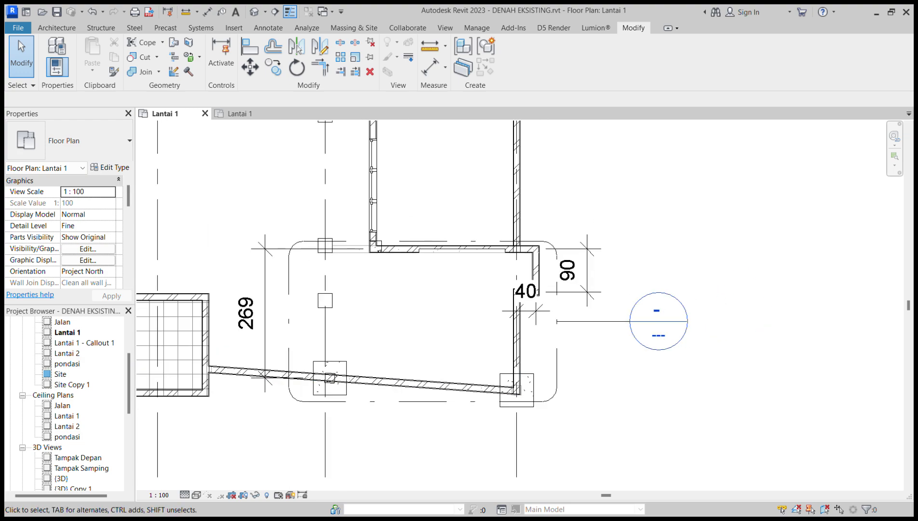
scroll(547, 419, down, 5)
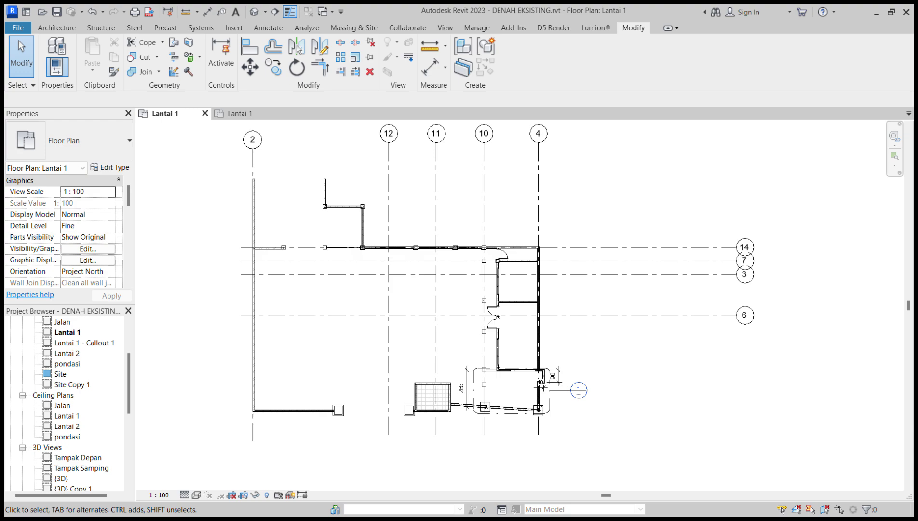
scroll(67, 405, down, 3)
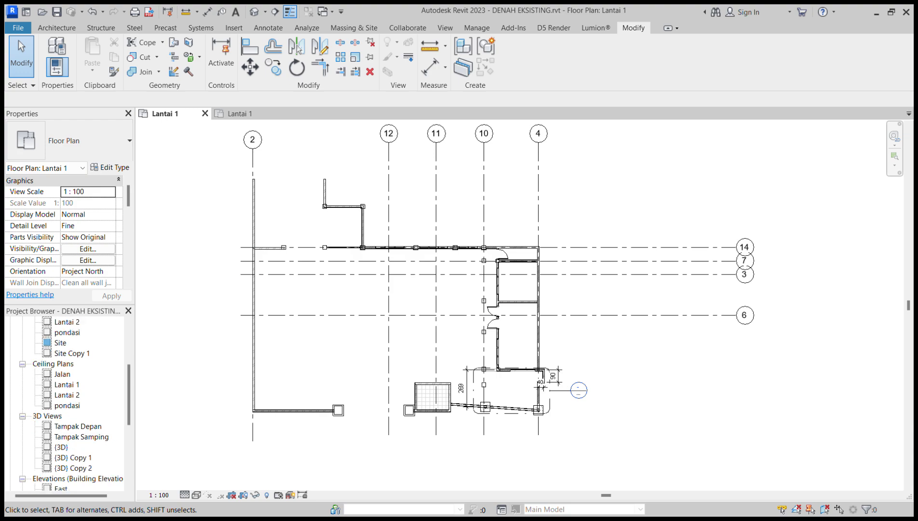
double_click(61, 447)
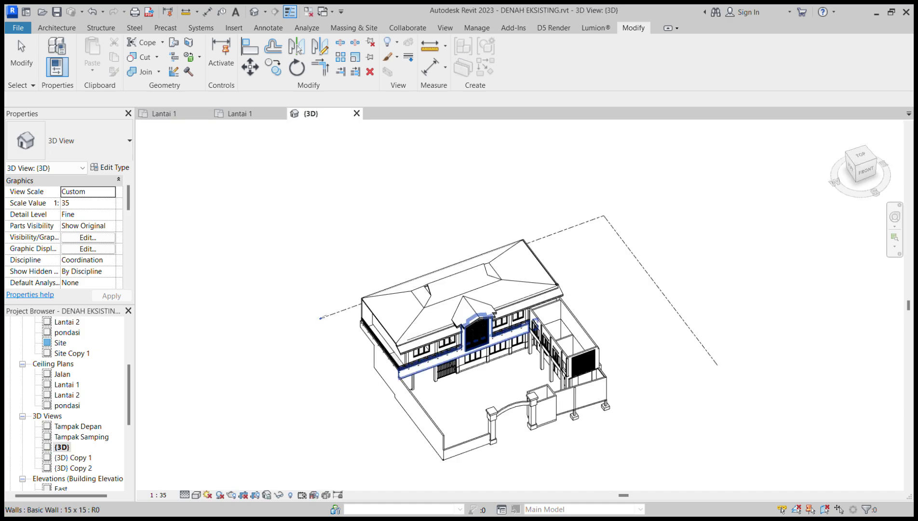
mouse_move(475, 351)
shift+middle_down()
mouse_move(526, 320)
mouse_move(456, 270)
mouse_move(481, 277)
shift+middle_up()
scroll(504, 334, up, 3)
scroll(539, 329, up, 2)
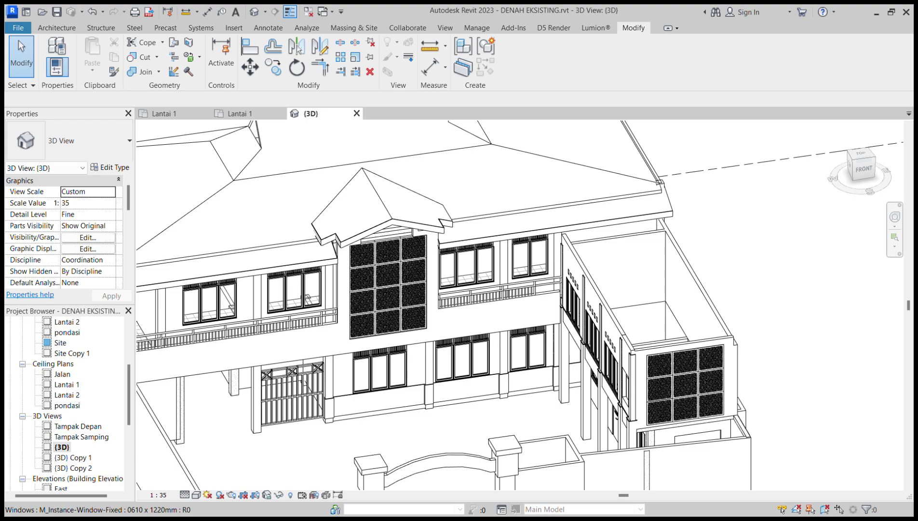
scroll(579, 232, down, 2)
middle_drag(579, 232, 446, 218)
- In STRUKTUR (1), add an aligned dimension between the two footing columns along the slanted front wall in the Lantai 1 floor plan
click(241, 114)
scroll(628, 284, up, 5)
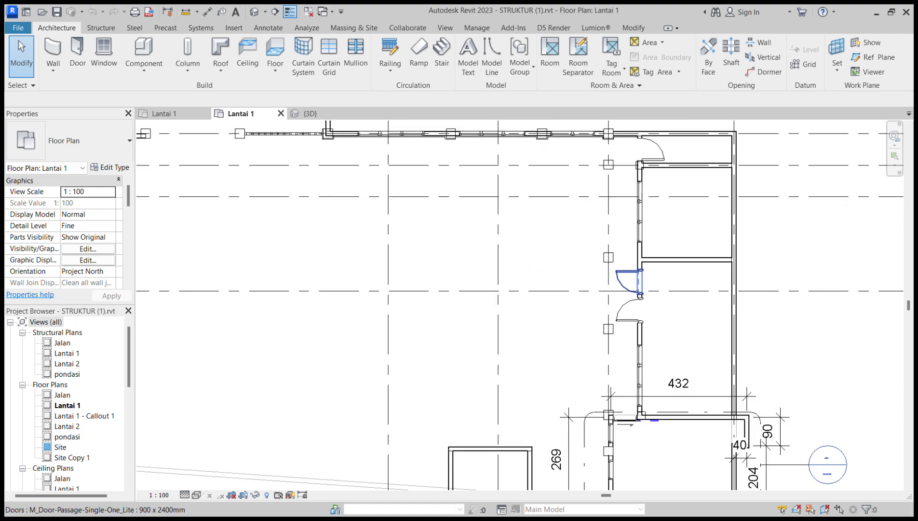
middle_drag(628, 284, 477, 161)
scroll(569, 280, up, 1)
middle_drag(569, 280, 495, 209)
middle_drag(536, 302, 504, 265)
scroll(504, 266, up, 1)
key(d)
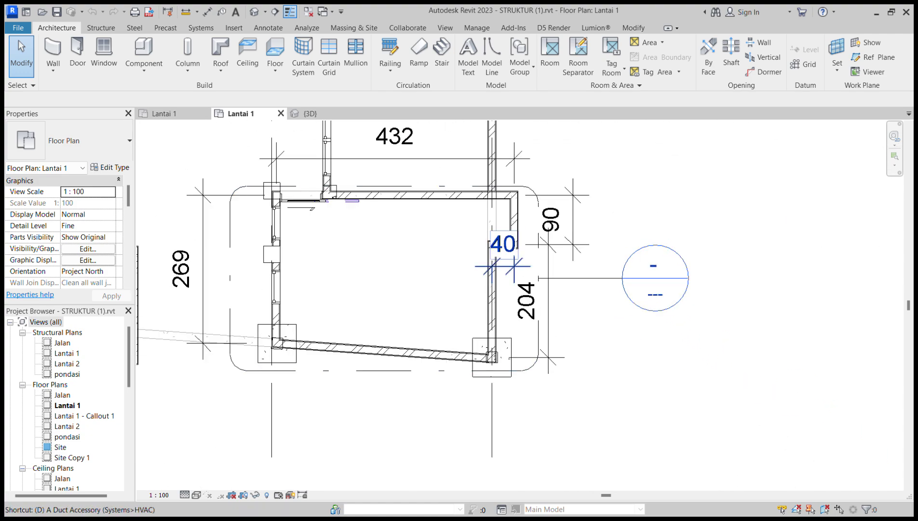
key(i)
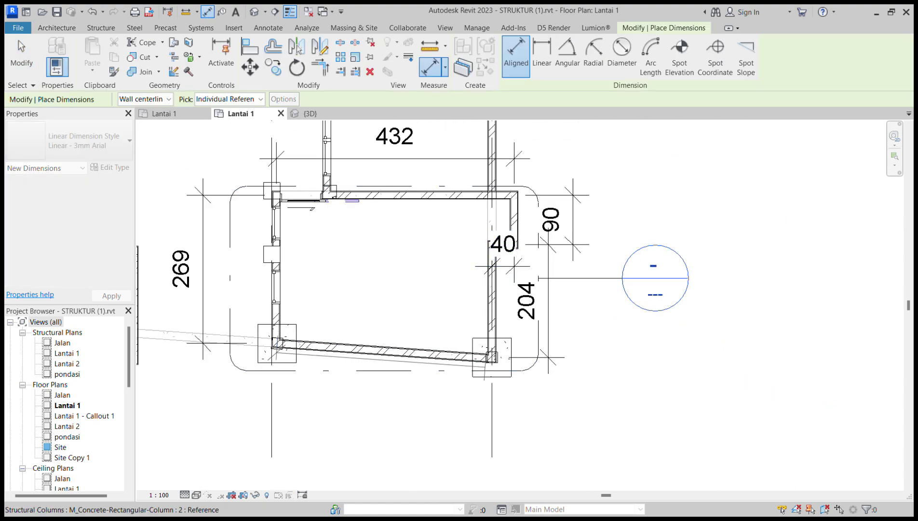
scroll(492, 358, up, 3)
click(491, 357)
scroll(449, 378, down, 2)
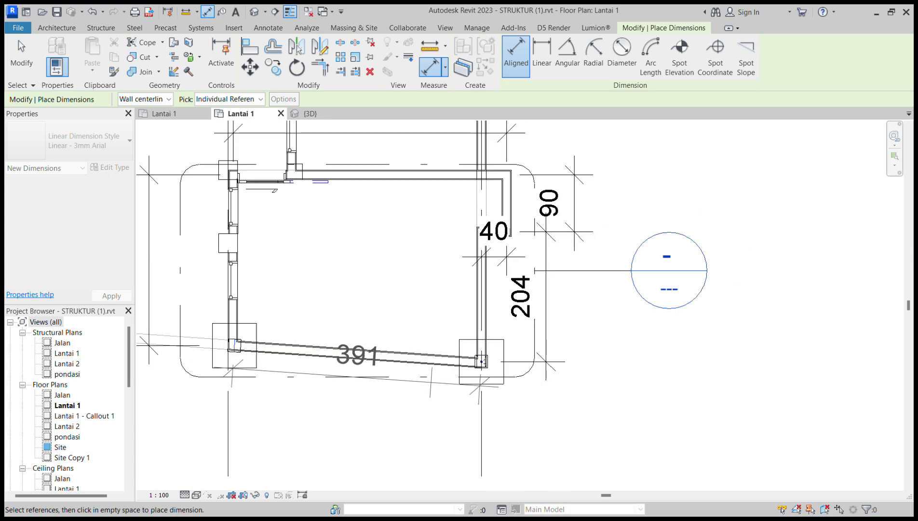
click(374, 401)
scroll(553, 401, down, 3)
key(Escape)
scroll(447, 296, up, 2)
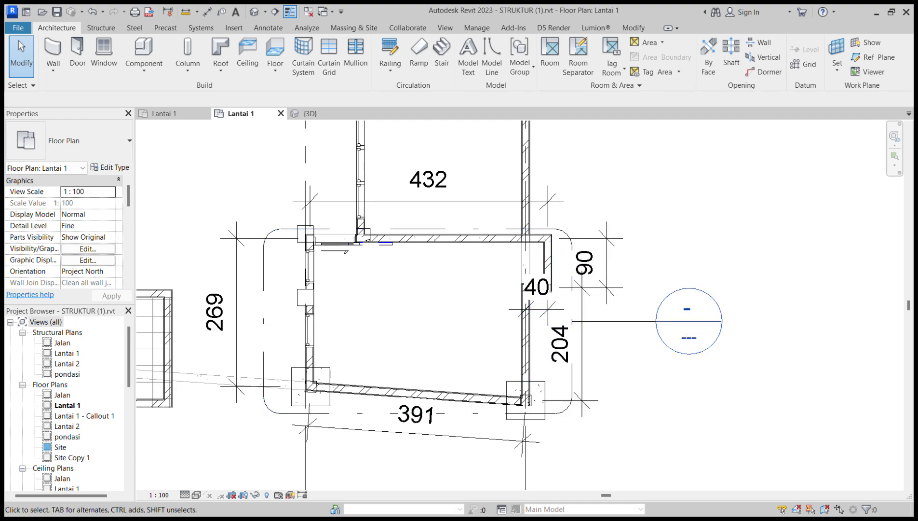
scroll(417, 286, down, 1)
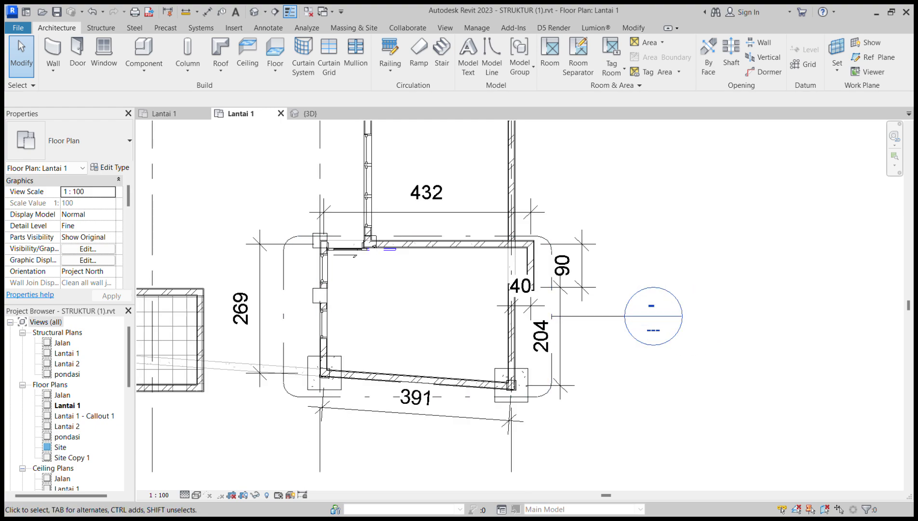
middle_drag(416, 300, 451, 308)
scroll(451, 309, down, 2)
scroll(471, 302, up, 3)
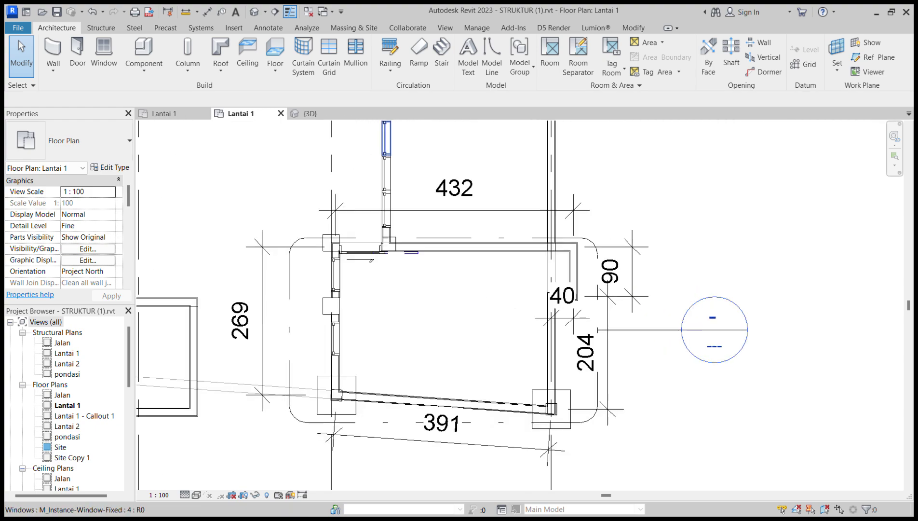
- Switch back to DENAH EKSISTING and review its Lantai 1 floor plan around the right wing and the grid 14 wall
click(311, 114)
scroll(67, 401, up, 3)
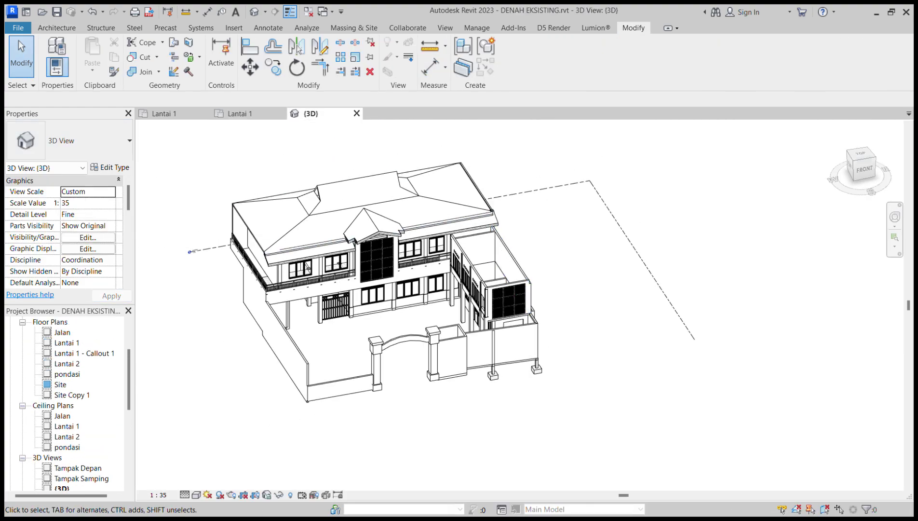
double_click(67, 405)
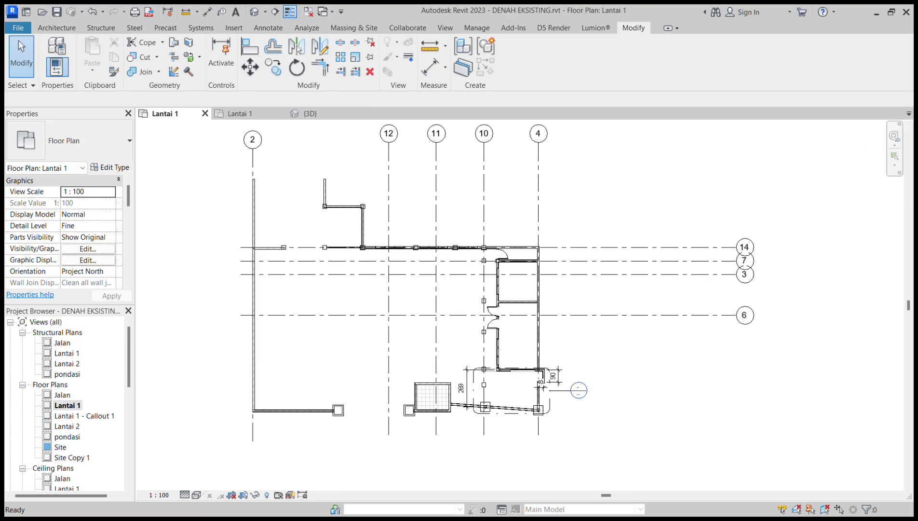
scroll(504, 270, down, 4)
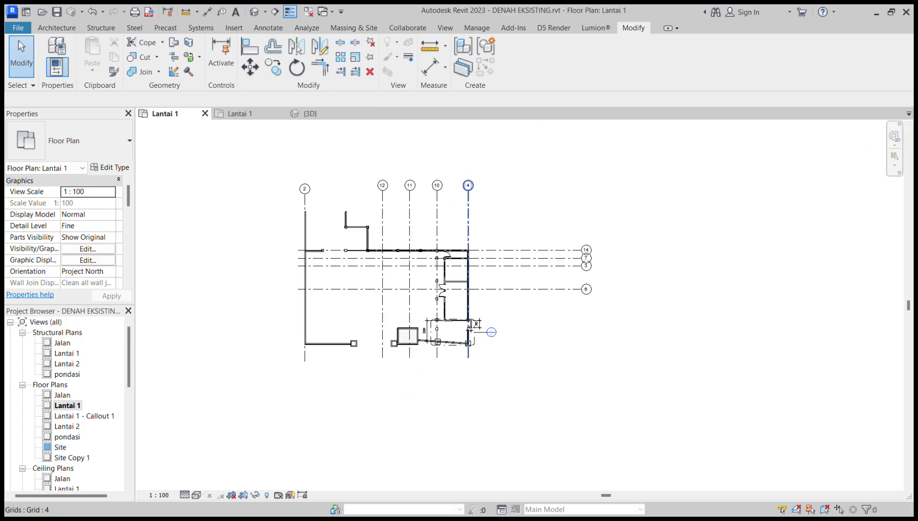
scroll(470, 237, up, 5)
middle_drag(465, 292, 505, 292)
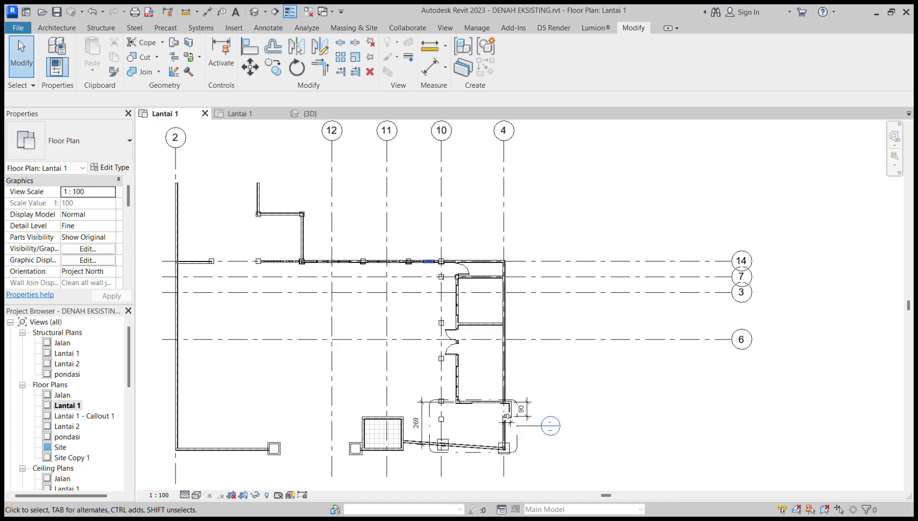
middle_drag(429, 260, 428, 198)
scroll(471, 381, up, 3)
middle_drag(348, 350, 346, 412)
scroll(481, 307, down, 3)
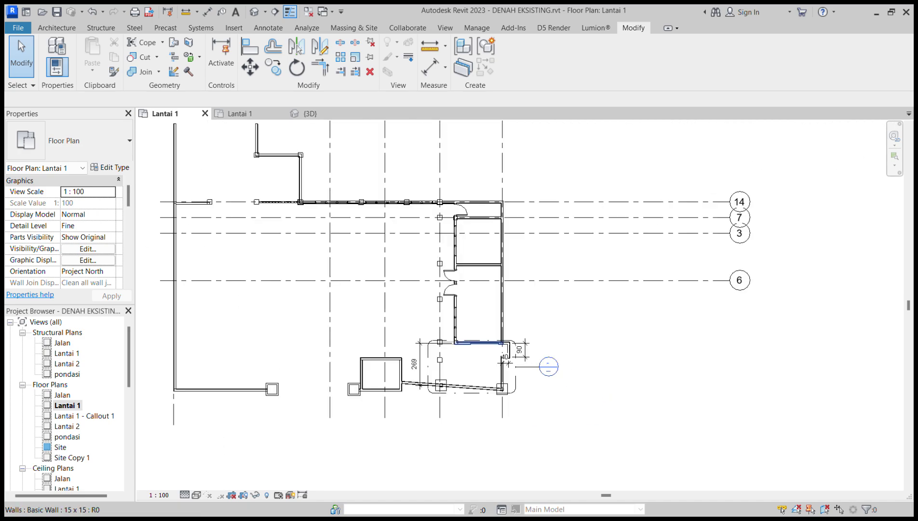
scroll(501, 352, up, 2)
- Inspect the ground-floor wall beneath the fretwork panels of the right wing in the 3D view
click(317, 114)
scroll(514, 314, up, 5)
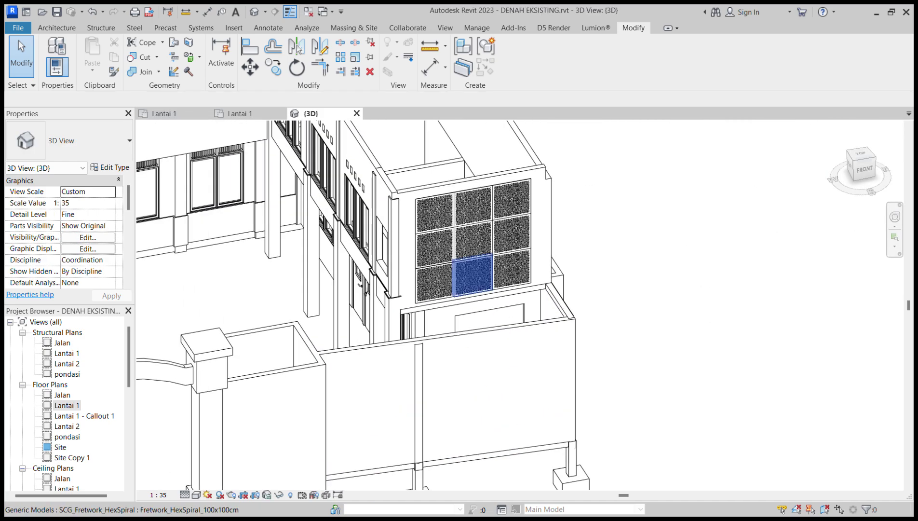
shift+middle_drag(487, 285, 319, 262)
scroll(384, 284, up, 3)
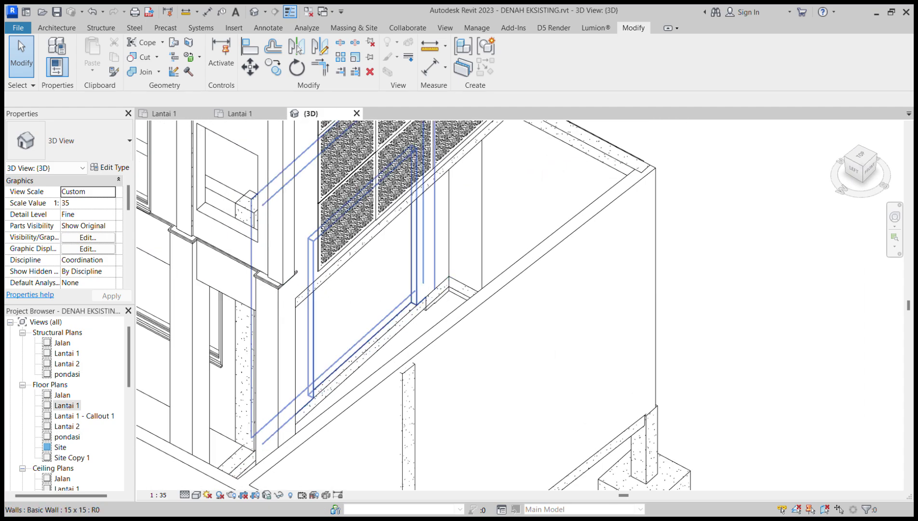
click(355, 319)
shift+middle_drag(354, 318, 467, 262)
key(Escape)
scroll(467, 260, down, 2)
- Open the Lantai 1 structural plan and start a floor boundary sketch
click(67, 353)
double_click(67, 354)
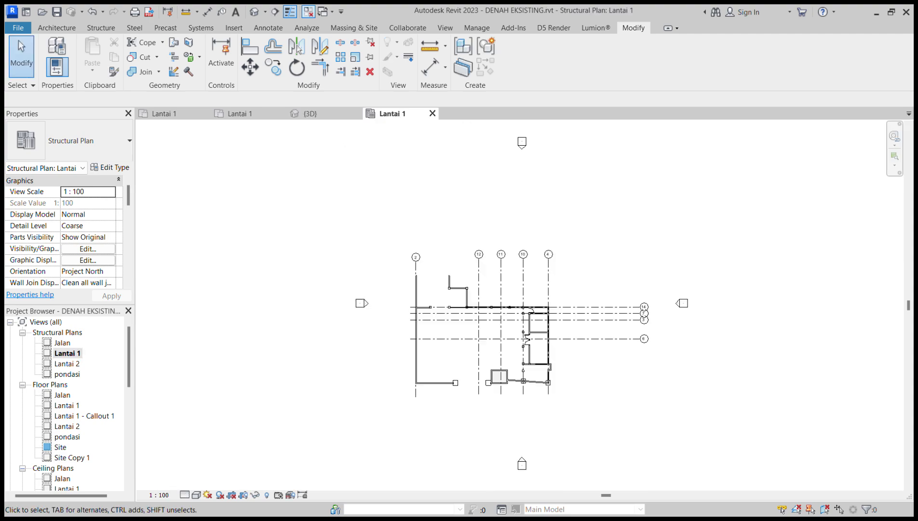
click(275, 53)
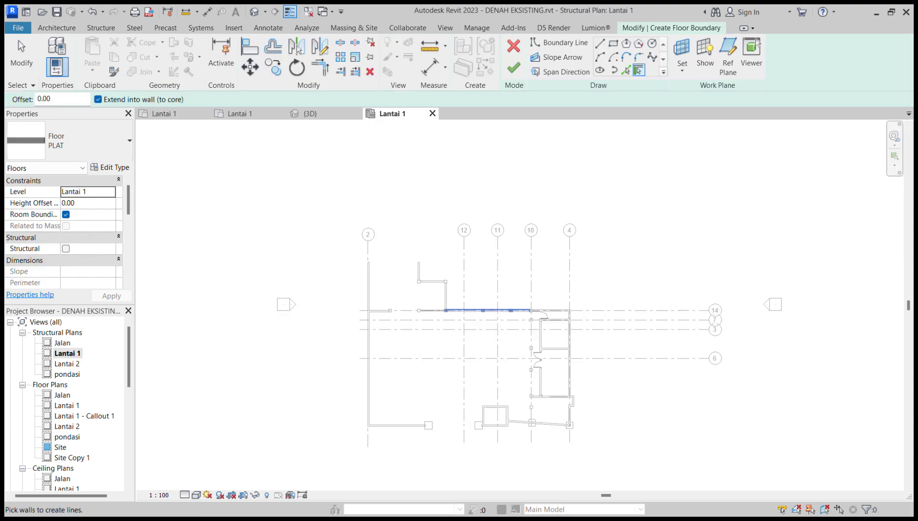
scroll(546, 365, up, 5)
click(600, 44)
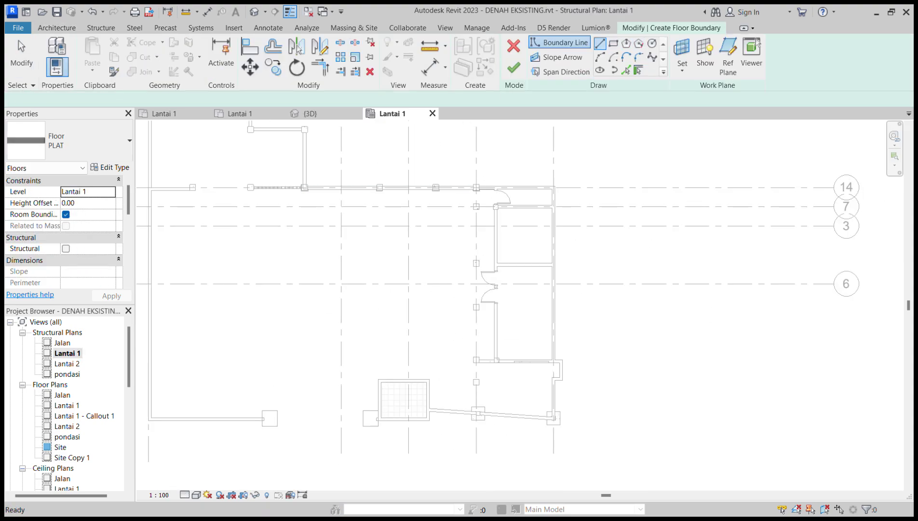
scroll(527, 373, up, 3)
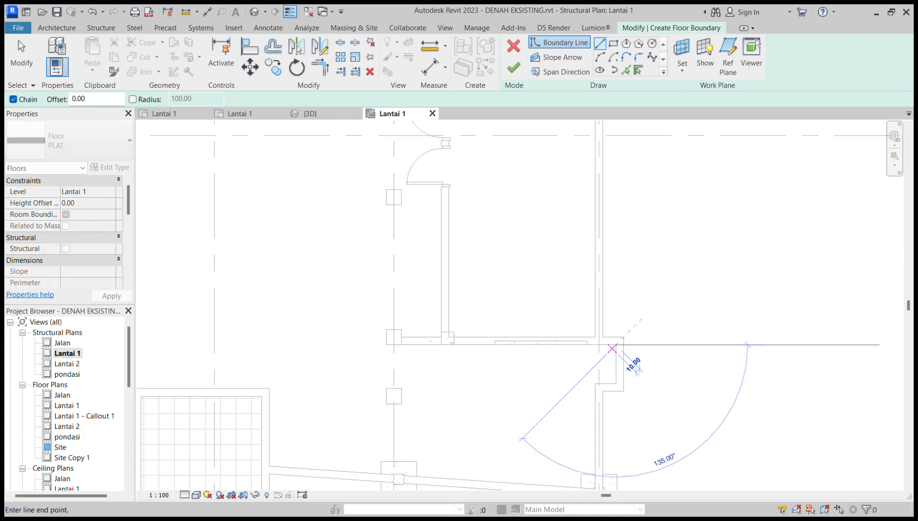
click(387, 344)
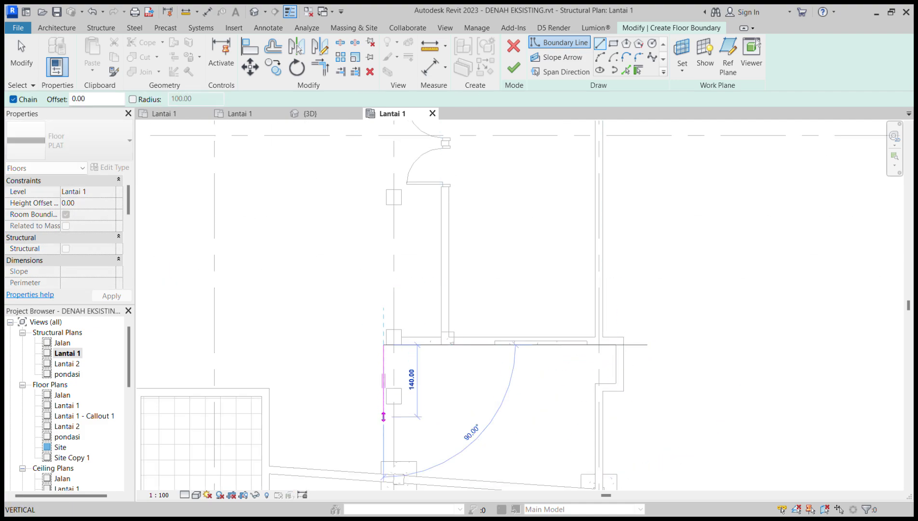
key(Escape)
- Use Pick Lines to add the slanted front wall's edge beside the grid 10 column to the floor boundary
click(626, 70)
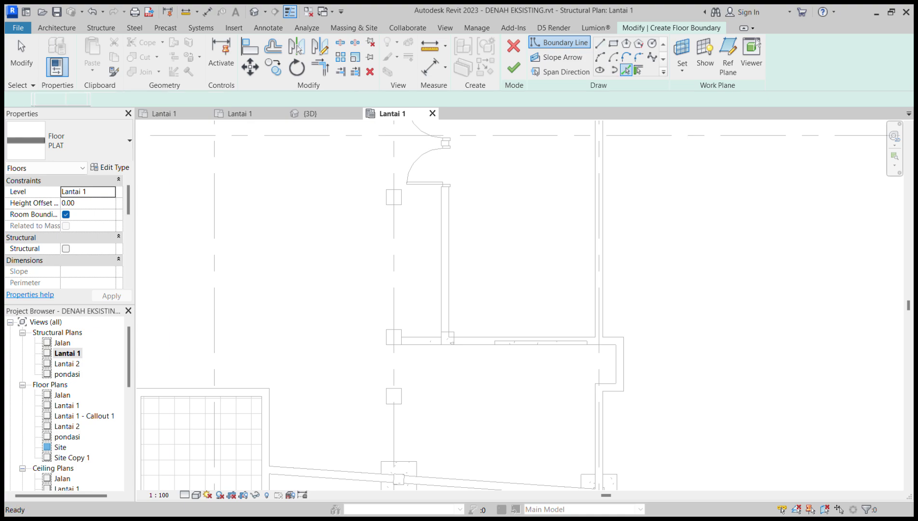
scroll(379, 461, up, 3)
scroll(406, 386, down, 2)
middle_drag(410, 285, 439, 368)
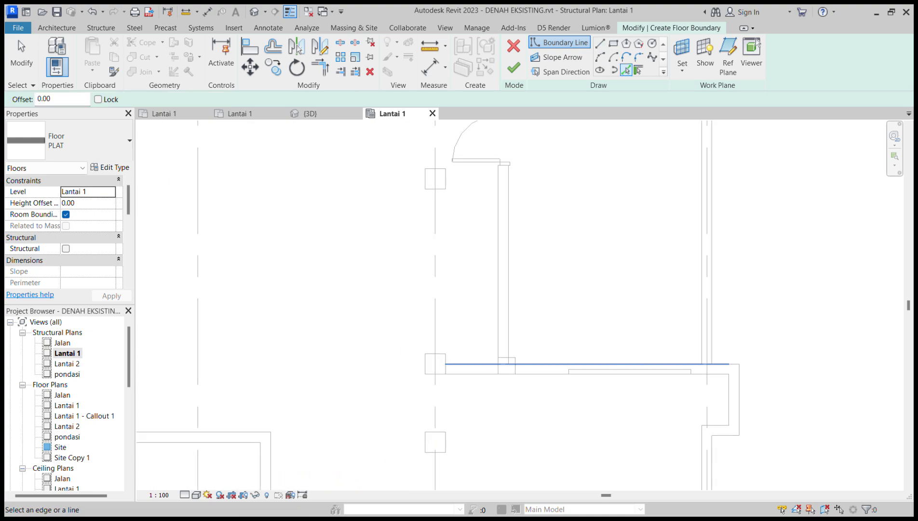
scroll(439, 373, down, 4)
scroll(429, 369, up, 3)
scroll(438, 360, up, 3)
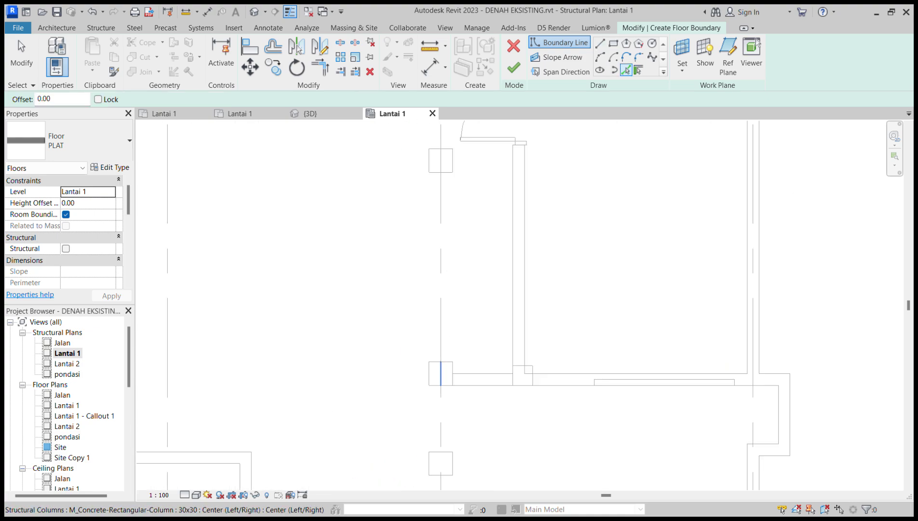
scroll(440, 358, down, 5)
middle_drag(440, 357, 468, 412)
scroll(468, 413, down, 3)
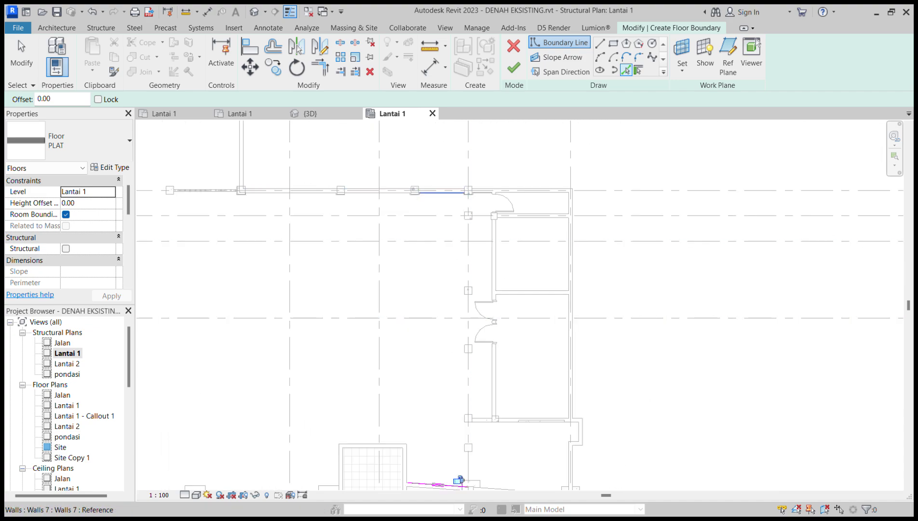
- Pick the wall edges along grid 14 and the long wall on grid 2 as floor boundary lines
middle_drag(425, 207, 568, 286)
scroll(568, 285, down, 2)
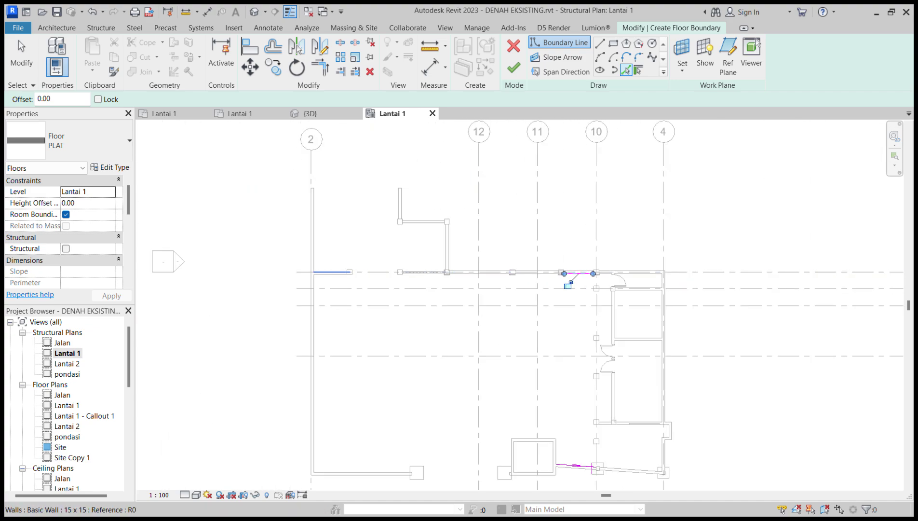
click(332, 274)
click(314, 302)
key(Escape)
key(Escape)
scroll(413, 317, down, 2)
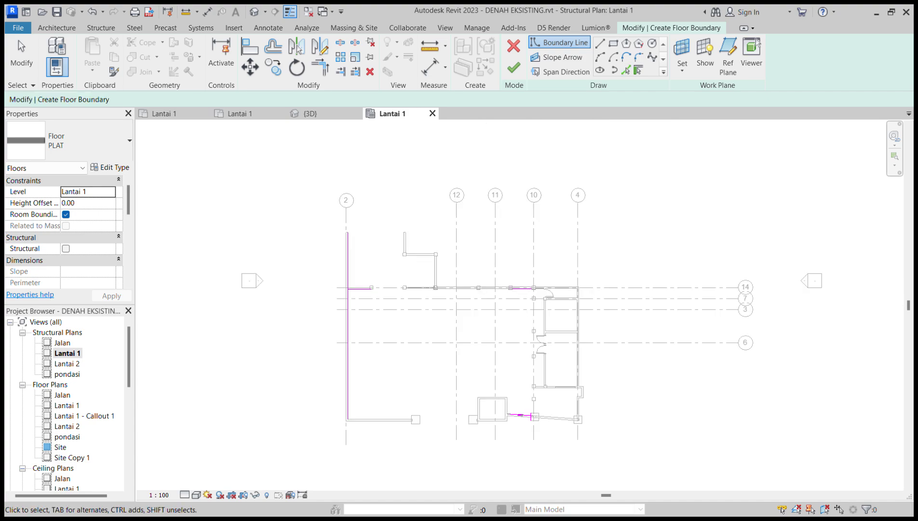
key(r)
key(t)
key(r)
scroll(399, 332, up, 2)
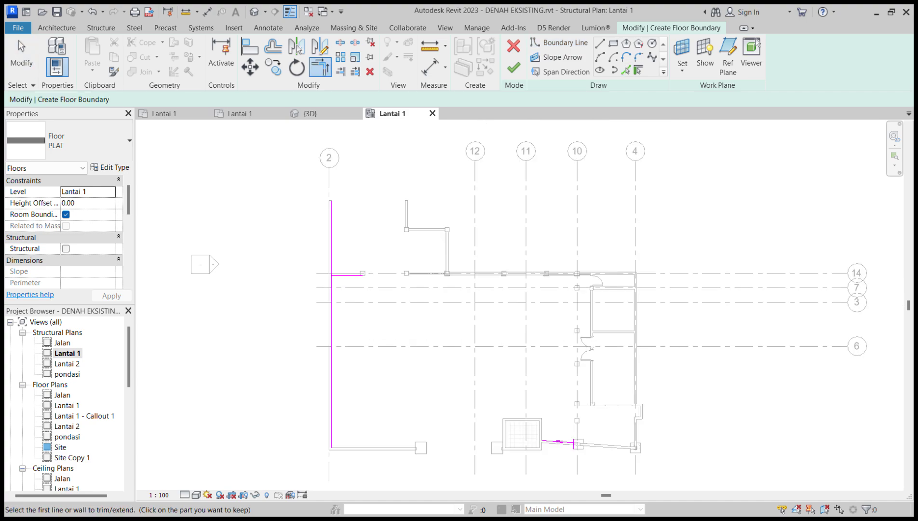
click(350, 275)
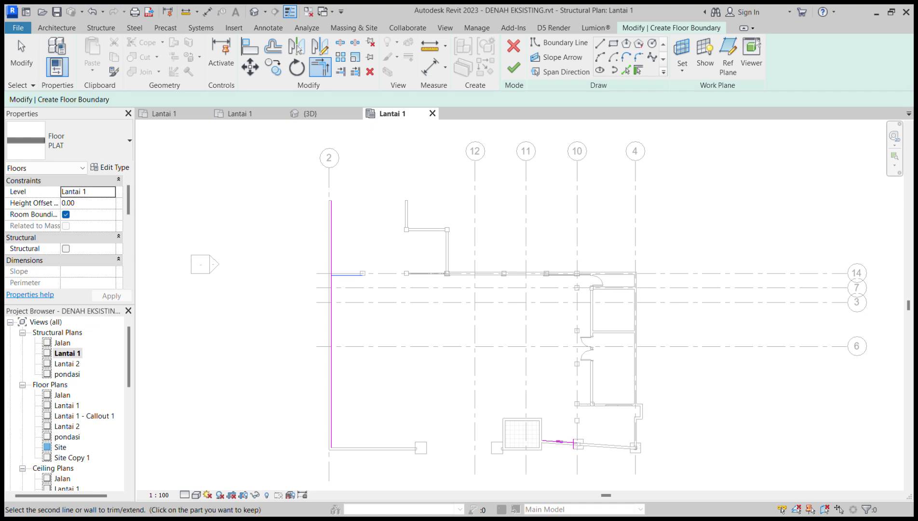
key(Escape)
key(Escape)
- Try to stretch the short boundary line beside grid 2 along grid 14 toward the segment near grid 10
click(349, 275)
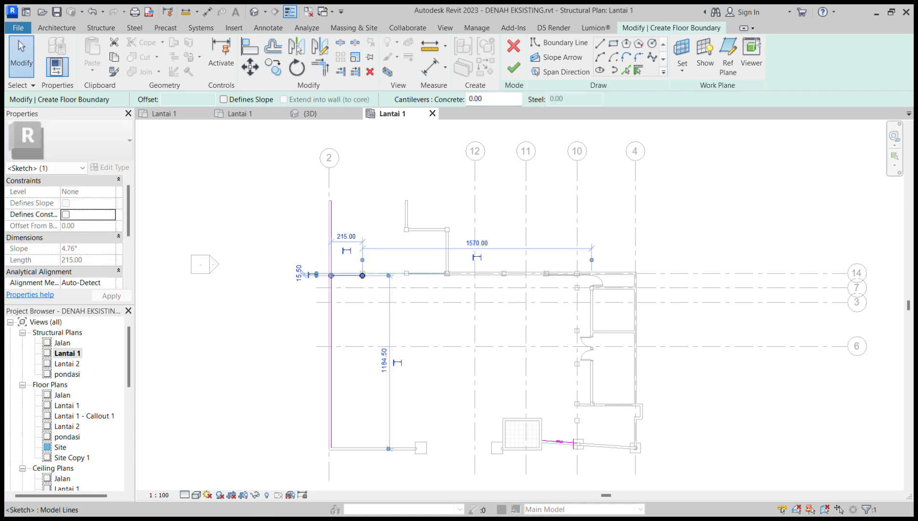
drag(362, 275, 545, 276)
key(Escape)
- Trim the grid 14 boundary segment near grid 10 into a corner with the long boundary line on grid 2
scroll(559, 282, up, 3)
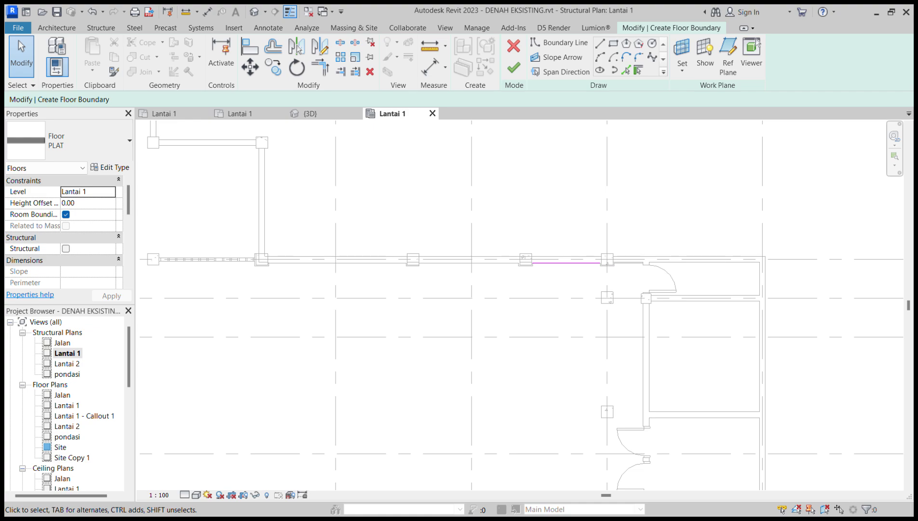
key(t)
key(r)
scroll(757, 343, down, 3)
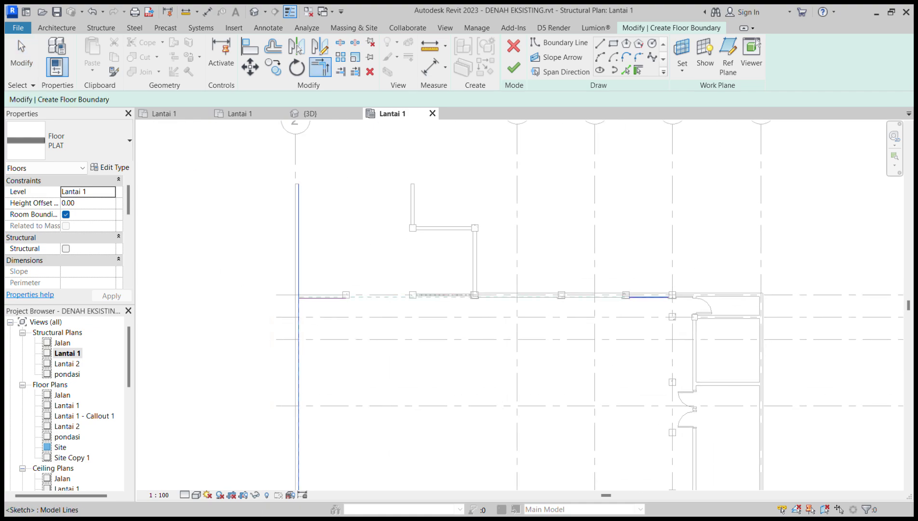
click(649, 297)
key(Escape)
- Delete the leftover short boundary line beside grid 2, just below grid 14
scroll(543, 331, up, 5)
middle_drag(283, 307, 474, 326)
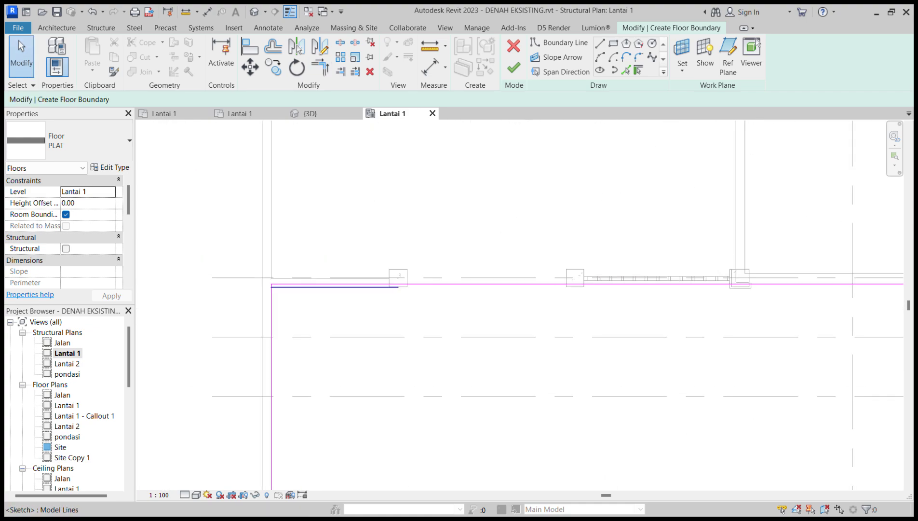
click(337, 287)
key(Escape)
scroll(482, 289, down, 5)
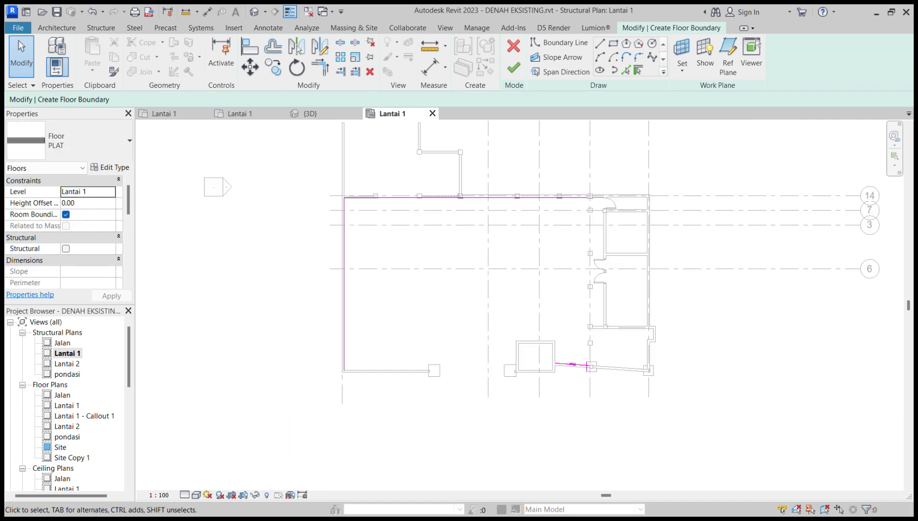
- Add the inner edge of the front wall next to grid 2 to the floor boundary with Pick Lines
scroll(431, 323, up, 2)
click(559, 42)
click(384, 372)
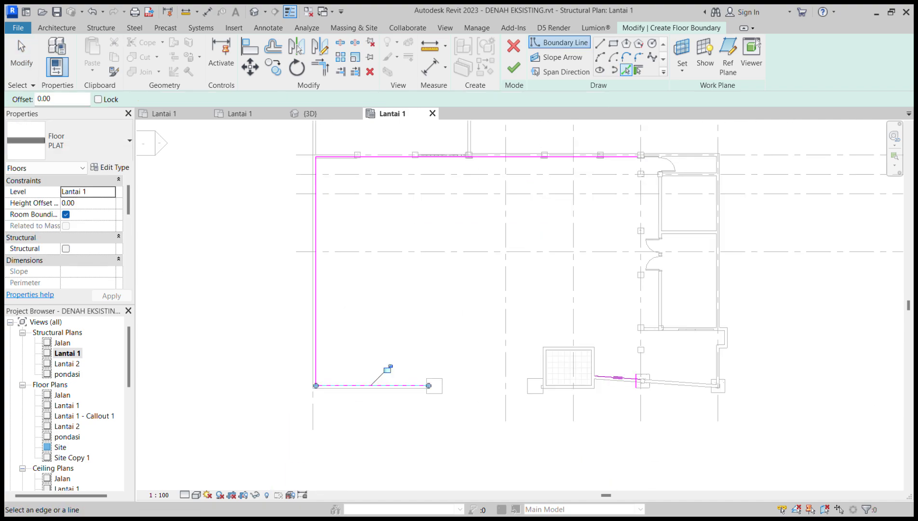
scroll(386, 369, up, 2)
drag(431, 398, 429, 386)
middle_drag(446, 389, 376, 374)
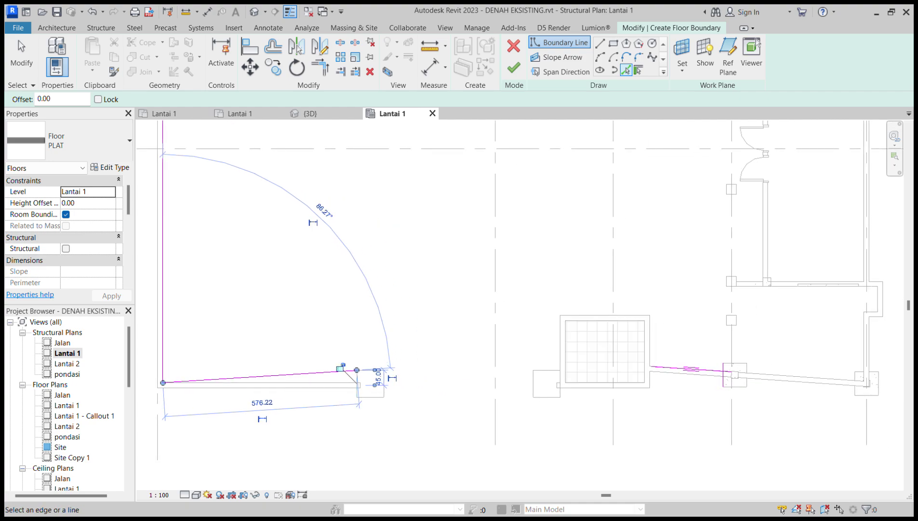
key(ctrl+z)
- Pick the edges of the column ending the front wall as boundary lines and trim them to the wall's boundary line
scroll(400, 383, up, 4)
click(499, 380)
middle_drag(500, 381, 349, 358)
scroll(349, 358, down, 1)
click(376, 385)
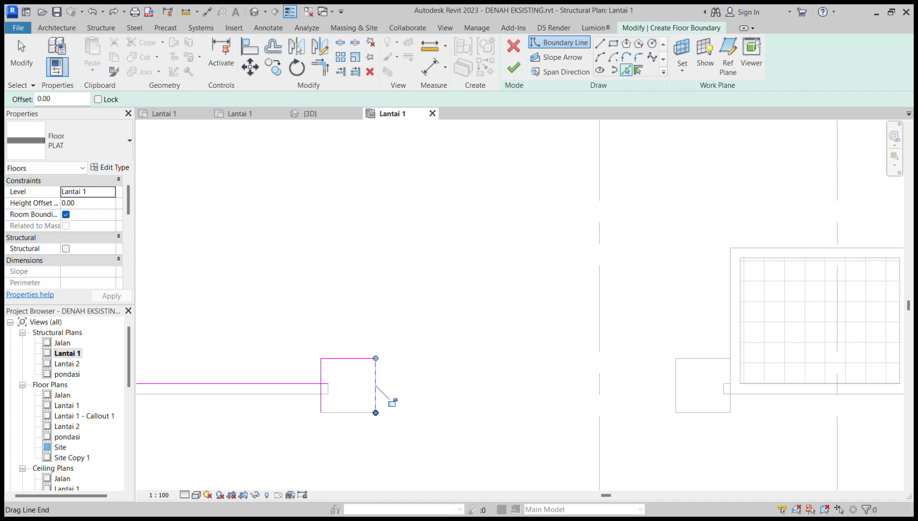
key(Escape)
key(t)
key(r)
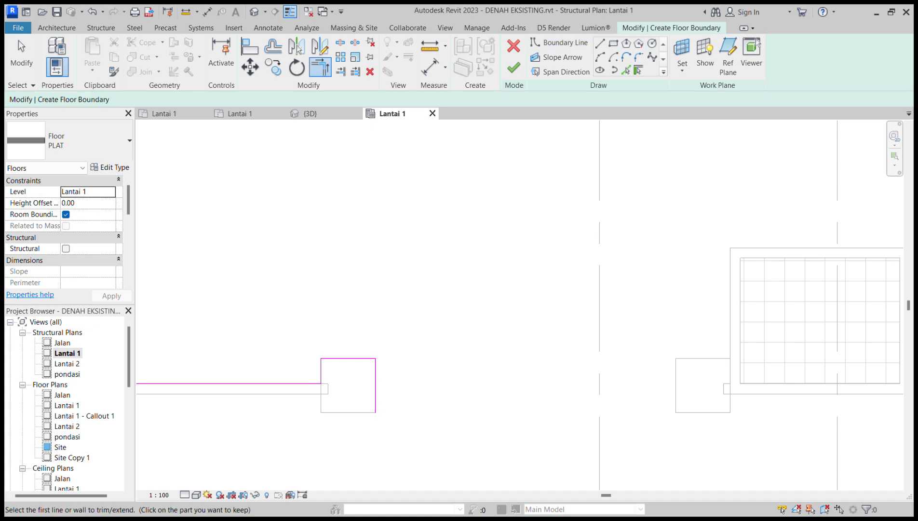
- Draw a straight boundary line across the front opening between the two gate columns and trim the first column's edge to it
click(600, 44)
click(376, 383)
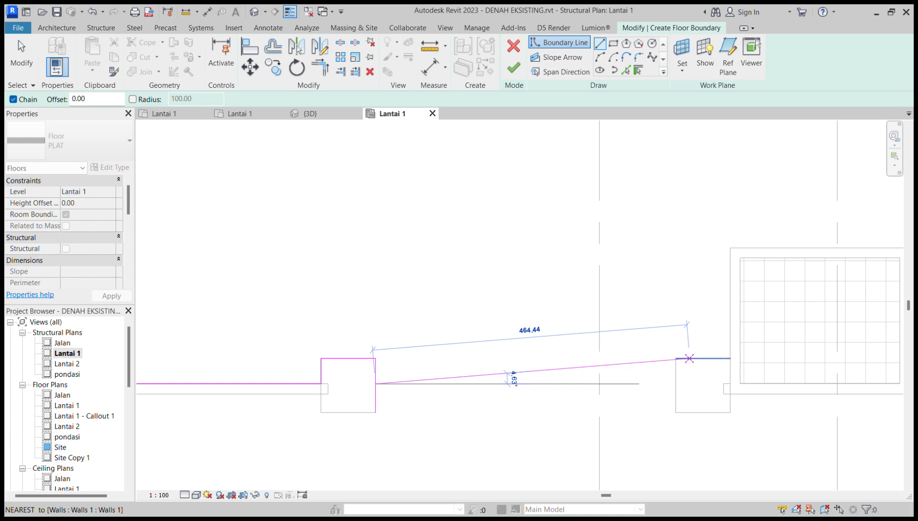
click(676, 383)
key(Escape)
key(Escape)
key(t)
key(r)
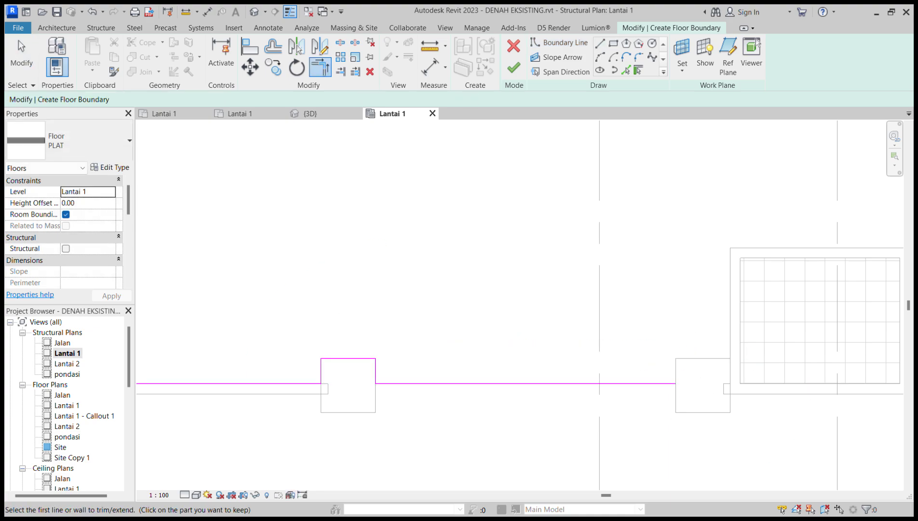
- Pick the side and inner edges of the second gate column as boundary lines and trim them with the opening line
scroll(423, 385, down, 2)
key(Escape)
click(626, 70)
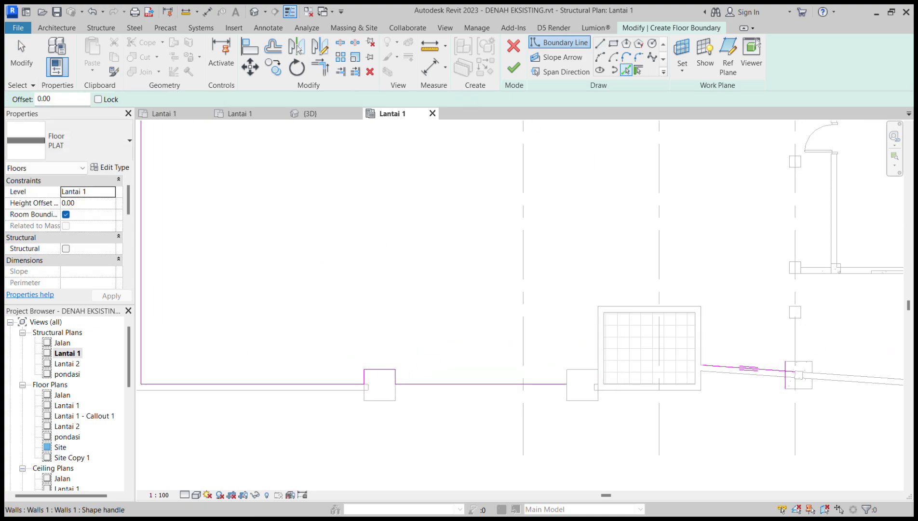
key(t)
key(r)
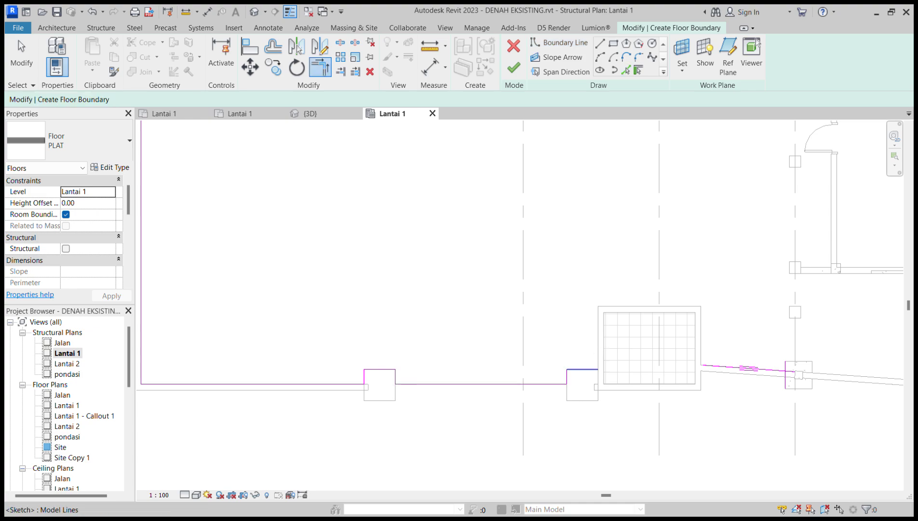
- Pick the two side edges and the inner edge of the square tiled enclosure beside the gate column as boundary lines
scroll(582, 370, down, 1)
middle_drag(582, 370, 503, 380)
key(Escape)
click(626, 71)
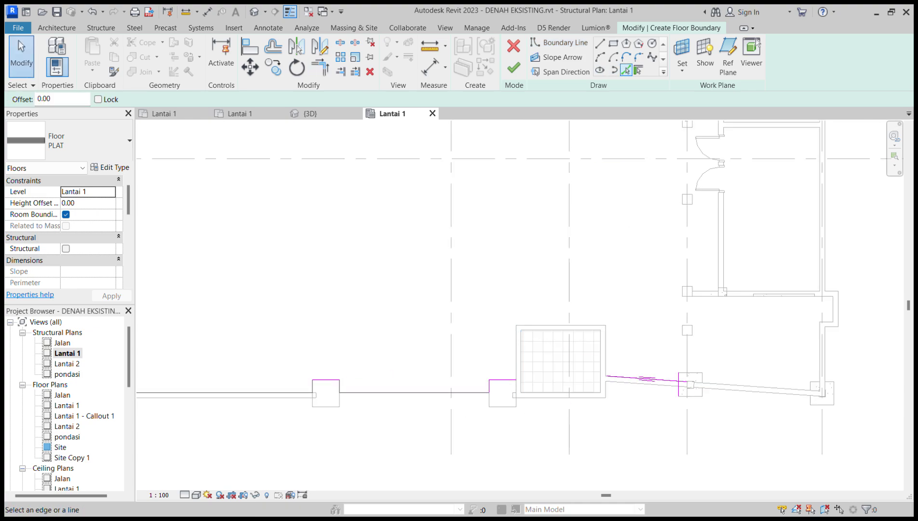
click(516, 355)
click(559, 325)
click(606, 355)
key(Escape)
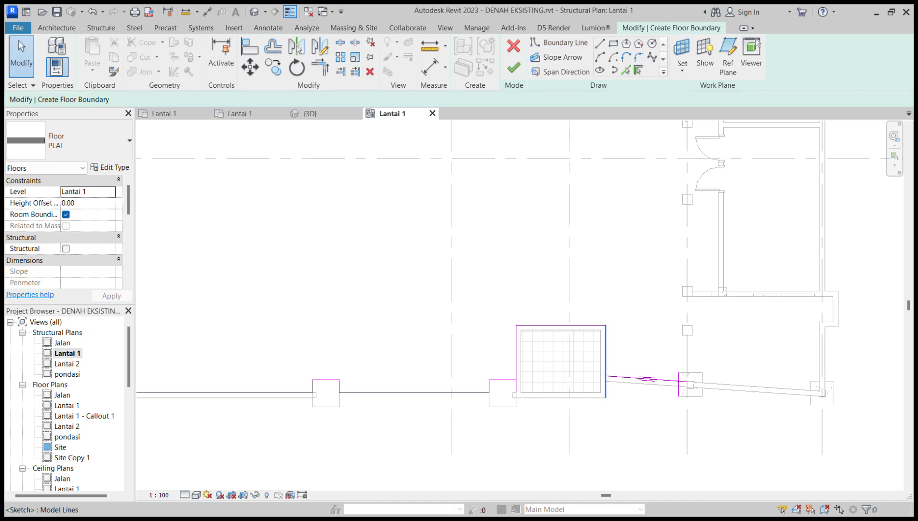
- Trim the enclosure's side boundary line nearest grid 10 into a corner with the slanted front boundary line
key(t)
key(r)
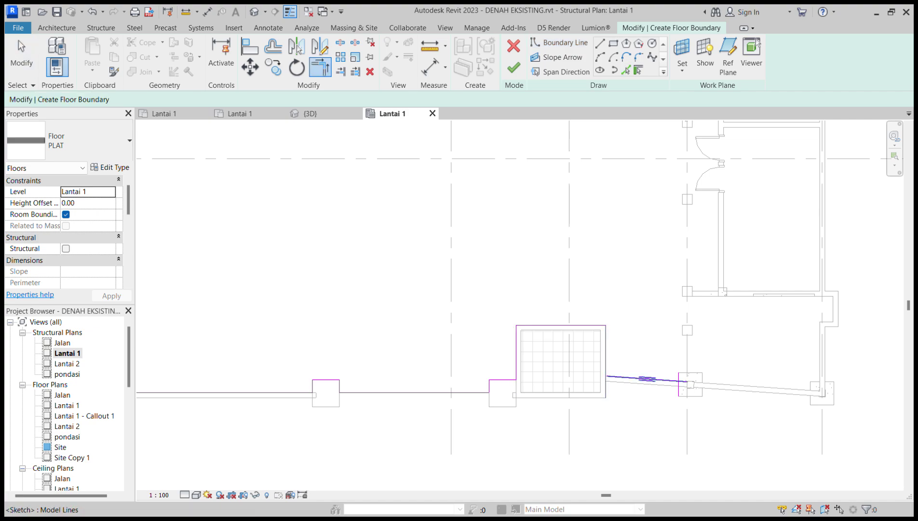
click(641, 379)
click(606, 354)
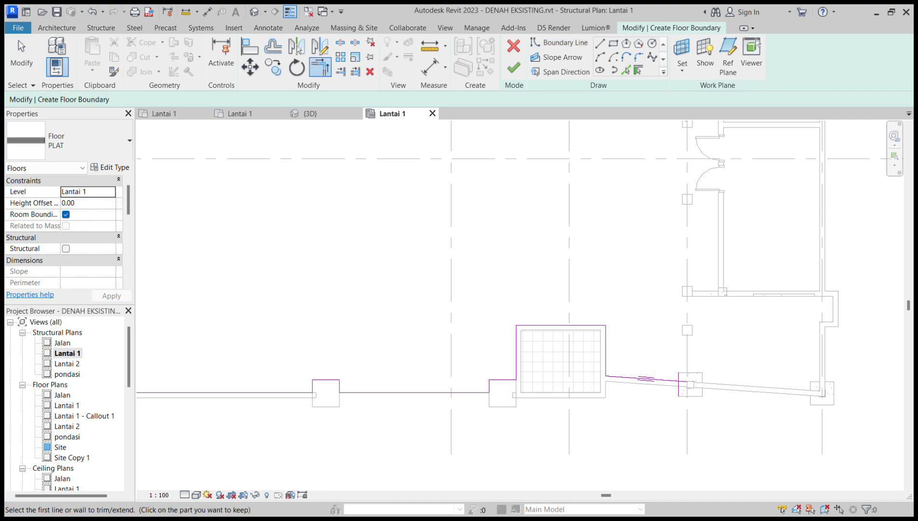
key(Escape)
- Trim the grid 10 front column's edge line to the slanted boundary line and extend it up to the grid 14 wall
scroll(558, 432, down, 3)
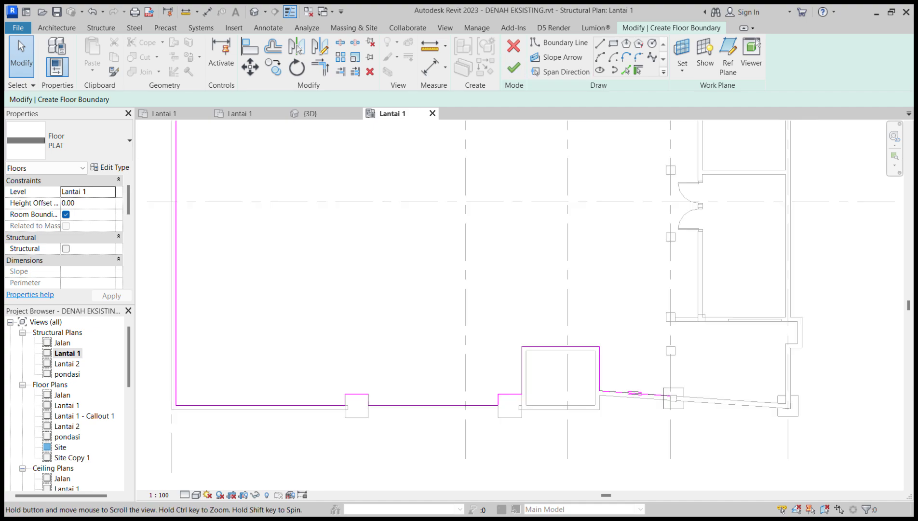
click(626, 71)
scroll(642, 197, up, 3)
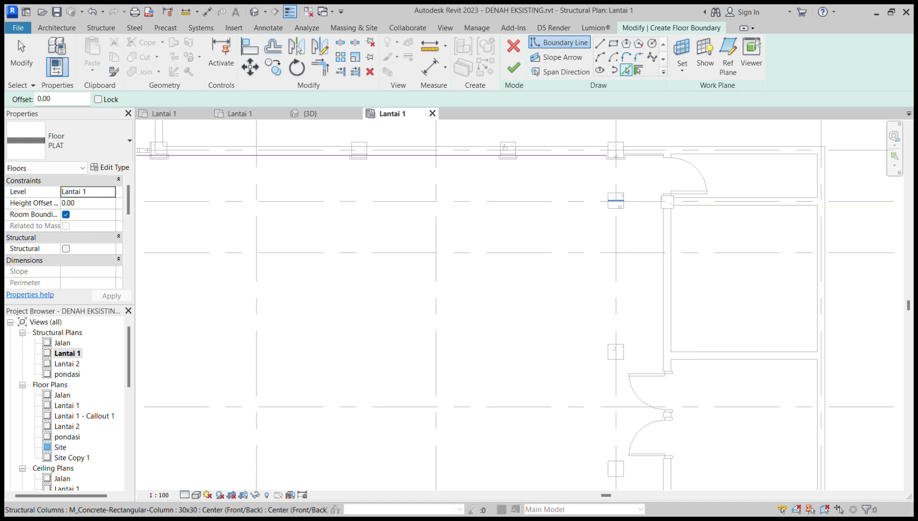
scroll(620, 227, down, 3)
key(t)
key(r)
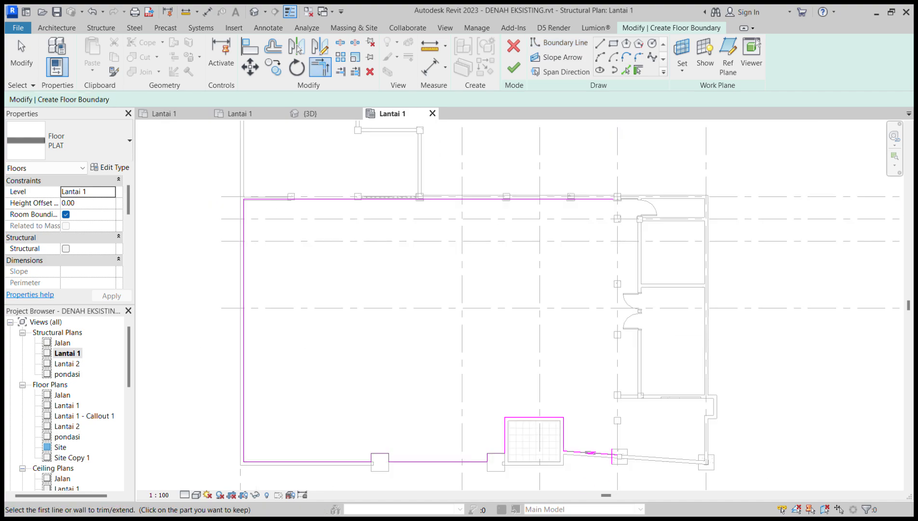
scroll(607, 455, up, 5)
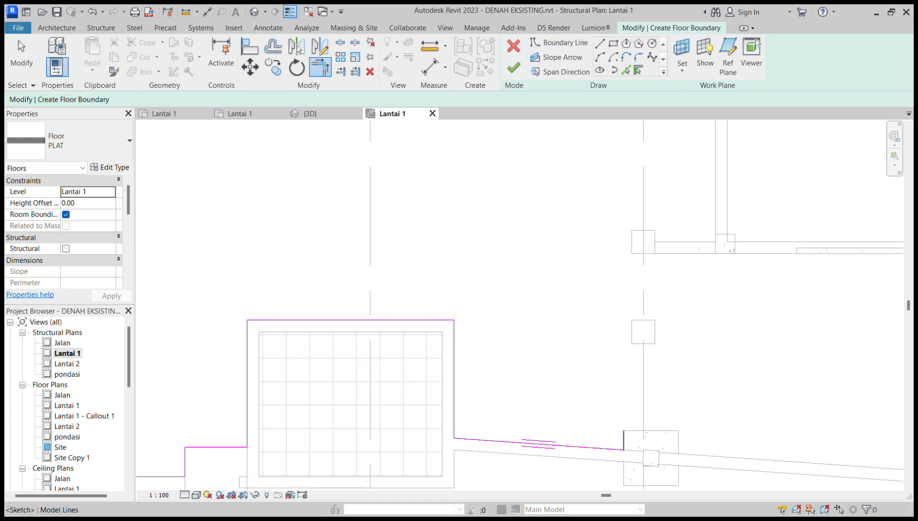
scroll(623, 434, down, 5)
key(Escape)
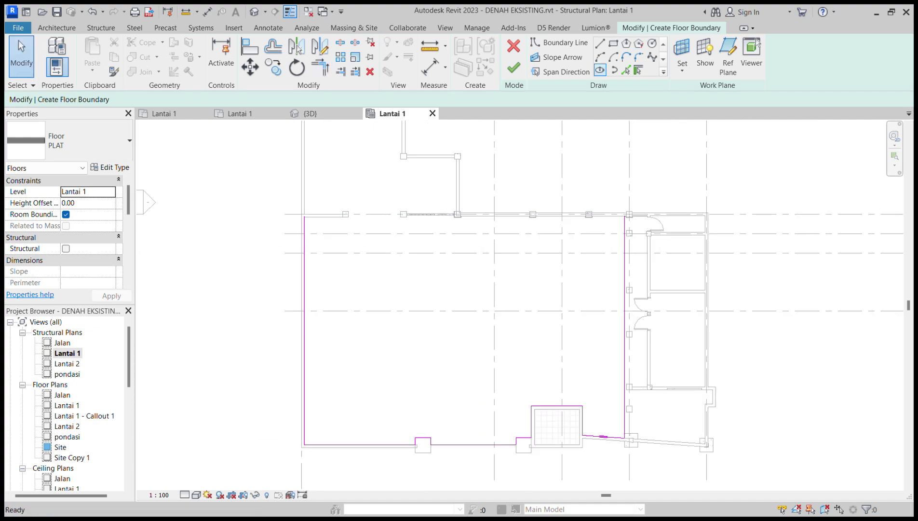
- Draw a boundary line about 167 long along the grid 14 wall from the corner near grid 10, and delete the leftover stub
key(t)
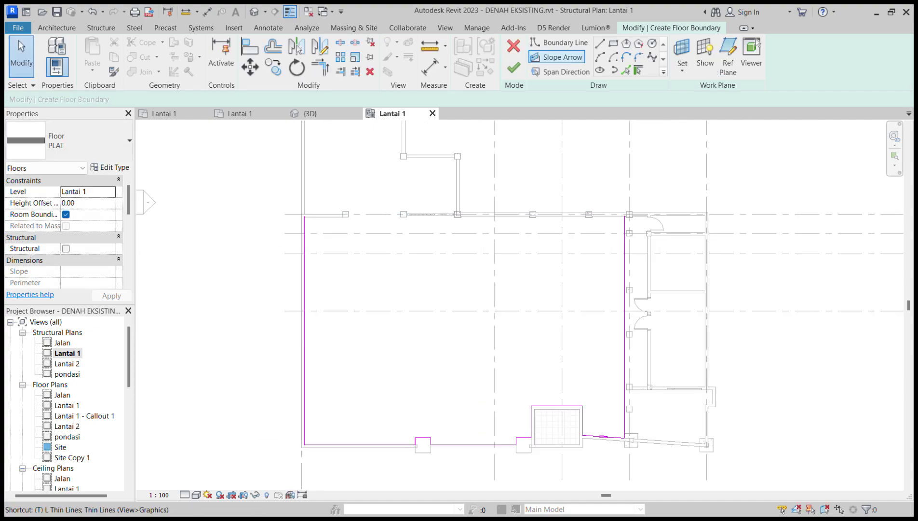
click(600, 44)
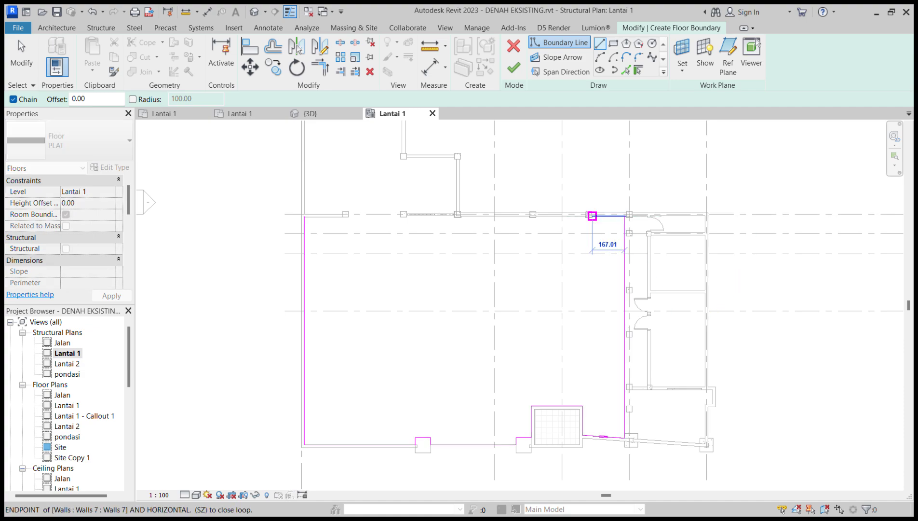
click(592, 217)
key(Escape)
key(Escape)
scroll(636, 216, up, 6)
click(559, 220)
key(Delete)
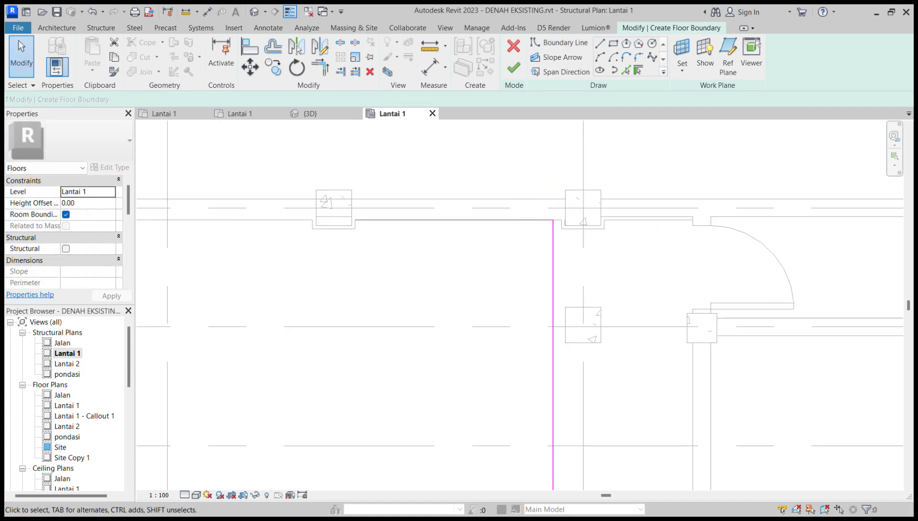
- Extend the grid 14 boundary line into a corner with the grid 2 line and finish the floor sketch
key(z)
key(f)
key(t)
key(r)
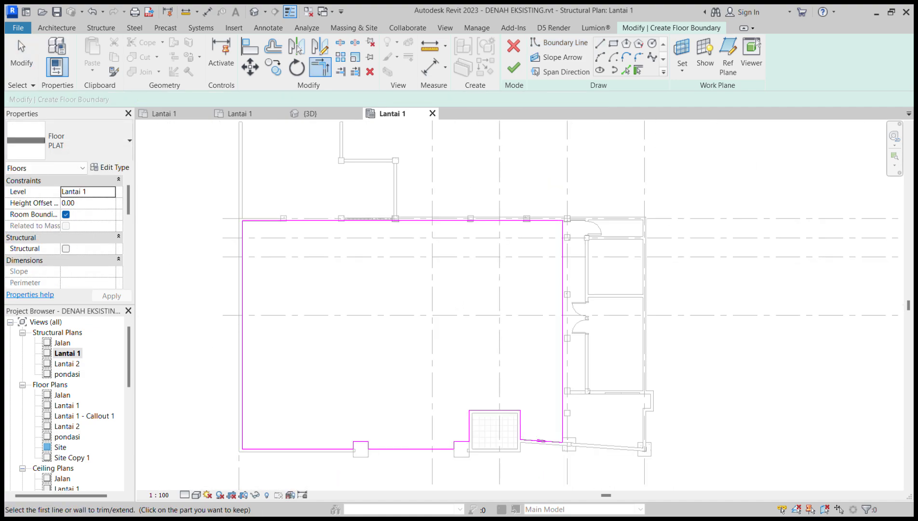
click(513, 67)
key(Escape)
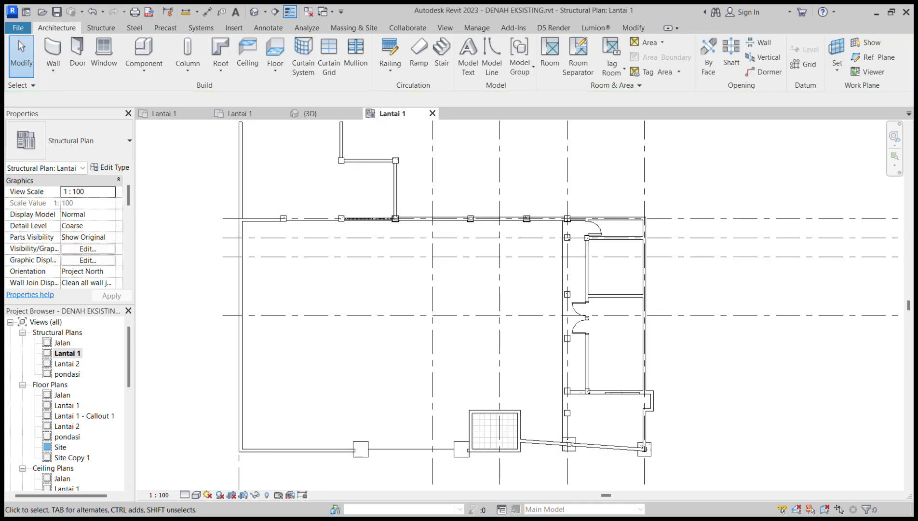
- Open the {3D} view and orbit the building to inspect the new floor from the front and from above
scroll(67, 400, down, 3)
double_click(61, 468)
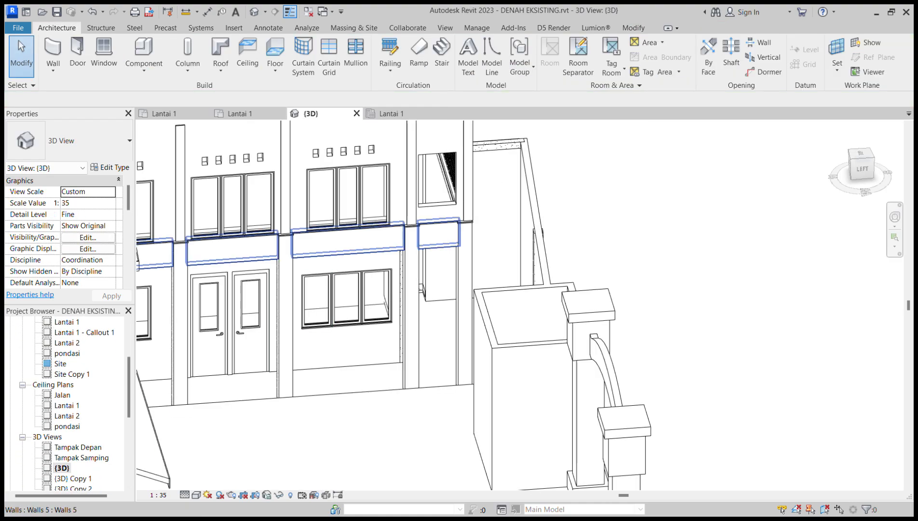
scroll(424, 279, down, 3)
shift+middle_drag(357, 270, 313, 277)
middle_drag(314, 277, 502, 347)
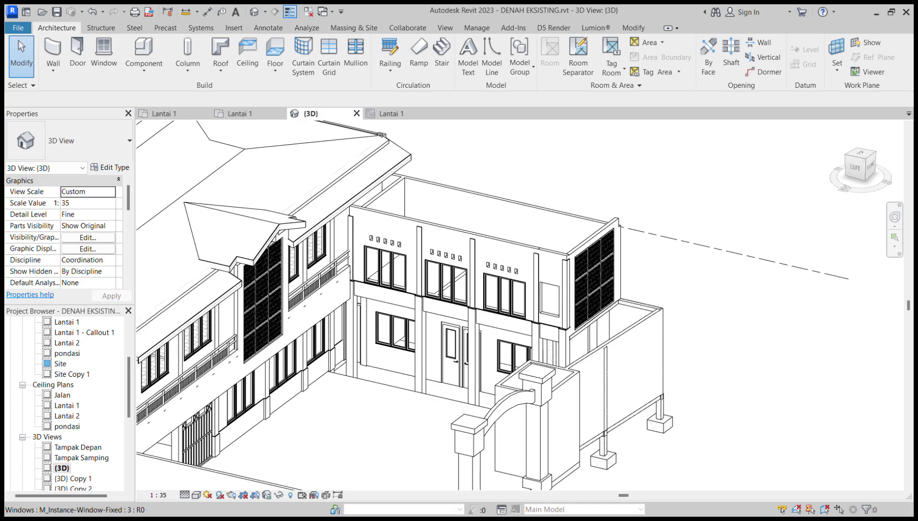
mouse_move(529, 390)
shift+middle_down()
mouse_move(555, 362)
mouse_move(540, 419)
mouse_move(482, 338)
mouse_move(531, 395)
shift+middle_up()
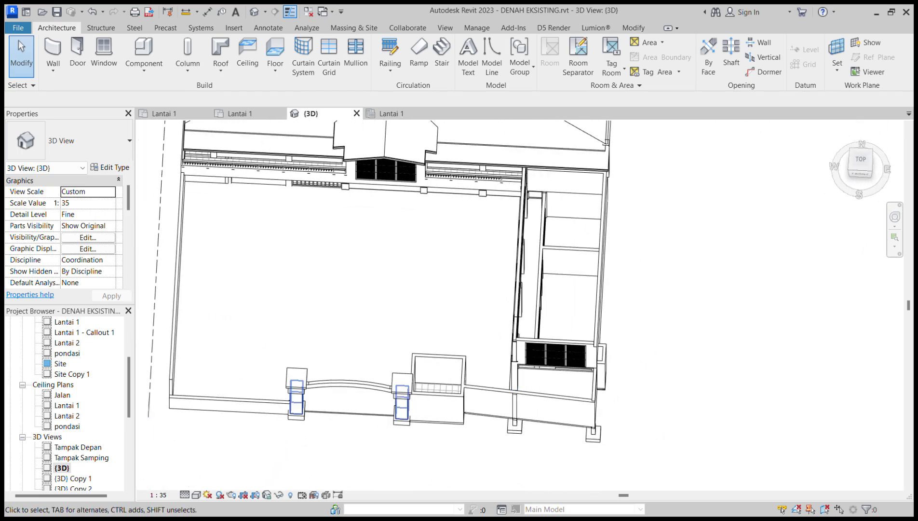
- Open the Lantai 1 floor plan and remove grids 10 and 4 from it
scroll(68, 405, up, 3)
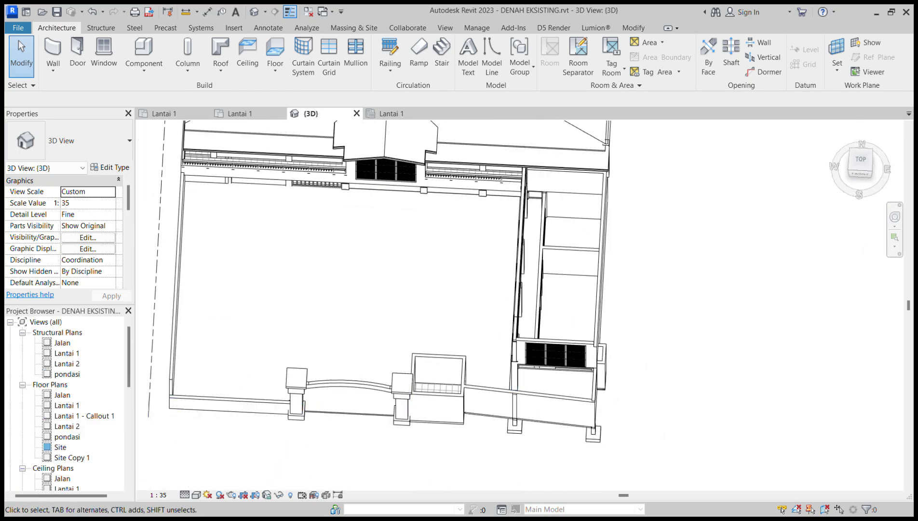
double_click(66, 405)
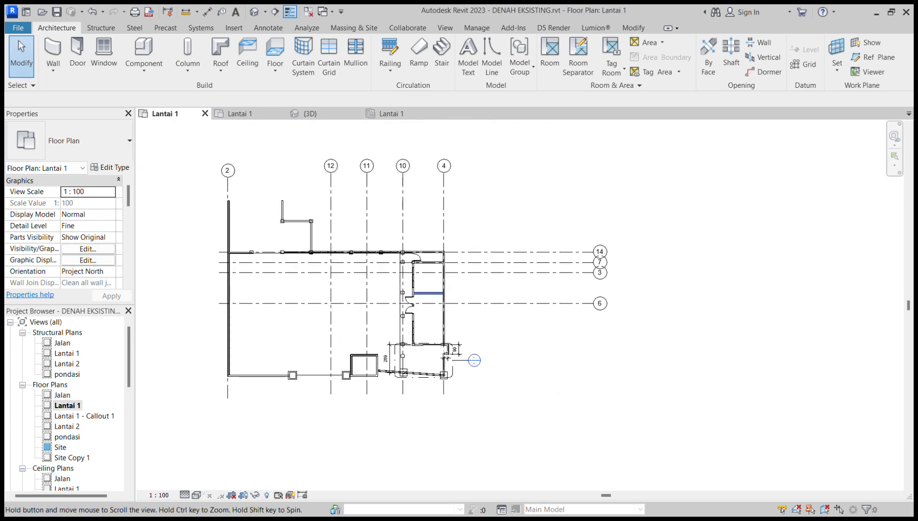
scroll(428, 361, down, 3)
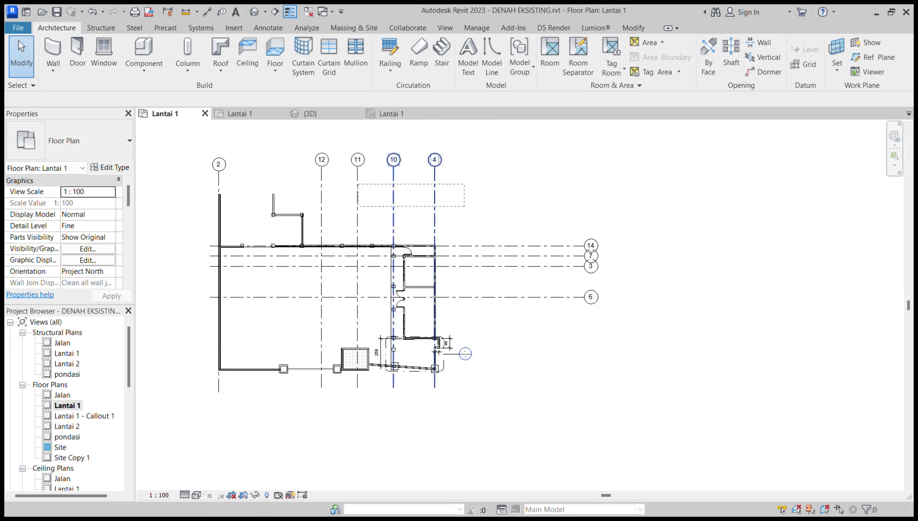
drag(465, 206, 358, 183)
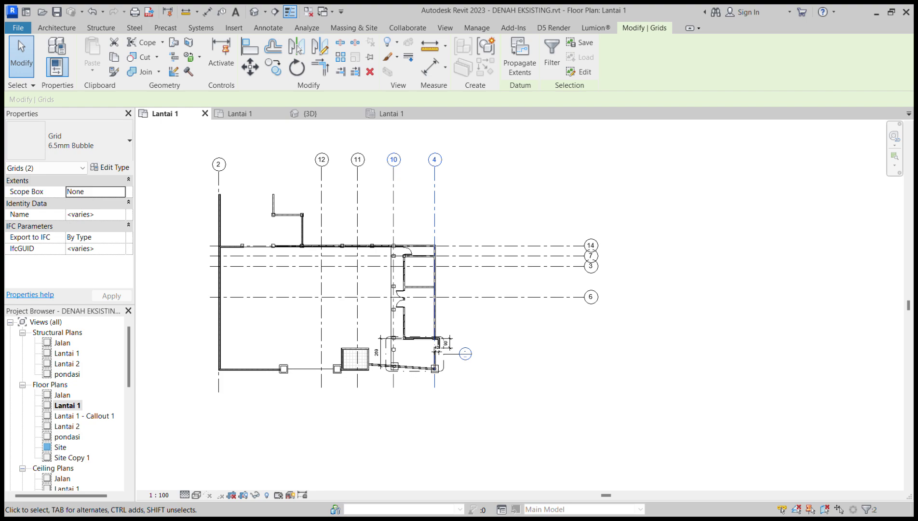
key(Escape)
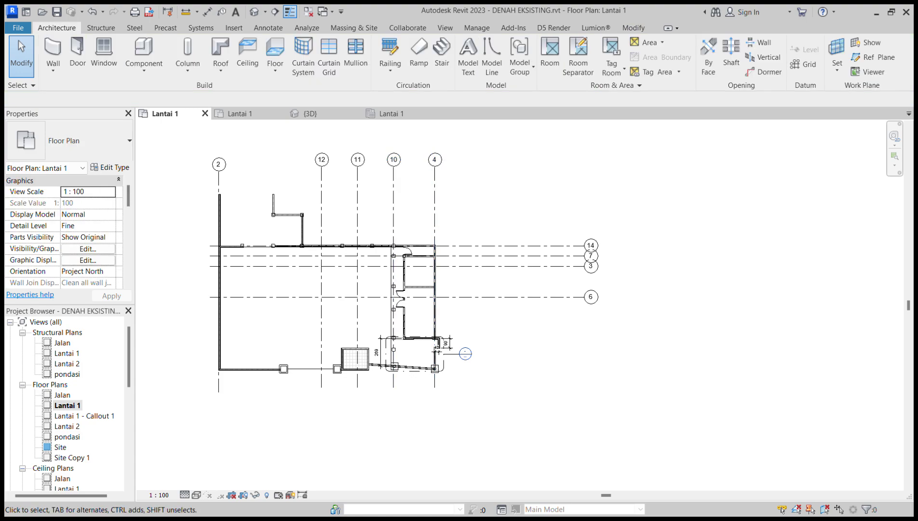
key(Escape)
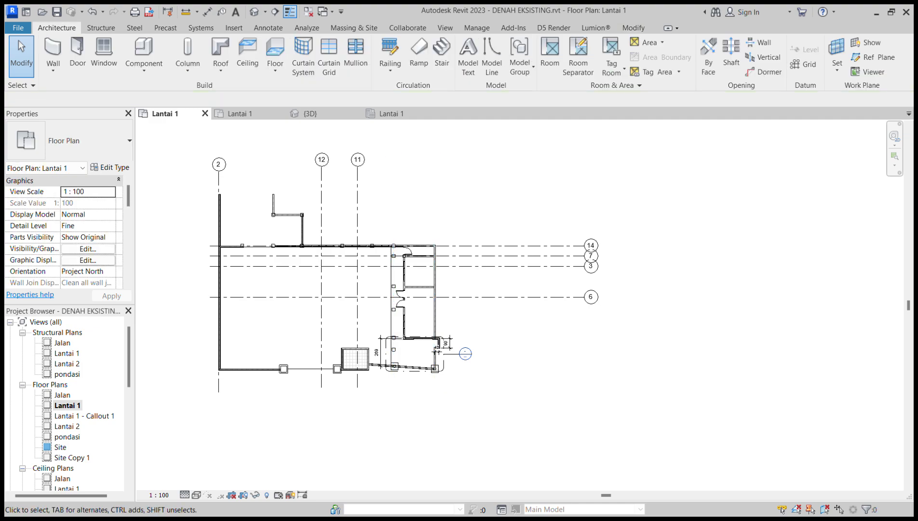
- Place a vertical grid along the left/right center line of the footing at the lower-right corner of the building
key(g)
key(r)
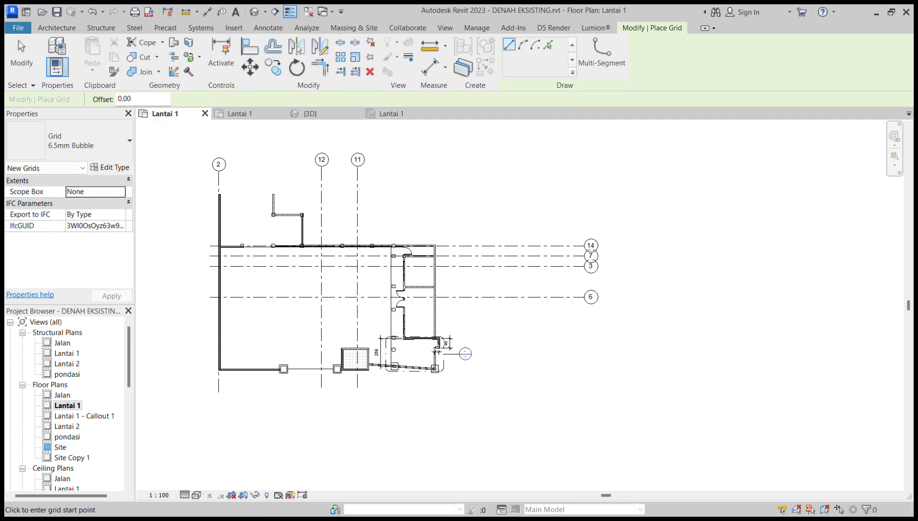
scroll(436, 352, up, 7)
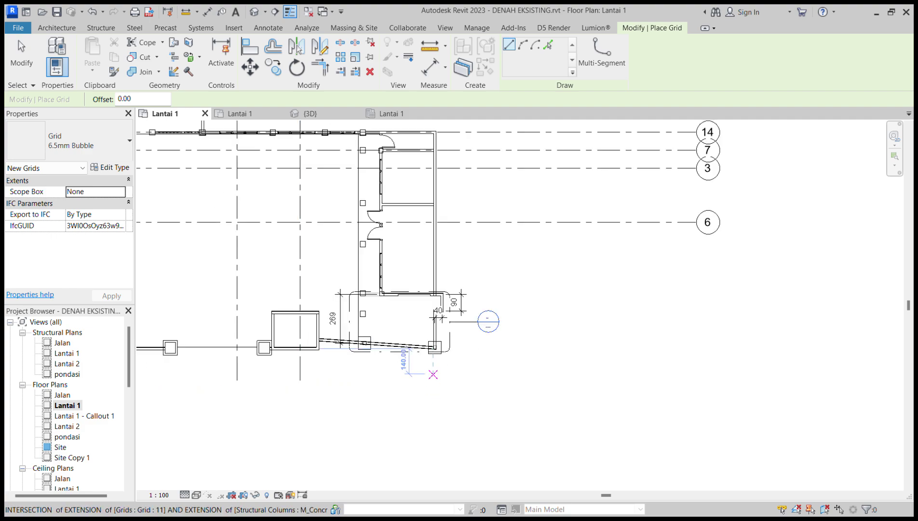
scroll(419, 410, up, 2)
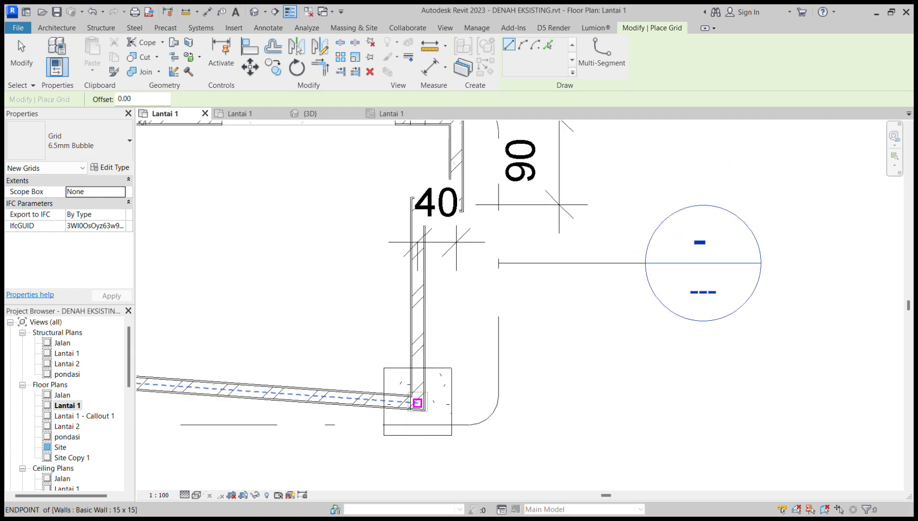
scroll(419, 405, down, 5)
scroll(311, 394, up, 3)
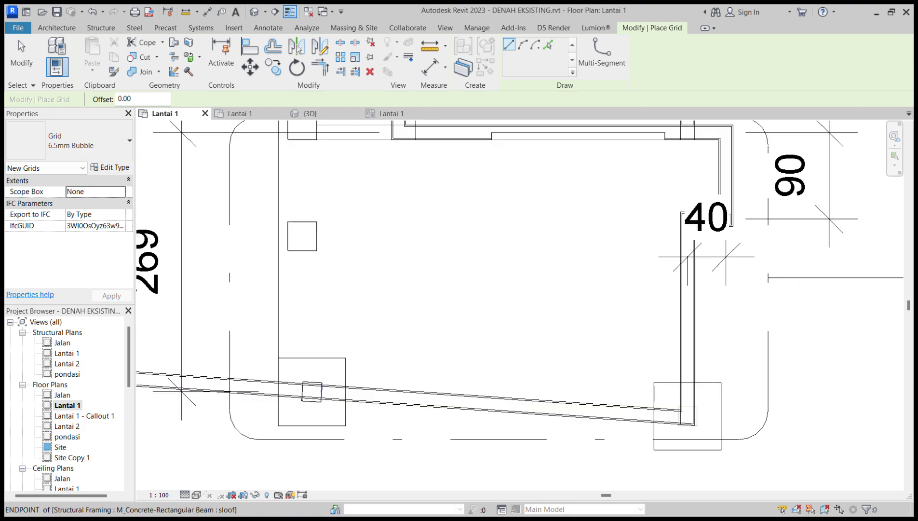
scroll(316, 388, down, 7)
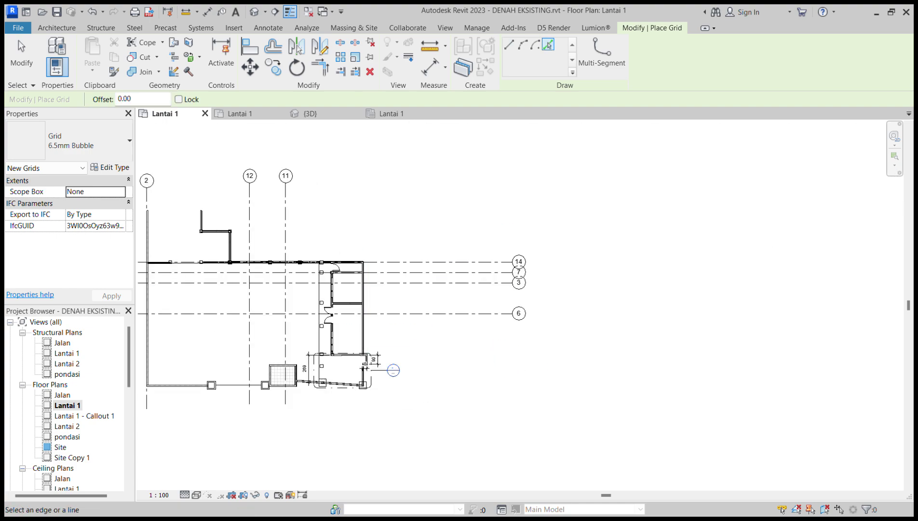
scroll(365, 369, up, 4)
scroll(365, 369, down, 1)
scroll(365, 369, up, 5)
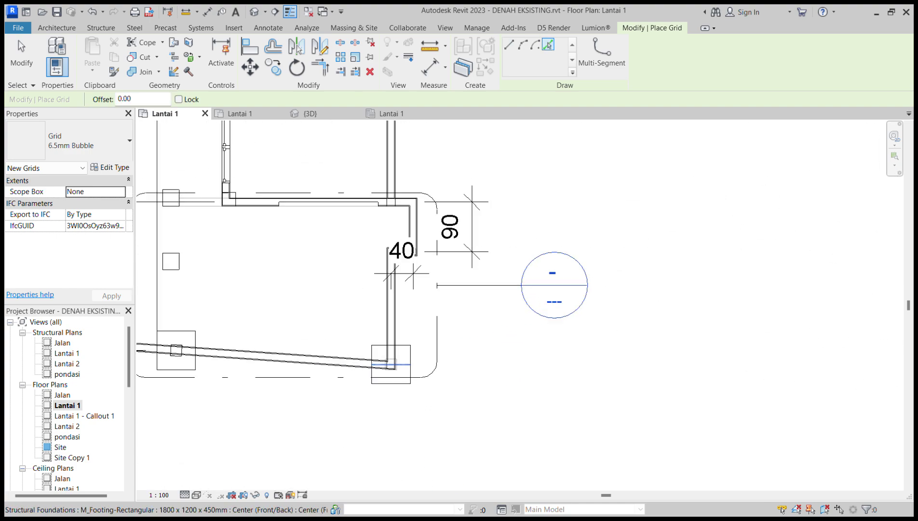
scroll(391, 366, up, 2)
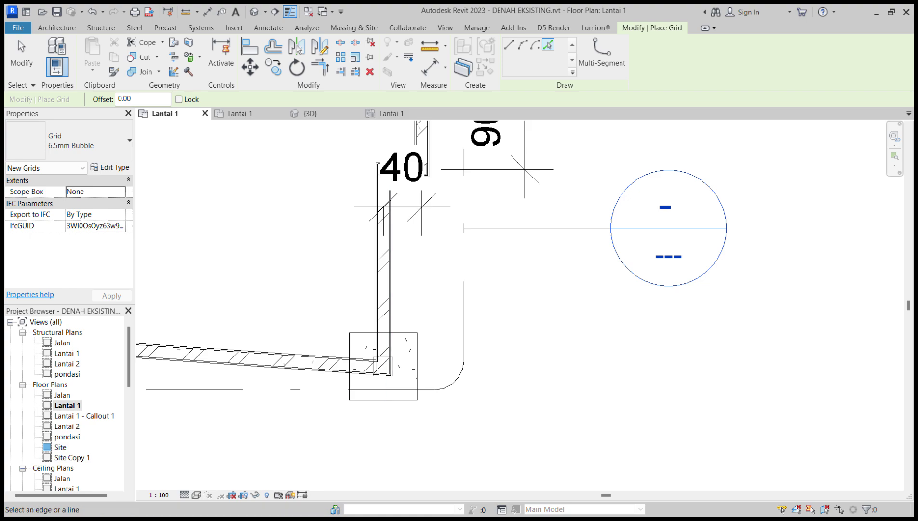
scroll(373, 368, up, 2)
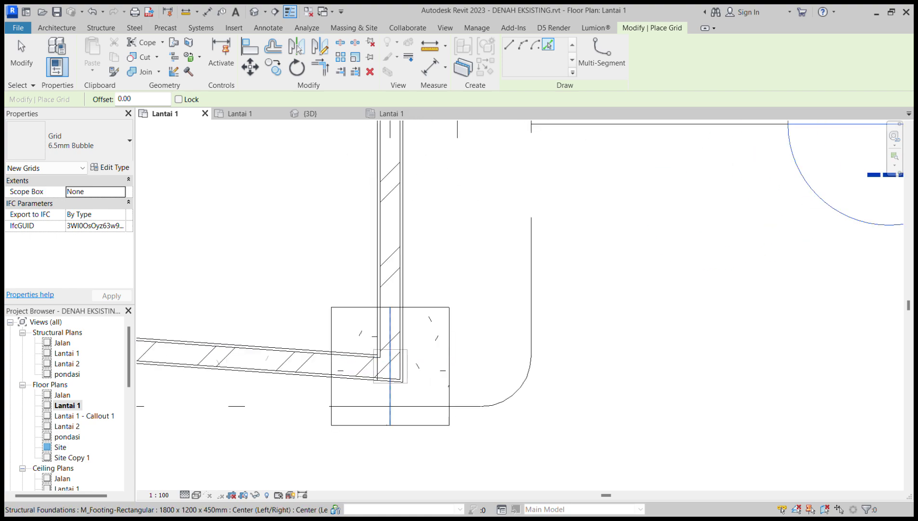
click(391, 373)
scroll(393, 374, down, 4)
key(Escape)
key(Escape)
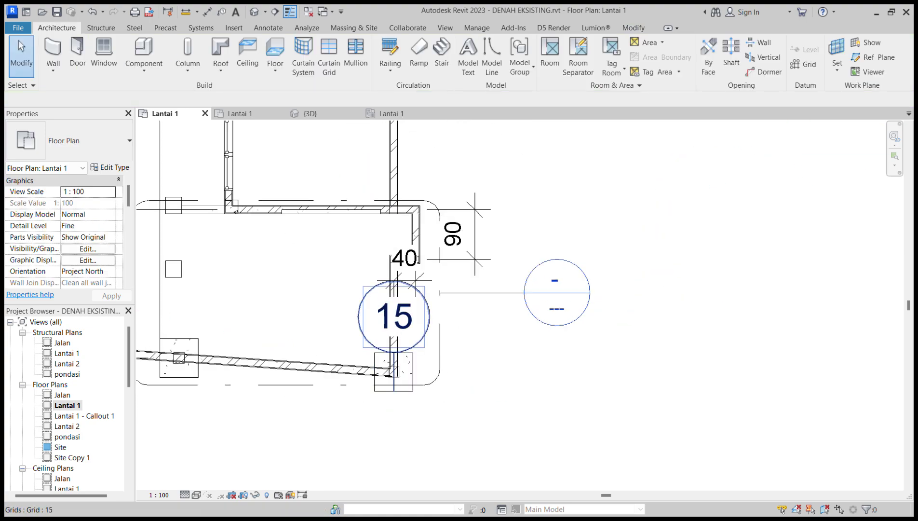
- Stretch grid 15 so its head lines up with grids 12 and 11 and its lower end extends past the building
click(394, 378)
drag(394, 353, 387, 212)
scroll(388, 393, down, 3)
scroll(389, 368, down, 2)
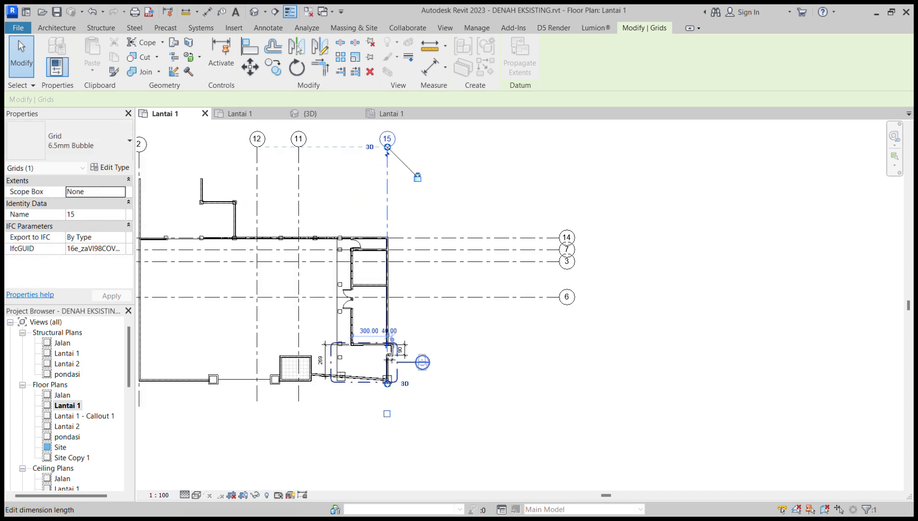
scroll(376, 375, up, 5)
scroll(420, 401, down, 5)
drag(411, 411, 420, 410)
scroll(396, 337, down, 1)
middle_drag(395, 338, 405, 385)
key(Escape)
- Draw a vertical grid through the column row between grids 11 and 15, with its head aligned to the neighbouring grids
key(r)
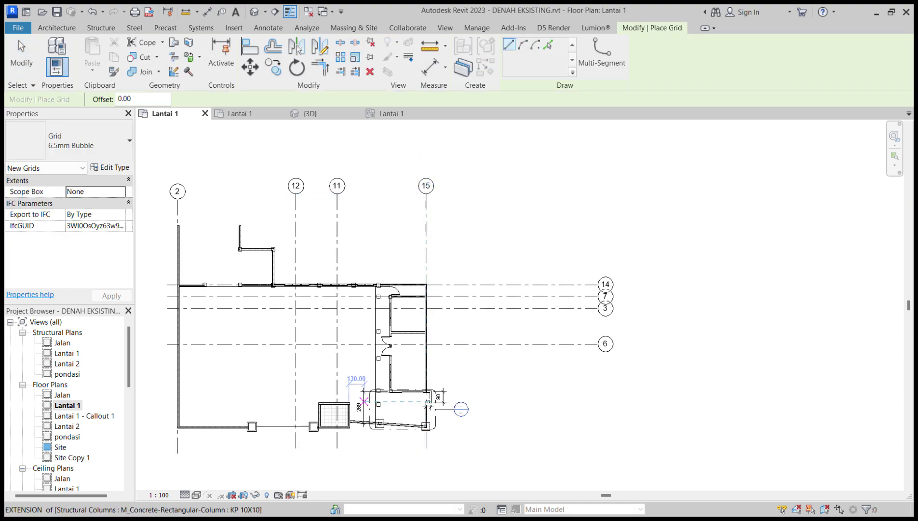
scroll(364, 402, up, 8)
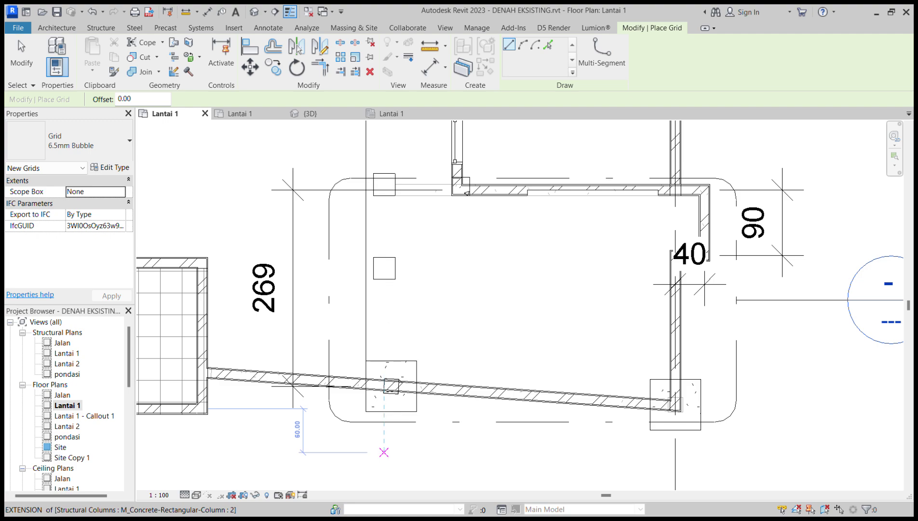
click(384, 318)
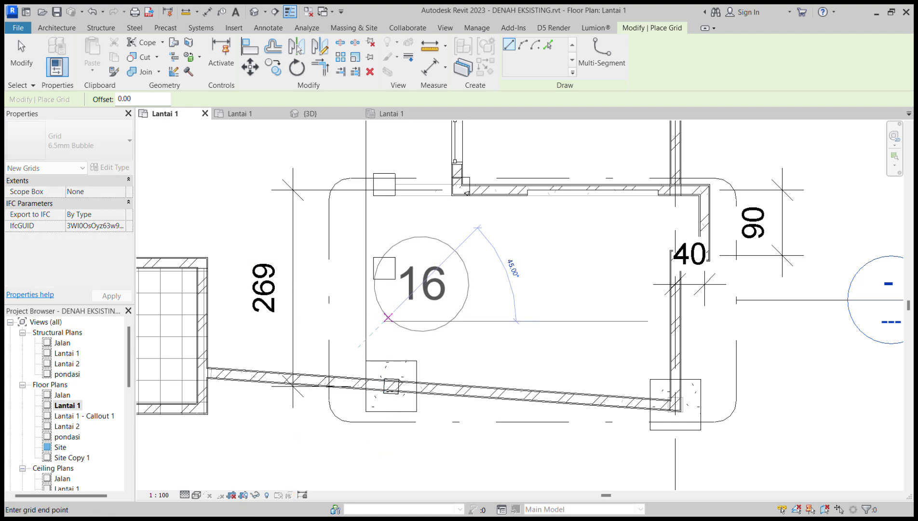
middle_drag(386, 198, 386, 352)
scroll(390, 363, down, 4)
middle_drag(389, 225, 402, 317)
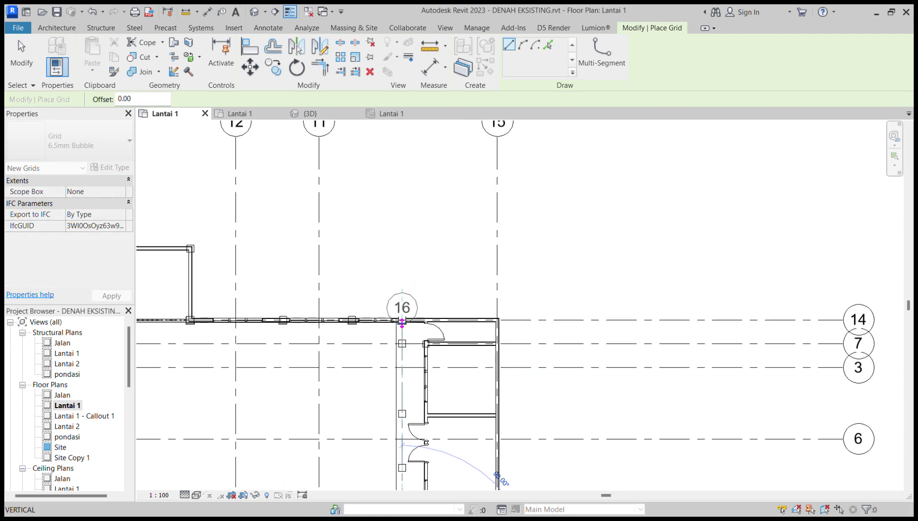
click(403, 146)
scroll(418, 192, down, 2)
key(Escape)
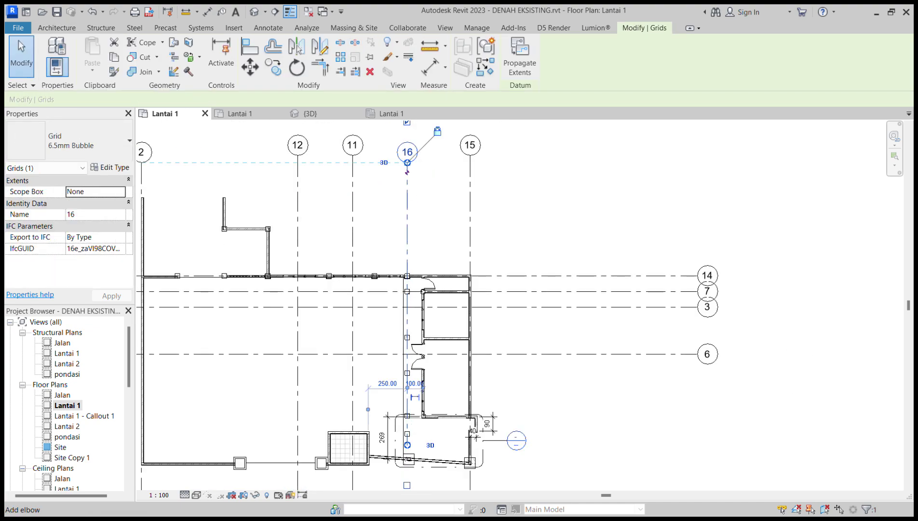
drag(408, 157, 407, 156)
click(446, 244)
- Extend the lower end of grid 16 past the footing, level with the lower ends of the neighbouring grids
scroll(446, 248, down, 4)
scroll(432, 318, up, 7)
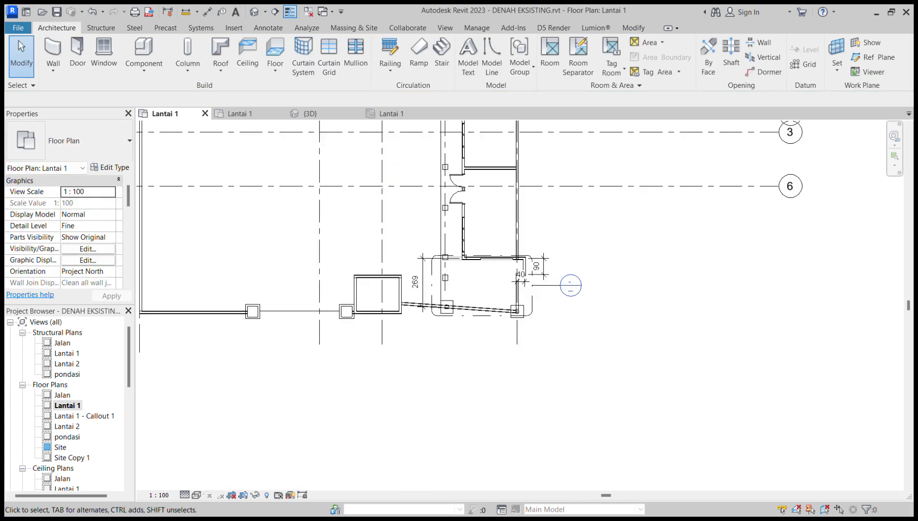
click(456, 251)
drag(456, 321, 456, 372)
key(Escape)
scroll(461, 365, down, 3)
middle_drag(465, 340, 410, 365)
scroll(410, 365, down, 1)
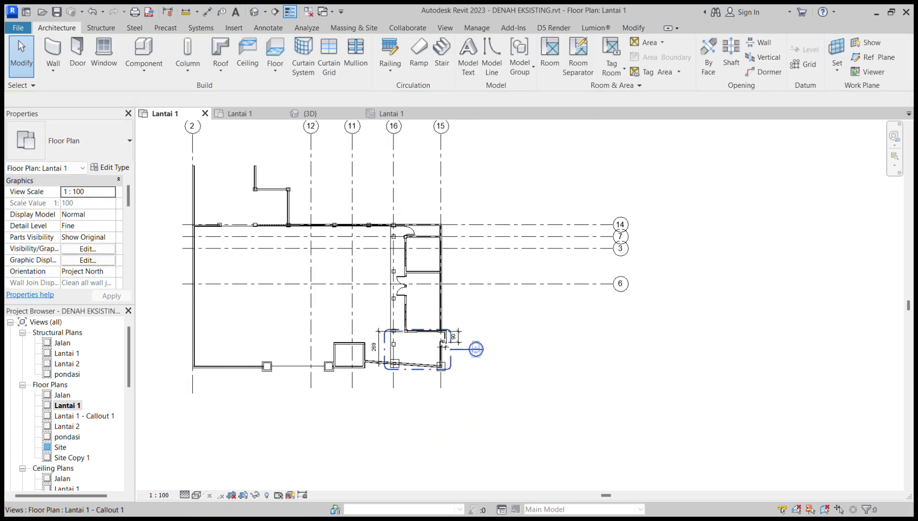
scroll(415, 362, up, 5)
scroll(378, 374, down, 6)
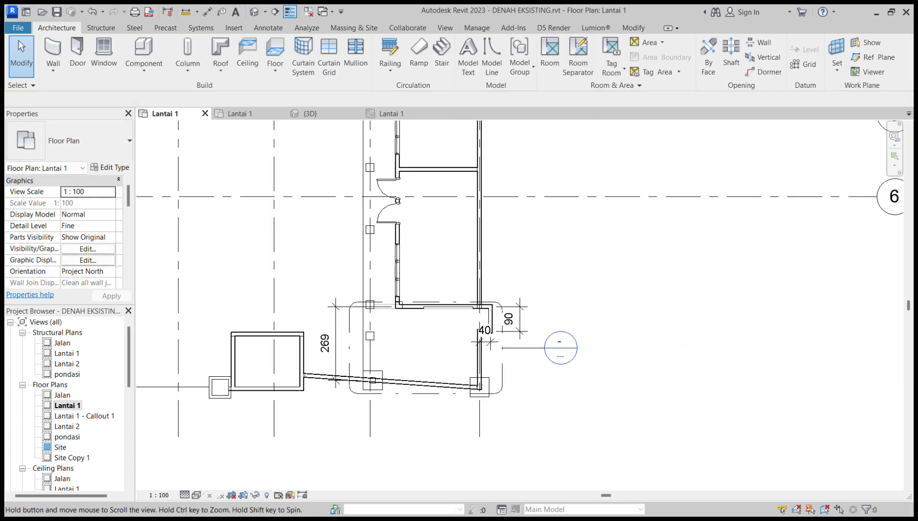
middle_drag(378, 374, 405, 453)
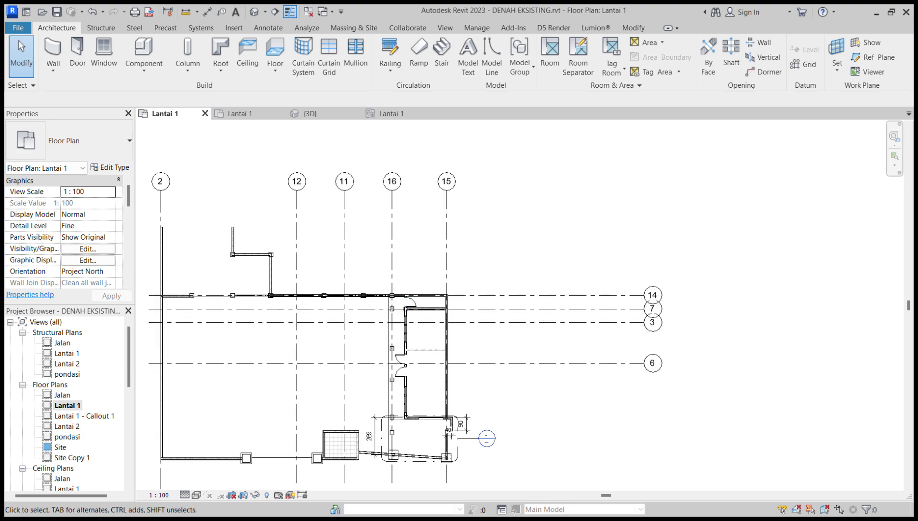
- Close the DENAH EKSISTING Lantai 1 floor plan and examine the corner room's walls and dimensions in the STRUKTUR (1) floor plan
click(393, 114)
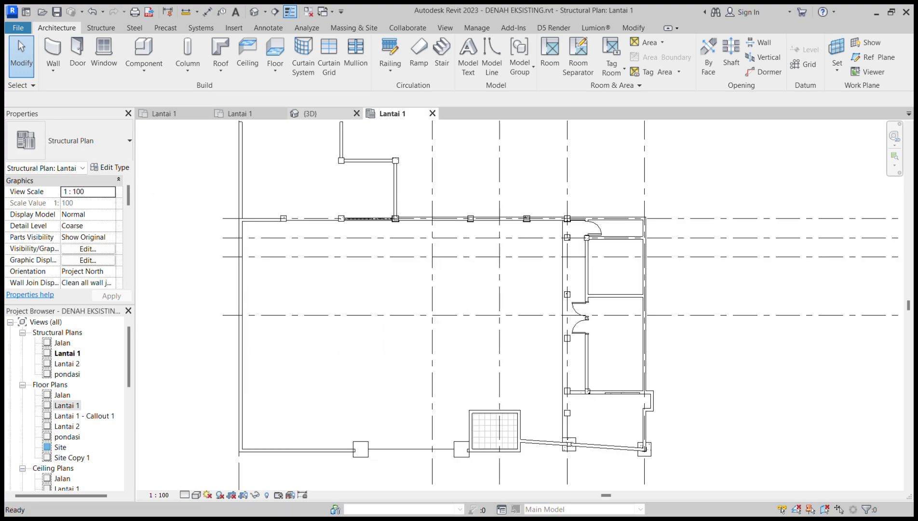
click(311, 113)
click(240, 113)
click(165, 114)
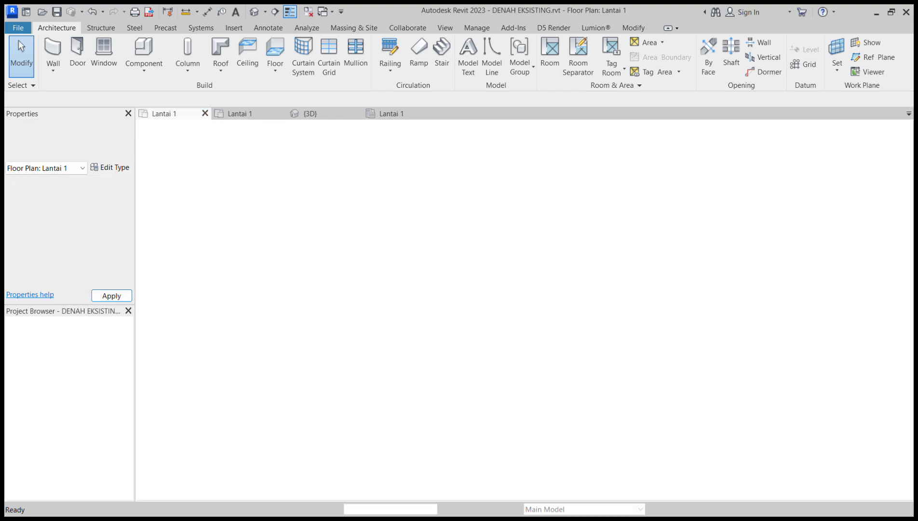
click(205, 113)
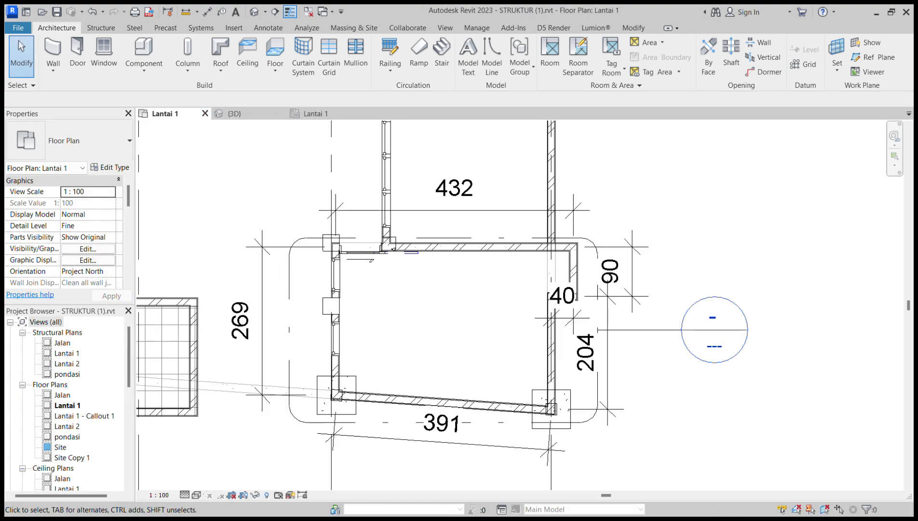
scroll(528, 320, down, 2)
scroll(567, 313, up, 2)
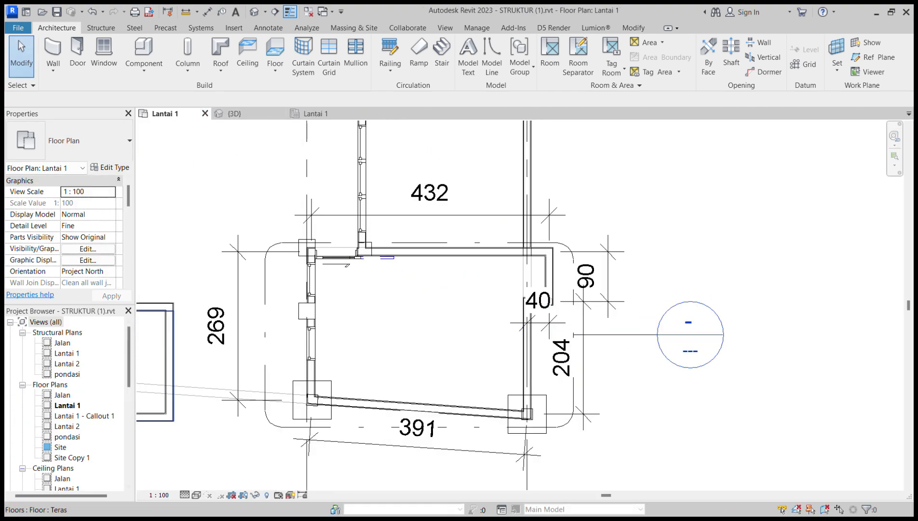
scroll(67, 405, down, 3)
- Open the {3D} view of STRUKTUR (1) and display the model in Hidden Line style
double_click(61, 488)
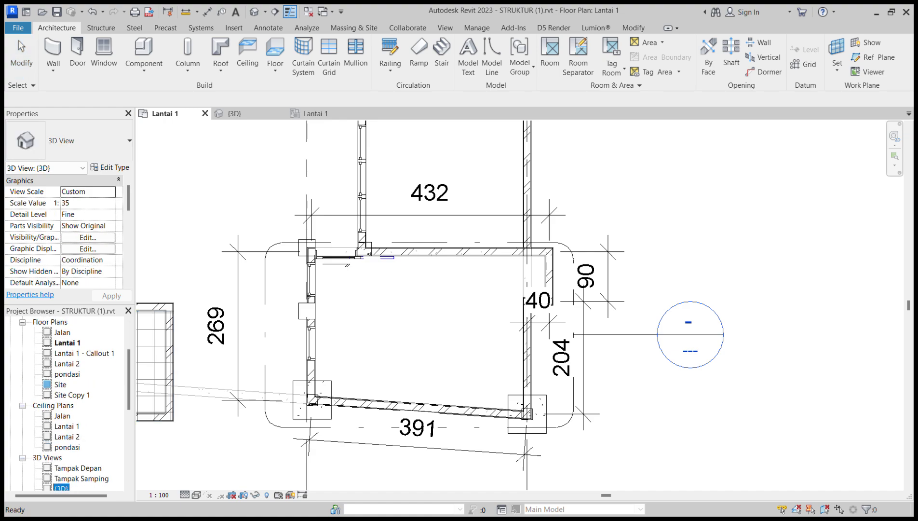
scroll(654, 377, up, 5)
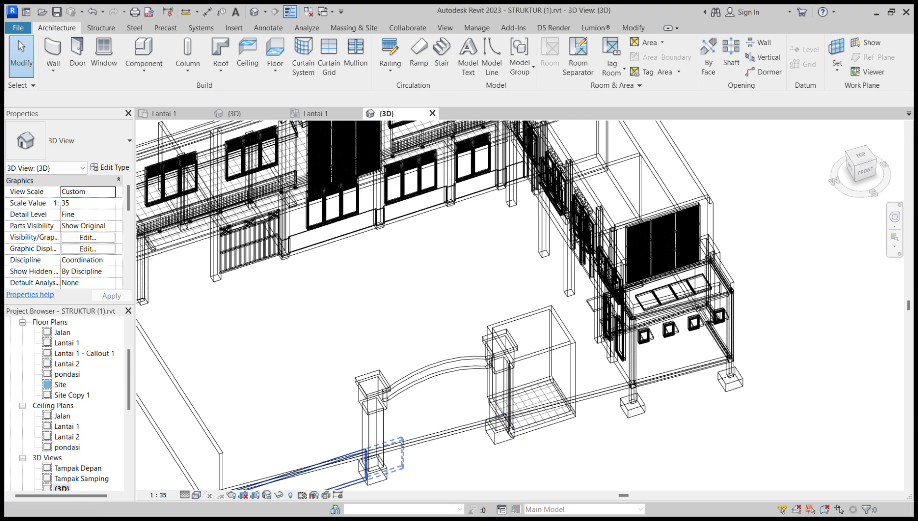
key(h)
key(l)
middle_drag(678, 333, 511, 266)
shift+middle_drag(512, 266, 598, 263)
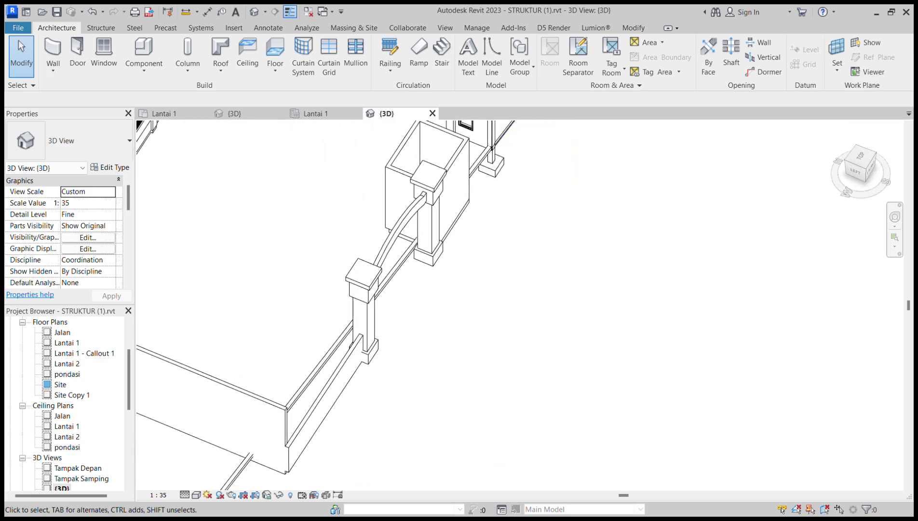
- Orbit the STRUKTUR (1) model to examine the corner room's walls, columns and roof beside the entrance gate
middle_drag(511, 149, 475, 337)
click(488, 245)
shift+middle_drag(515, 290, 461, 258)
scroll(459, 295, up, 3)
shift+middle_drag(400, 282, 424, 284)
middle_drag(448, 212, 482, 321)
middle_drag(482, 321, 519, 213)
shift+middle_drag(518, 213, 550, 287)
scroll(550, 287, down, 3)
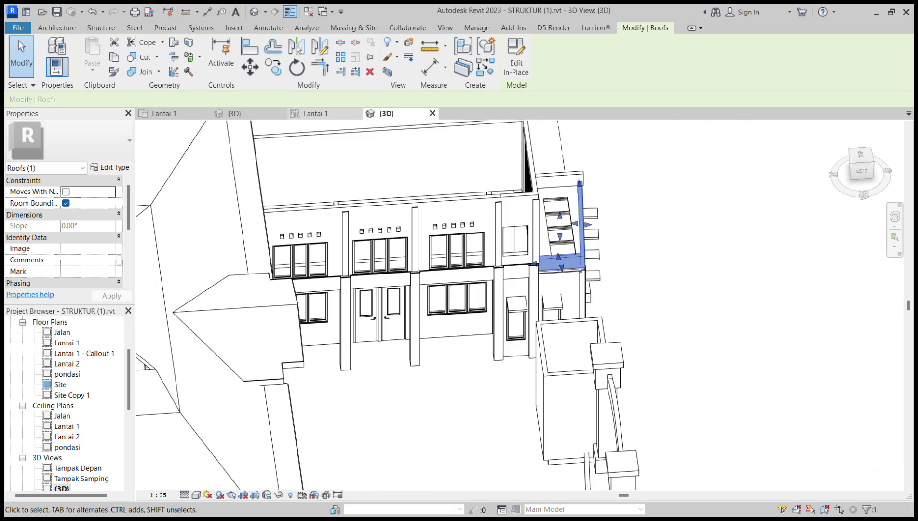
- Switch to the DENAH EKSISTING {3D} view and orbit around the same corner room to compare it with the reference
key(ctrl+Tab)
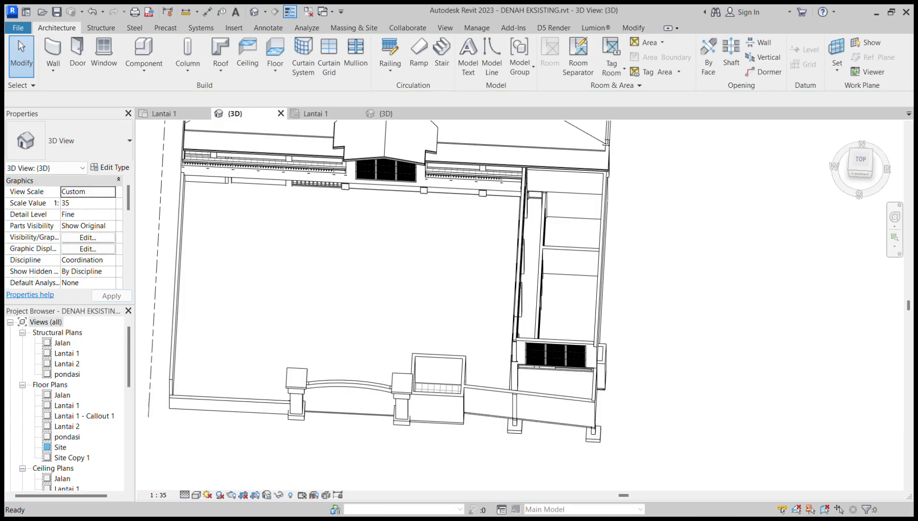
scroll(654, 330, up, 2)
shift+middle_drag(654, 331, 627, 289)
shift+middle_drag(463, 299, 661, 301)
shift+middle_drag(569, 262, 147, 303)
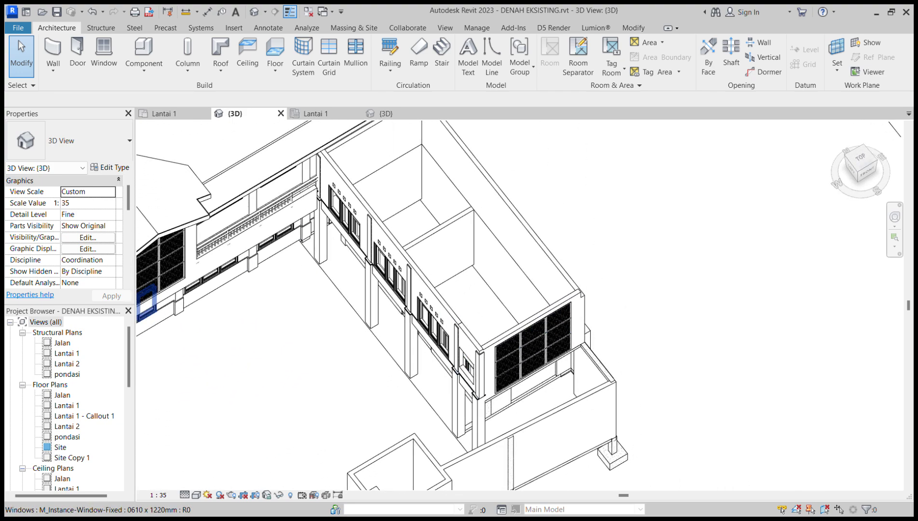
- In the Lantai 1 structural plan, draw a 15 x 15 wall from the inner wall's lower end to the centre of the adjacent column
double_click(67, 353)
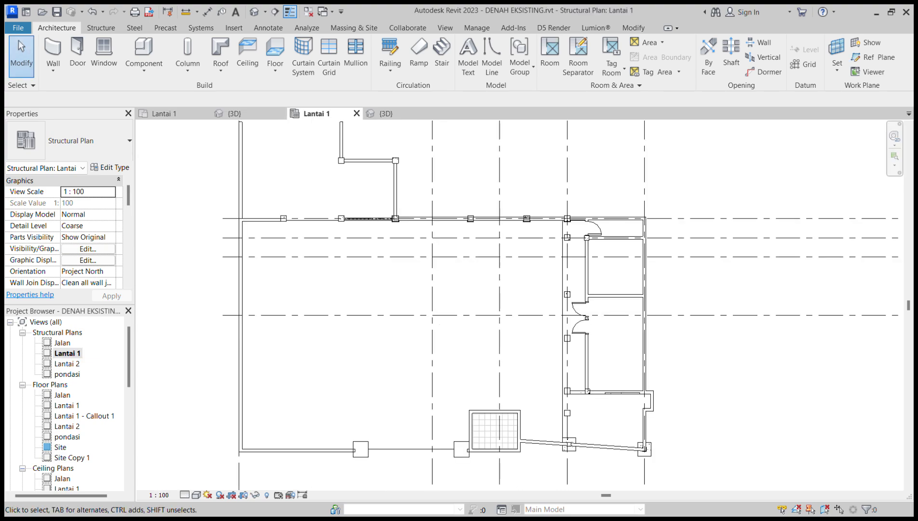
middle_drag(618, 392, 560, 279)
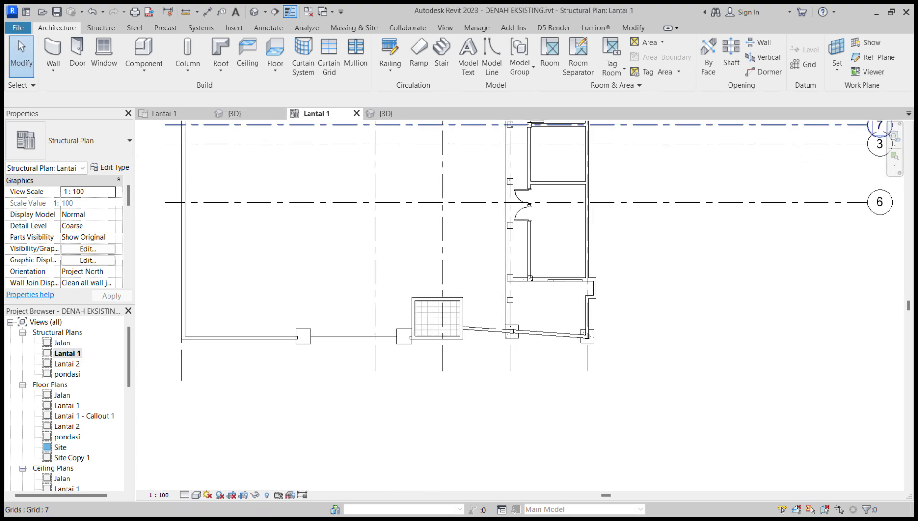
click(53, 51)
scroll(539, 263, up, 6)
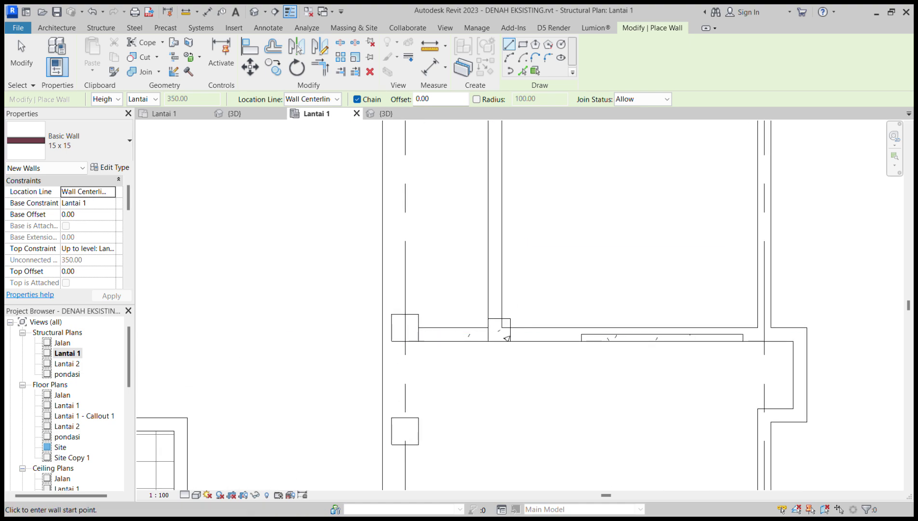
scroll(506, 338, up, 2)
scroll(484, 332, up, 1)
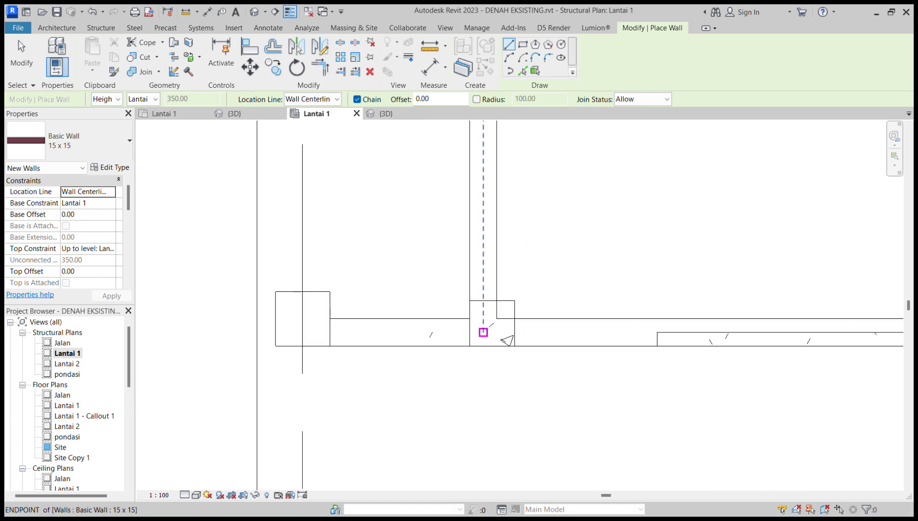
click(484, 332)
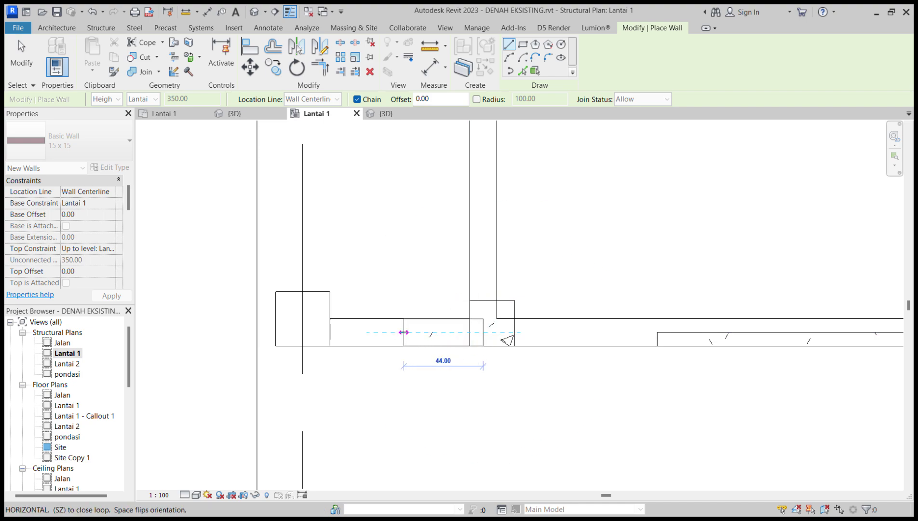
click(303, 332)
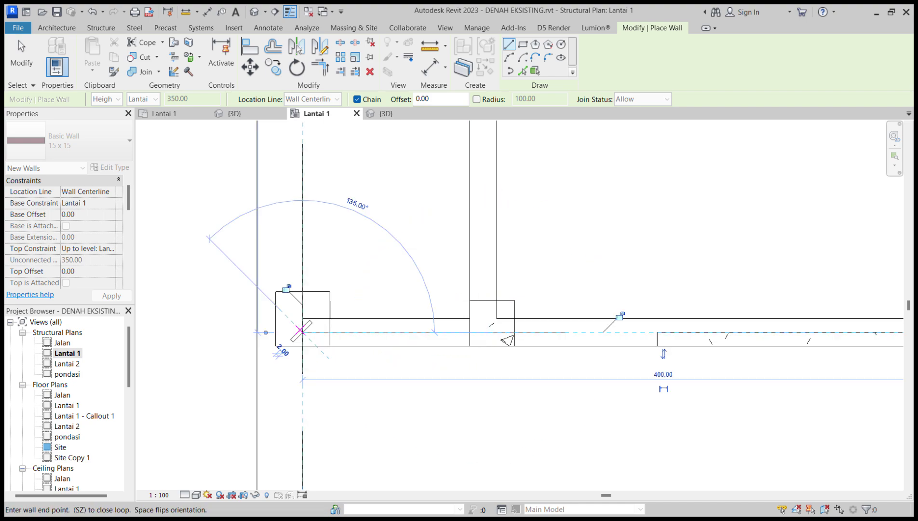
scroll(485, 347, down, 2)
key(Escape)
key(Escape)
click(497, 345)
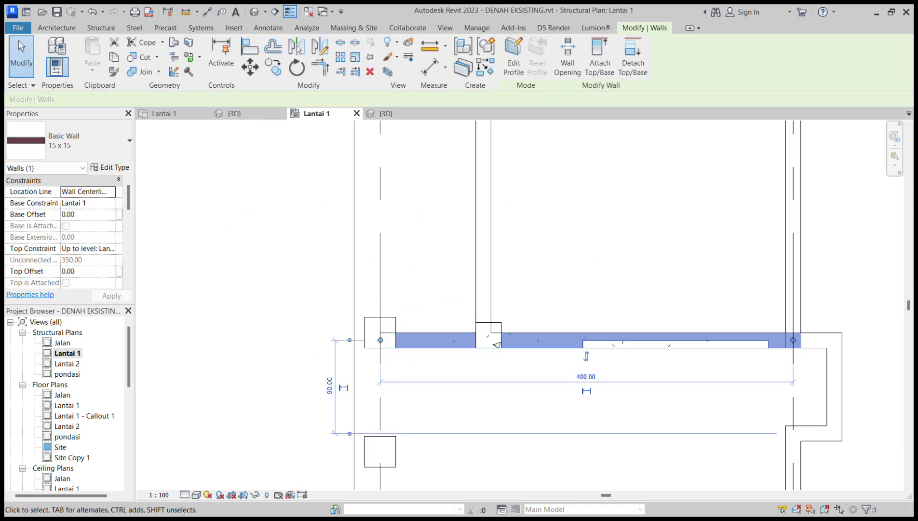
- Open the DENAH EKSISTING {3D} view and inspect the 15 x 15 wall and how it meets the corner columns
scroll(62, 425, down, 3)
double_click(62, 447)
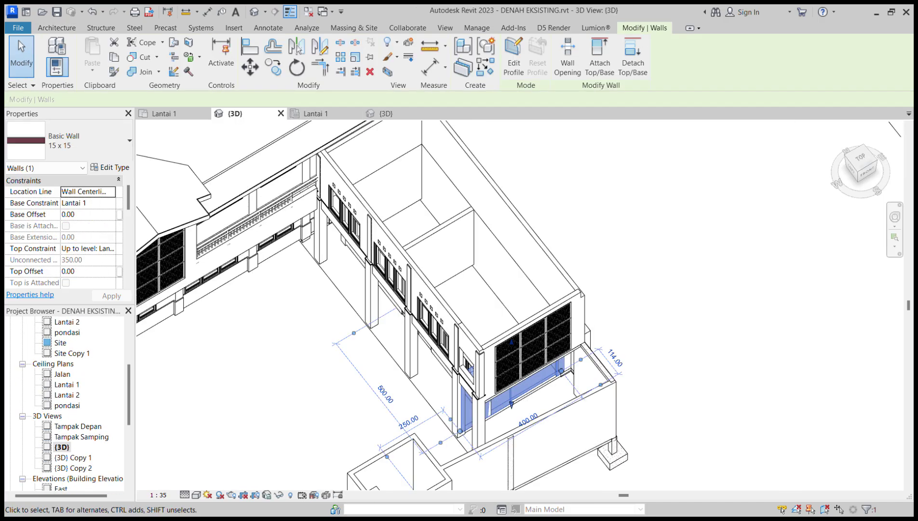
shift+middle_drag(357, 333, 545, 203)
key(Escape)
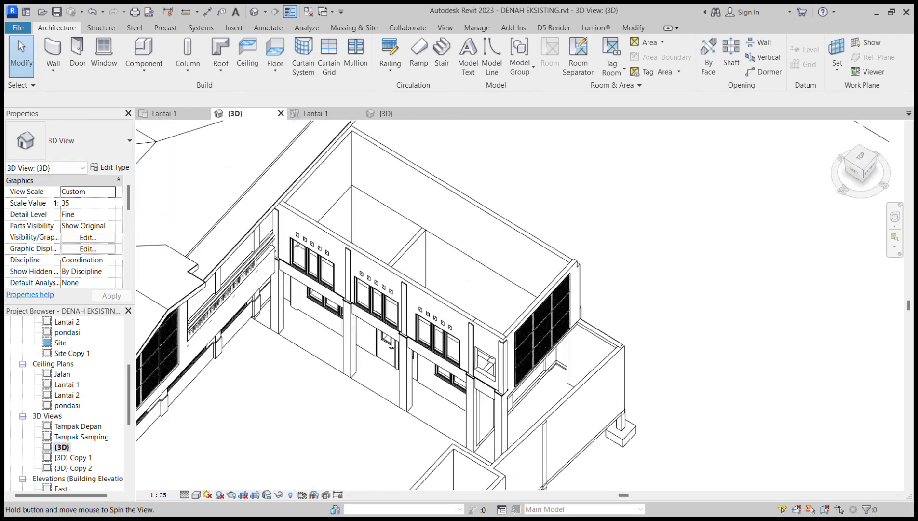
scroll(482, 289, up, 3)
scroll(512, 338, up, 2)
click(512, 361)
scroll(511, 361, up, 3)
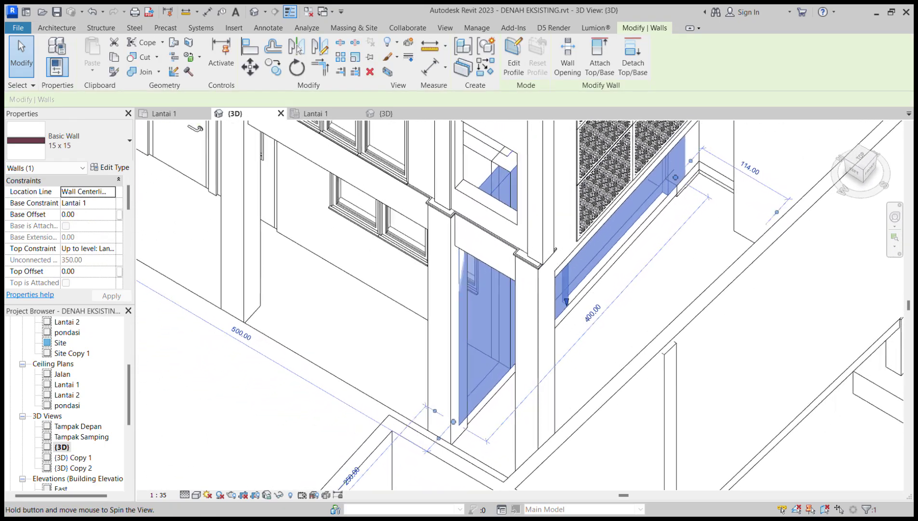
key(Escape)
click(478, 308)
shift+middle_drag(477, 308, 526, 270)
scroll(463, 301, up, 3)
key(Escape)
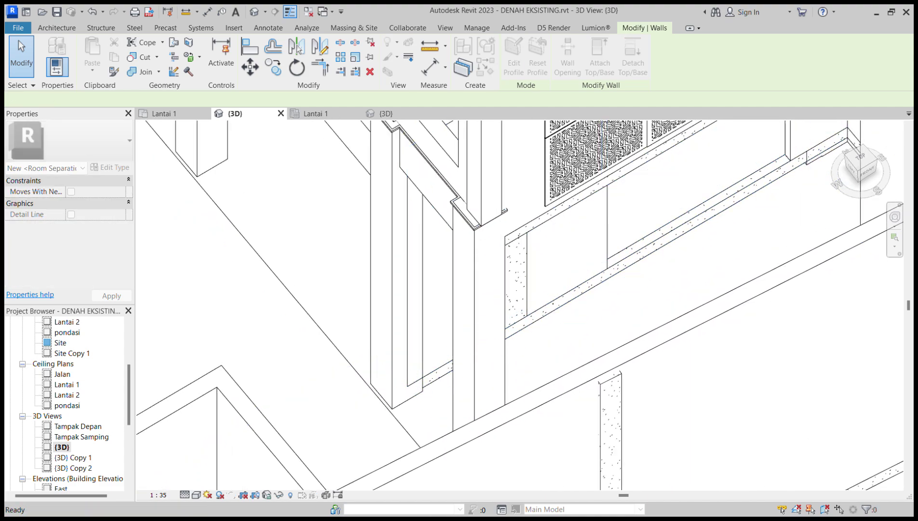
click(609, 262)
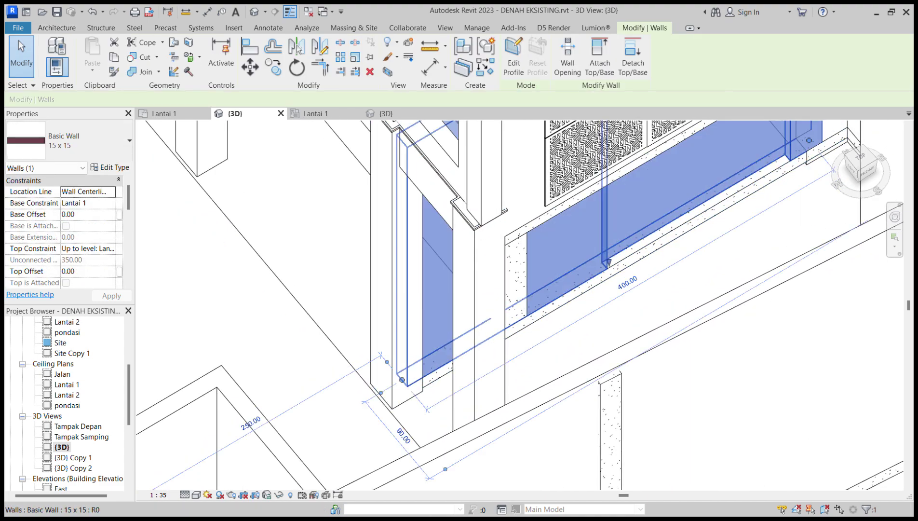
key(Escape)
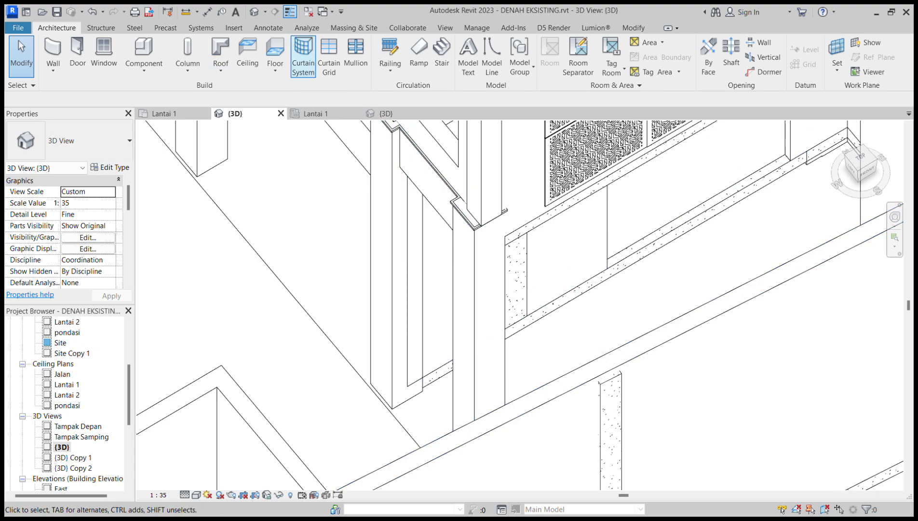
- Align the end of the 15 x 15 wall with the inner face of the 30x30 column
click(634, 27)
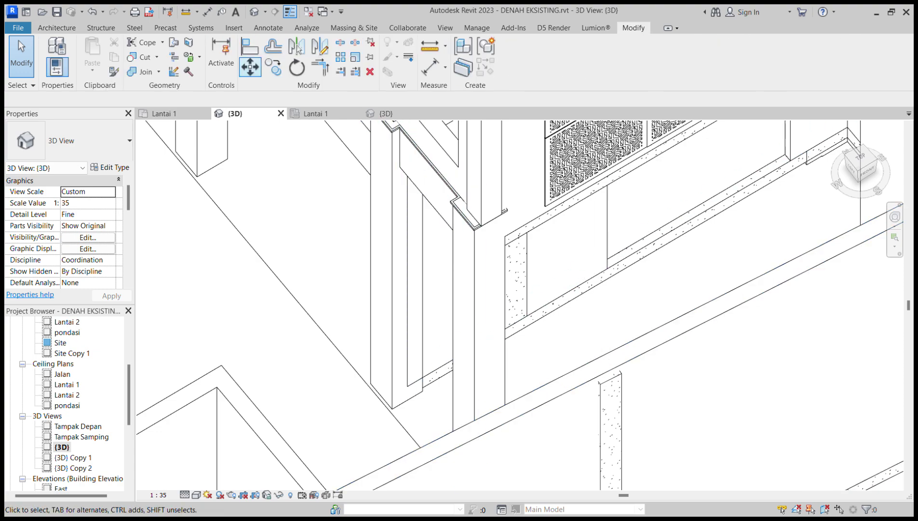
click(297, 47)
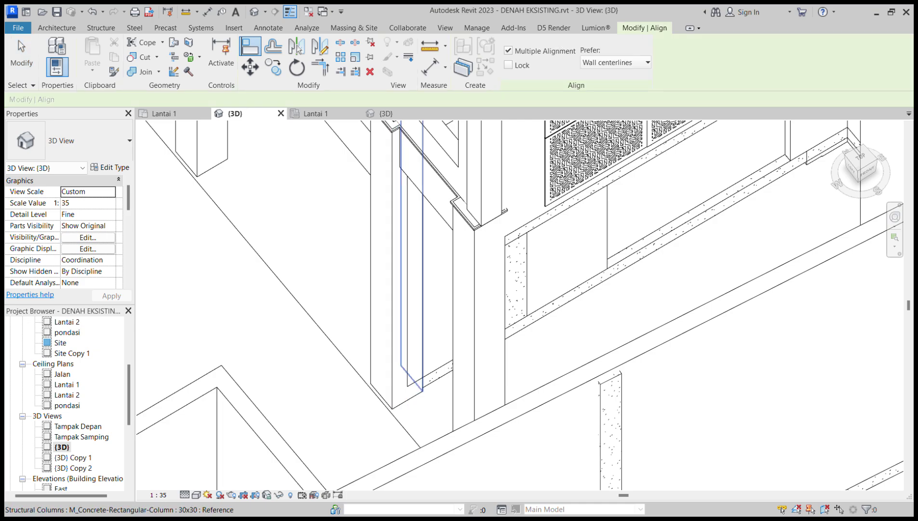
click(408, 308)
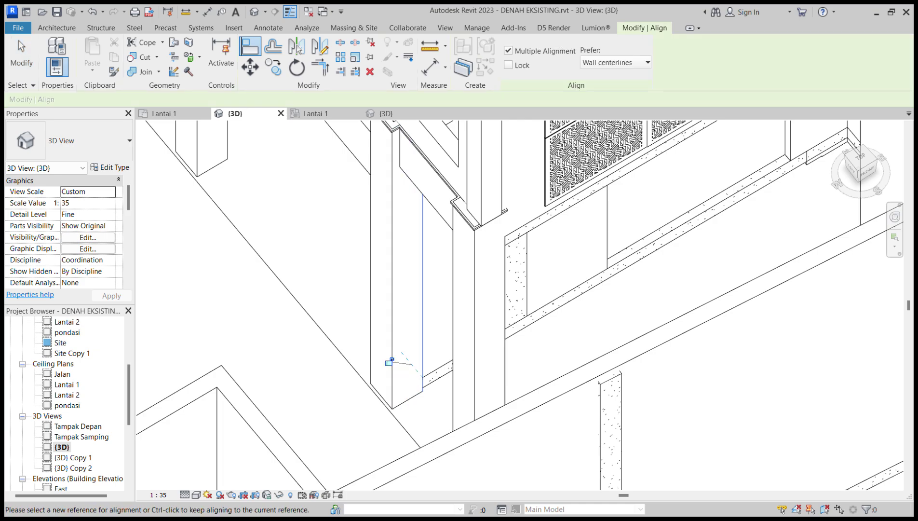
shift+middle_drag(454, 318, 482, 309)
key(Escape)
key(Escape)
- Copy the White_90x210 single sliding glass door beside the corner column in the STRUKTUR (1) {3D} view
click(393, 114)
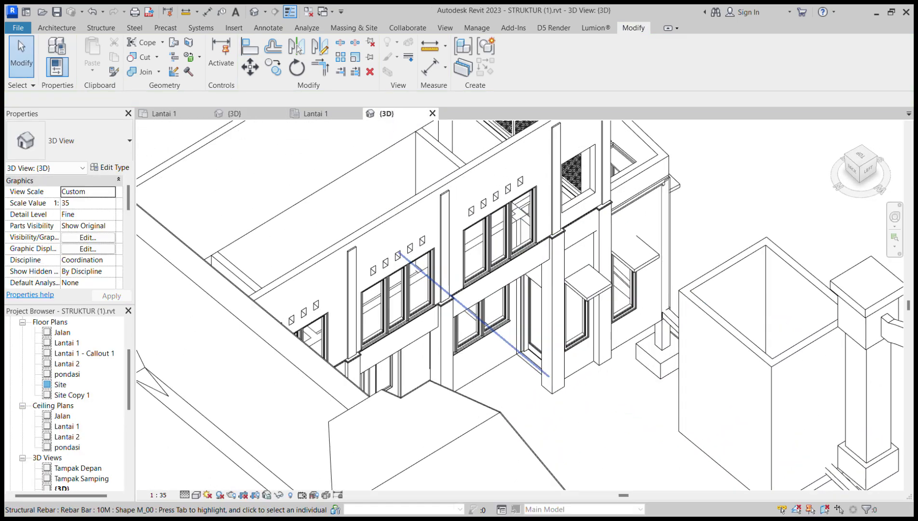
click(531, 314)
shift+middle_drag(576, 328, 319, 314)
scroll(415, 312, up, 2)
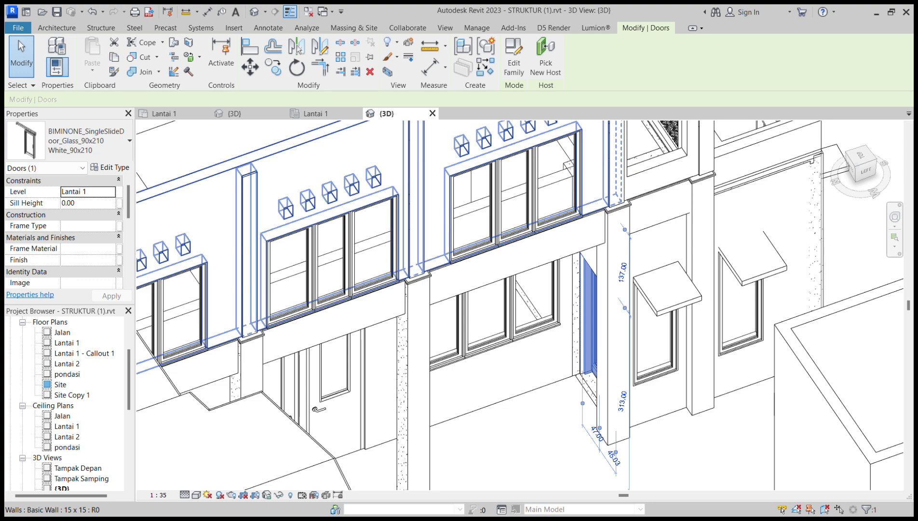
key(Escape)
click(589, 318)
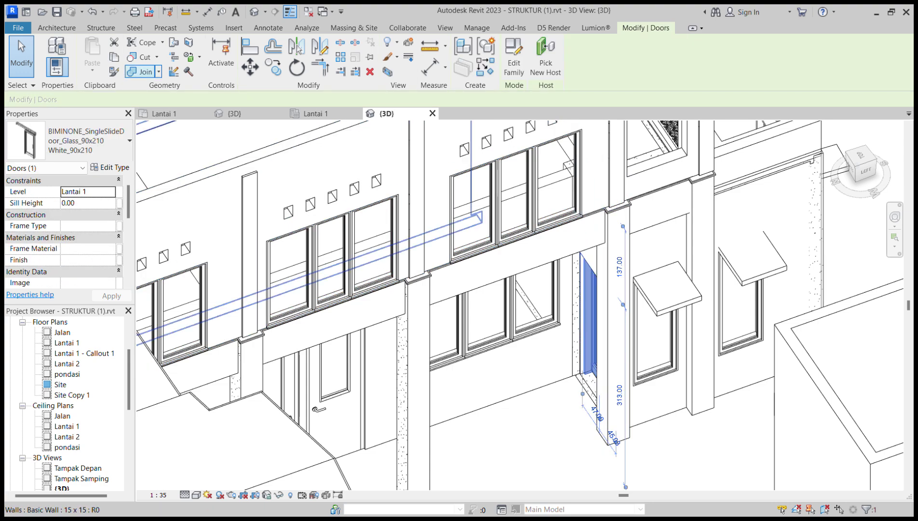
click(114, 56)
- Paste the sliding door into the wall between the two columns in the DENAH EKSISTING Lantai 1 structural plan and flip its facing and sliding direction
click(316, 114)
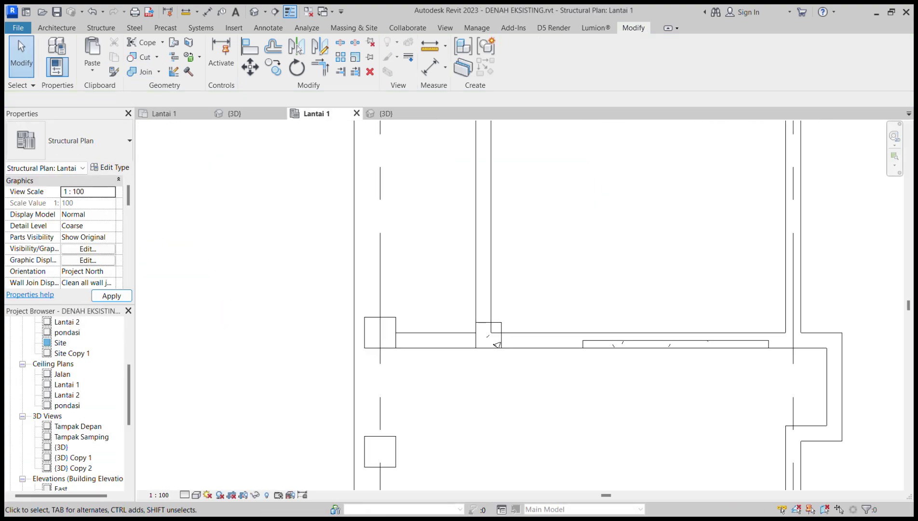
scroll(519, 340, down, 2)
scroll(509, 341, down, 1)
key(ctrl+v)
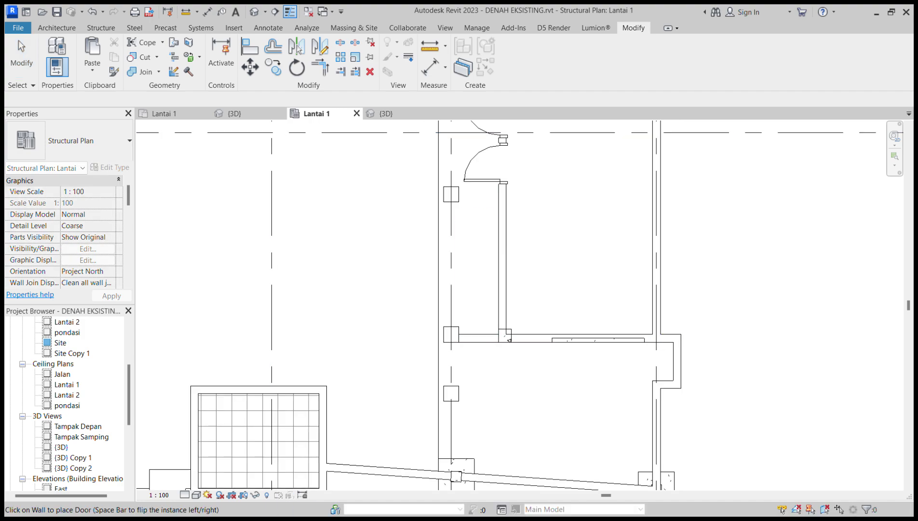
scroll(536, 333, up, 3)
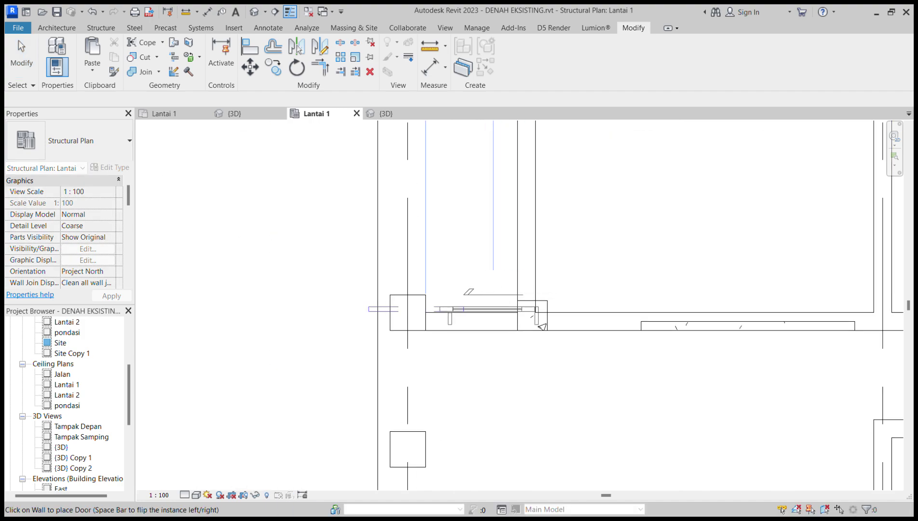
click(475, 316)
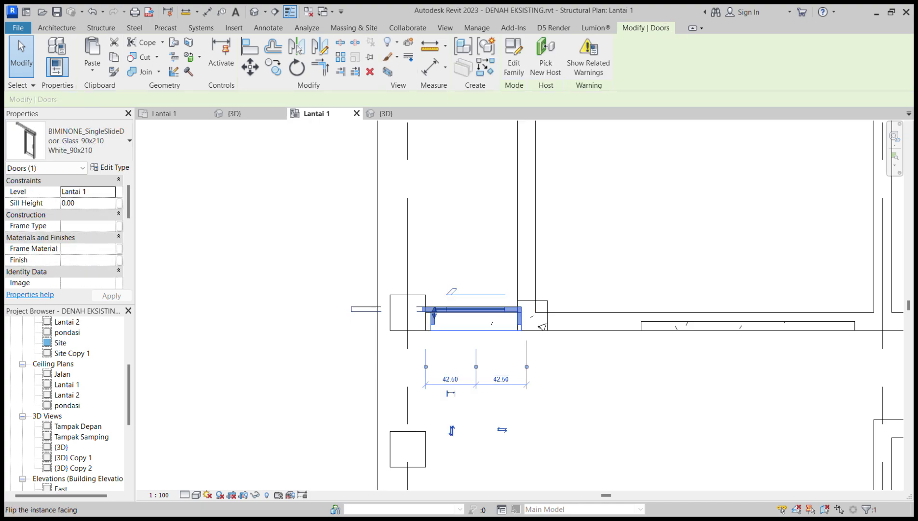
click(452, 430)
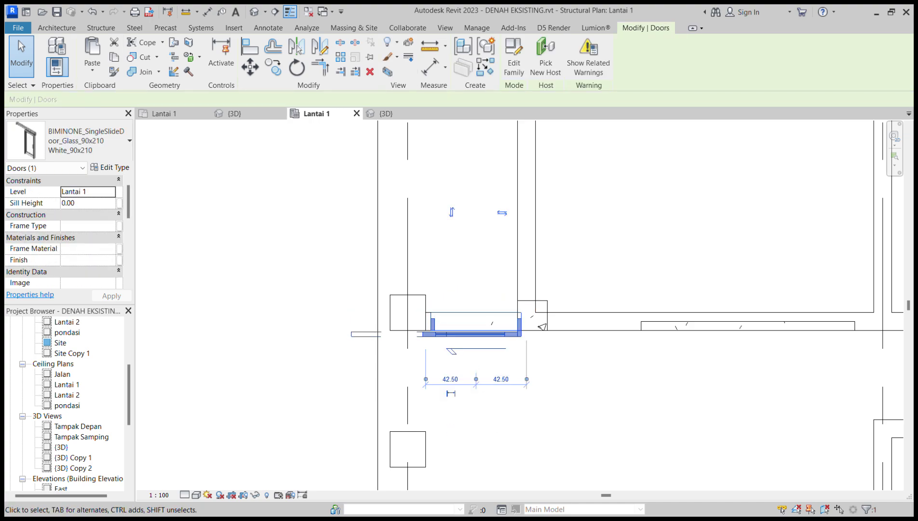
scroll(475, 357, down, 2)
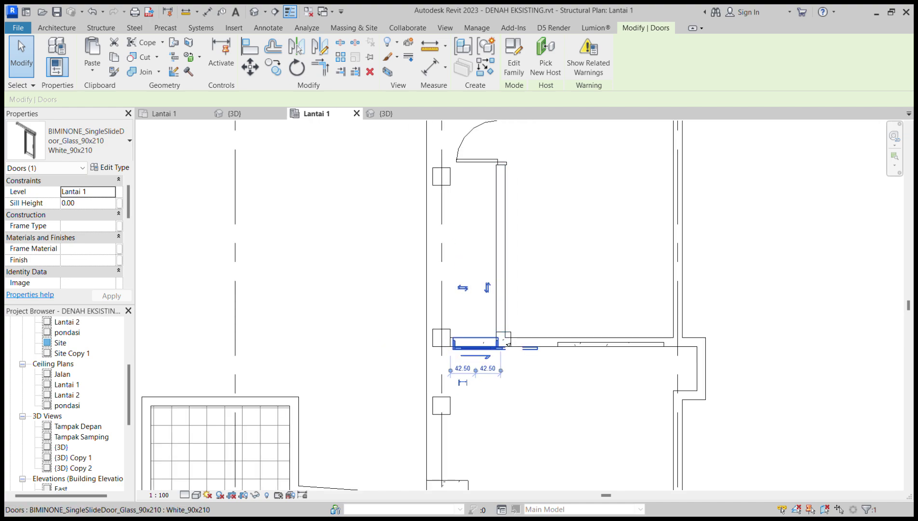
- Align the sliding door's outer edge with the 30x30 column's inner face and check the door in the {3D} view
scroll(508, 345, up, 5)
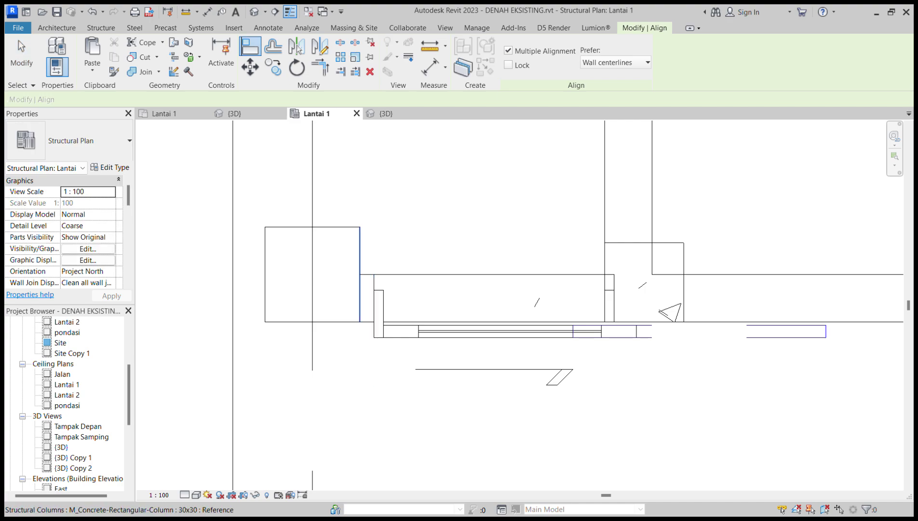
click(360, 300)
click(374, 308)
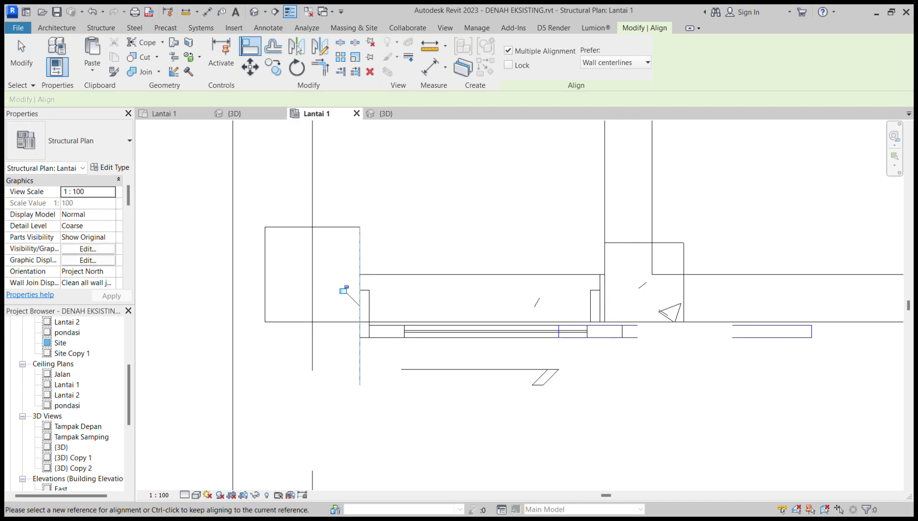
scroll(550, 312, down, 2)
key(Escape)
key(Escape)
scroll(67, 405, down, 1)
double_click(62, 416)
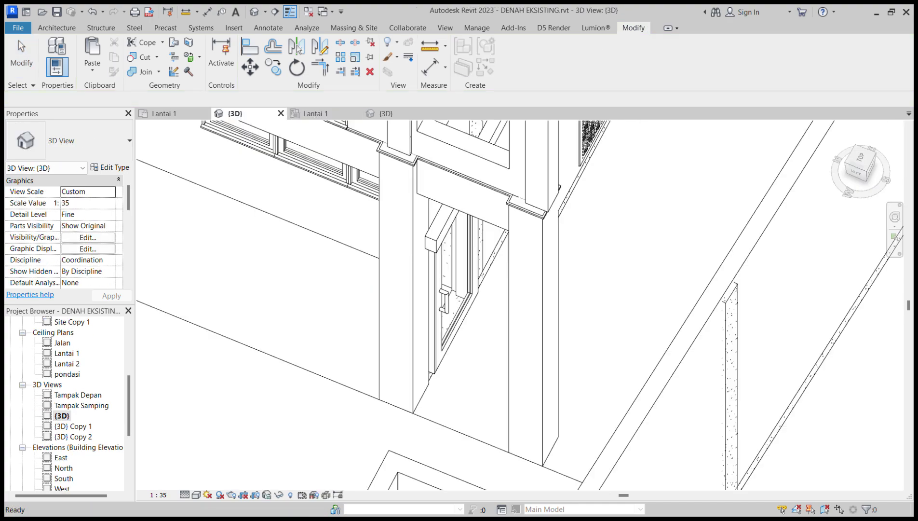
shift+middle_drag(416, 367, 439, 398)
- Examine the corner room's outer walls, windows, window canopies and roof openings in the STRUKTUR (1) {3D} view
click(386, 114)
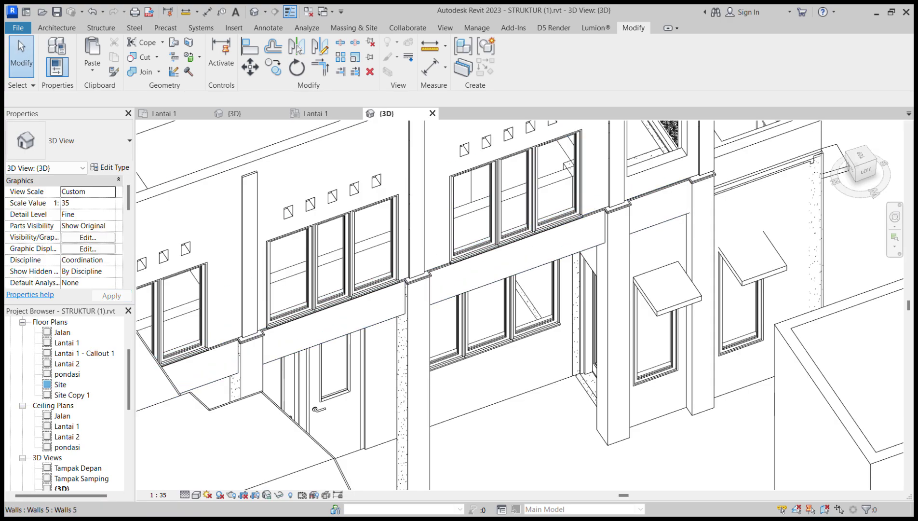
scroll(574, 306, down, 2)
shift+middle_drag(606, 328, 477, 337)
shift+middle_drag(566, 335, 554, 350)
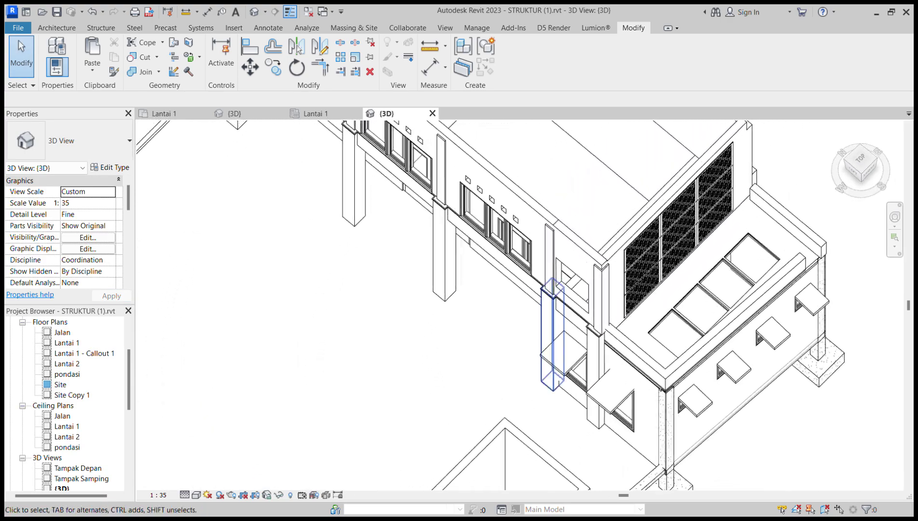
middle_drag(634, 391, 475, 299)
shift+middle_drag(519, 171, 289, 188)
click(409, 241)
shift+middle_drag(461, 251, 411, 222)
scroll(411, 221, up, 3)
drag(380, 217, 410, 215)
click(429, 232)
shift+middle_drag(429, 236, 372, 208)
shift+middle_drag(271, 150, 333, 225)
scroll(333, 231, down, 2)
shift+middle_drag(338, 256, 424, 236)
scroll(327, 297, up, 3)
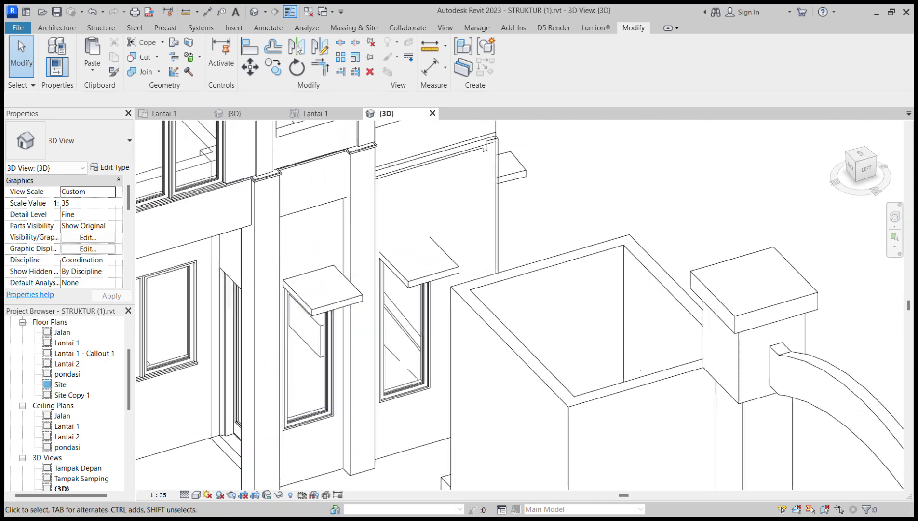
- Inspect the in-place roof extrusion of the window canopy beside the corner columns, including its sketch profile and extrusion depth
click(326, 296)
double_click(333, 263)
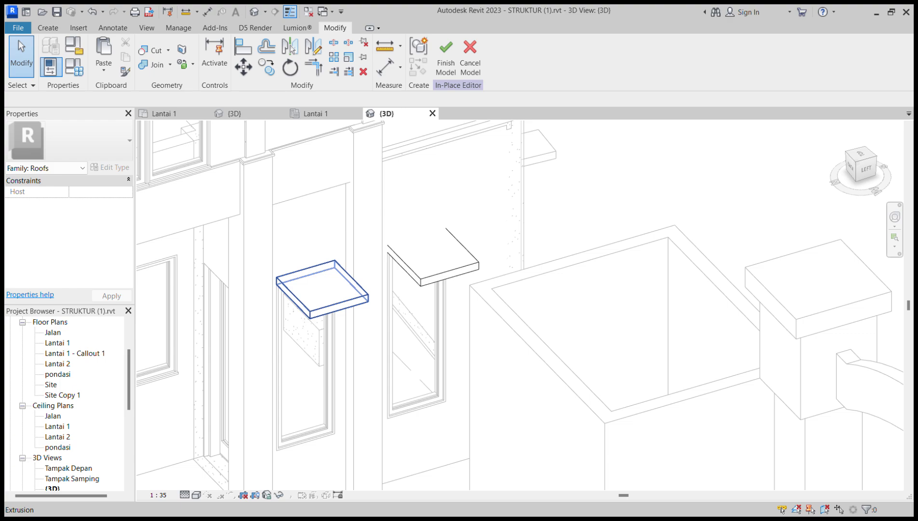
click(303, 269)
double_click(303, 268)
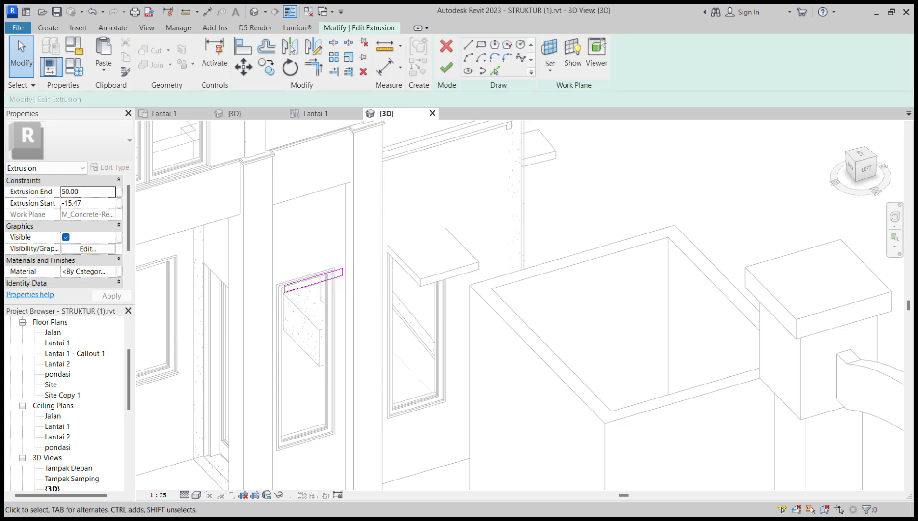
click(447, 67)
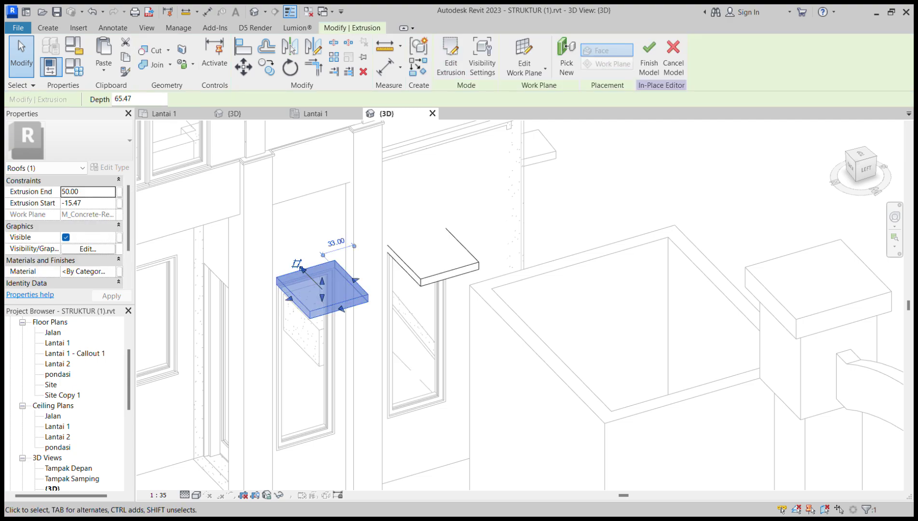
click(326, 273)
scroll(327, 274, up, 2)
click(325, 256)
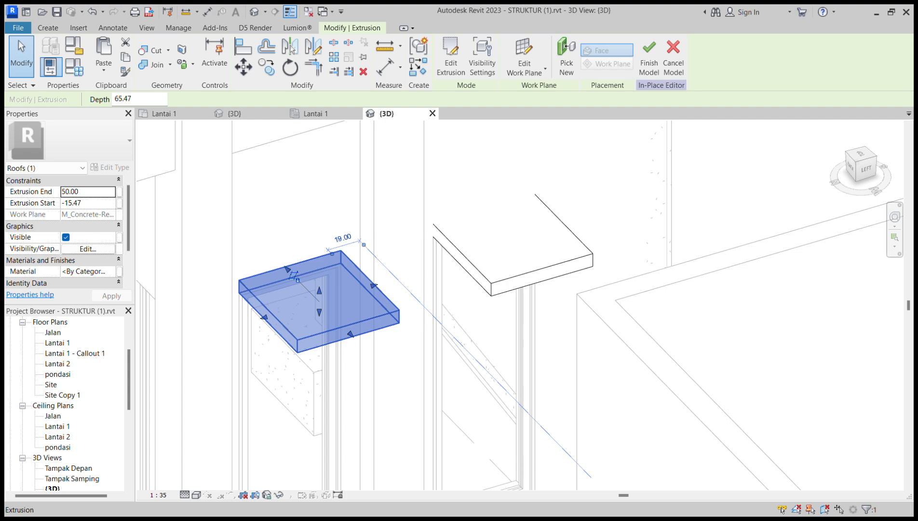
scroll(369, 321, down, 2)
shift+middle_drag(451, 284, 289, 320)
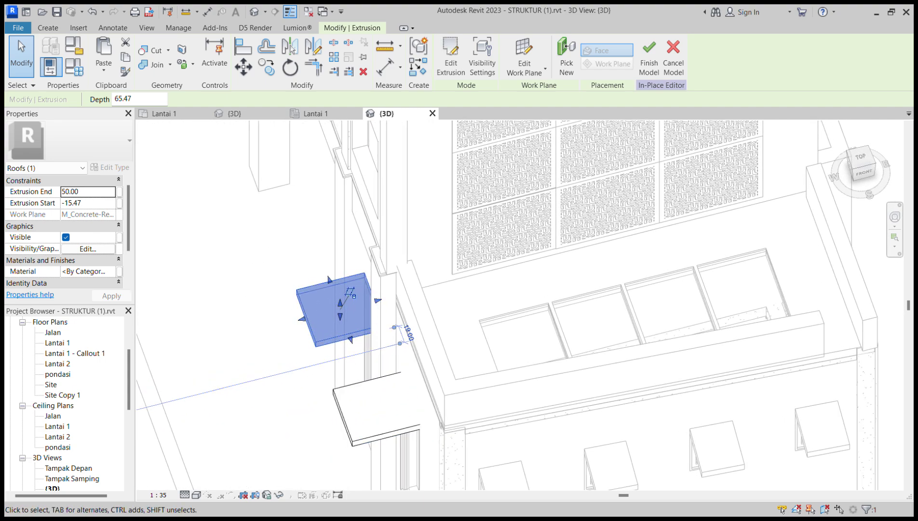
key(Escape)
click(445, 57)
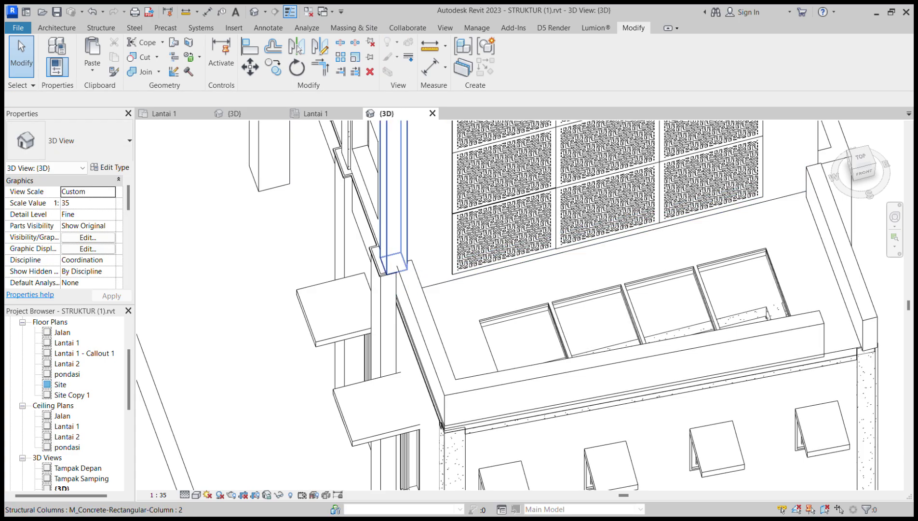
- Compare the corner room's outer wall side between the DENAH EKSISTING and STRUKTUR (1) {3D} views
click(316, 113)
click(235, 113)
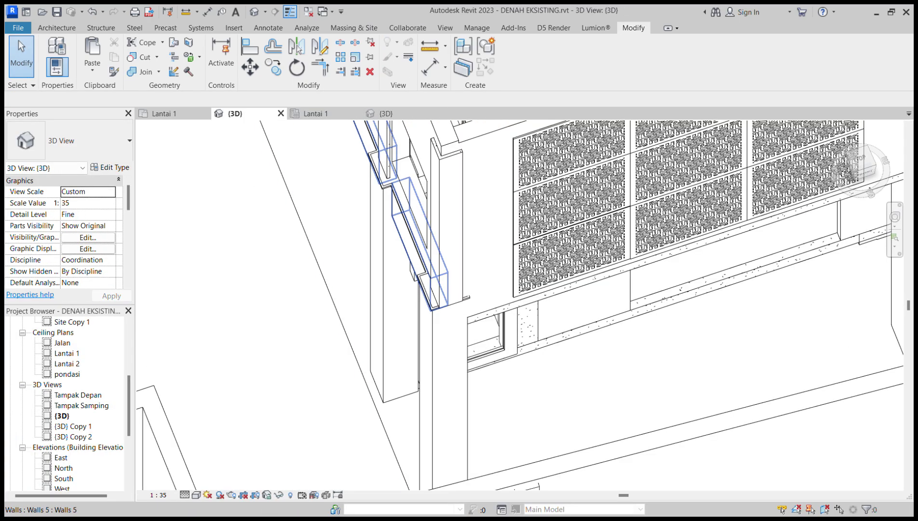
shift+middle_drag(374, 295, 435, 251)
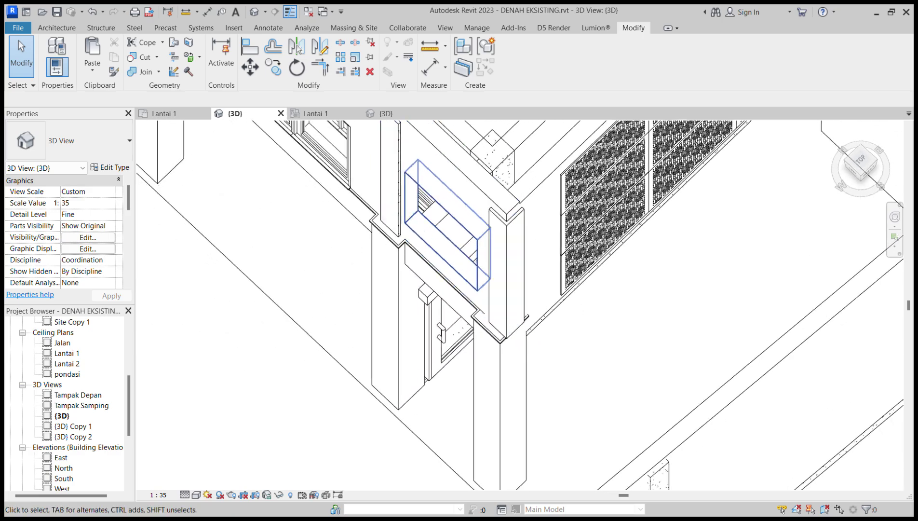
click(387, 113)
scroll(533, 285, down, 3)
shift+middle_drag(533, 289, 675, 295)
shift+middle_drag(532, 309, 448, 309)
click(236, 114)
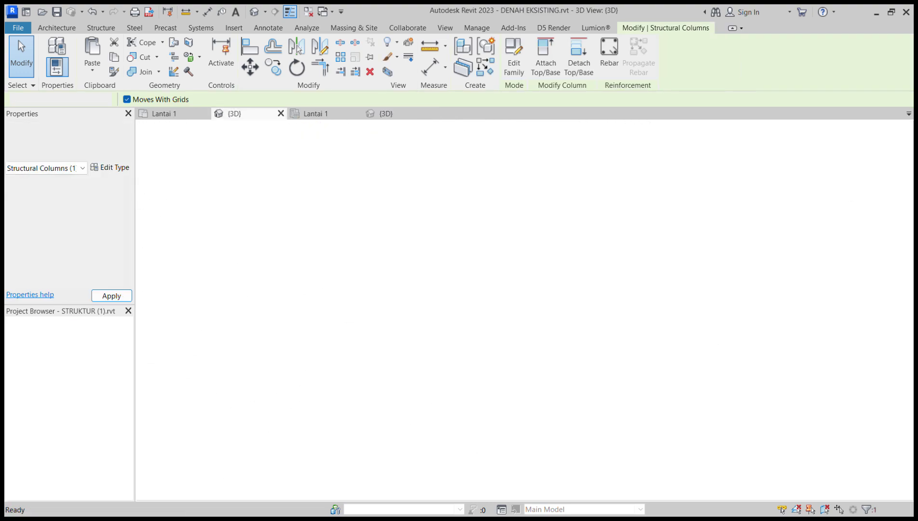
- Draw a straight 15 x 15 wall about 275 long from the column beside the sliding door to the slanted wall in the DENAH EKSISTING Lantai 1 structural plan
click(316, 114)
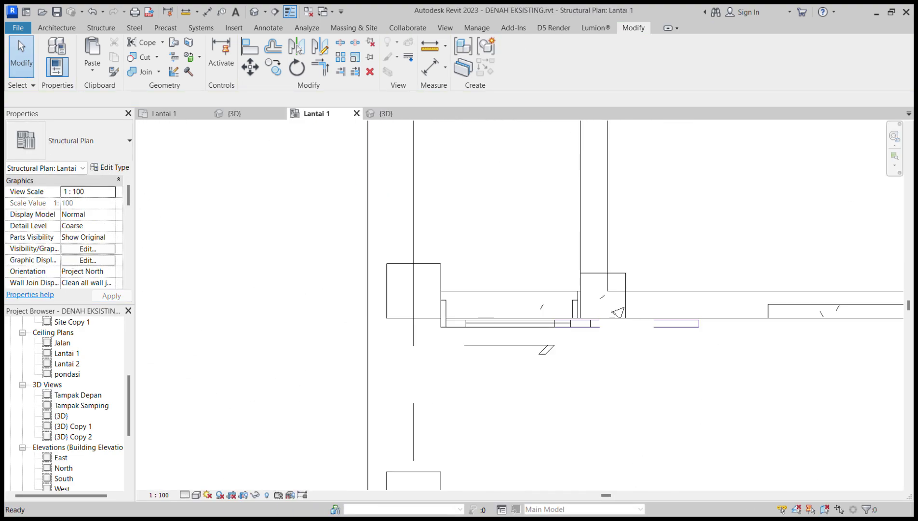
scroll(493, 305, down, 6)
scroll(516, 322, up, 2)
key(w)
key(a)
scroll(509, 322, up, 2)
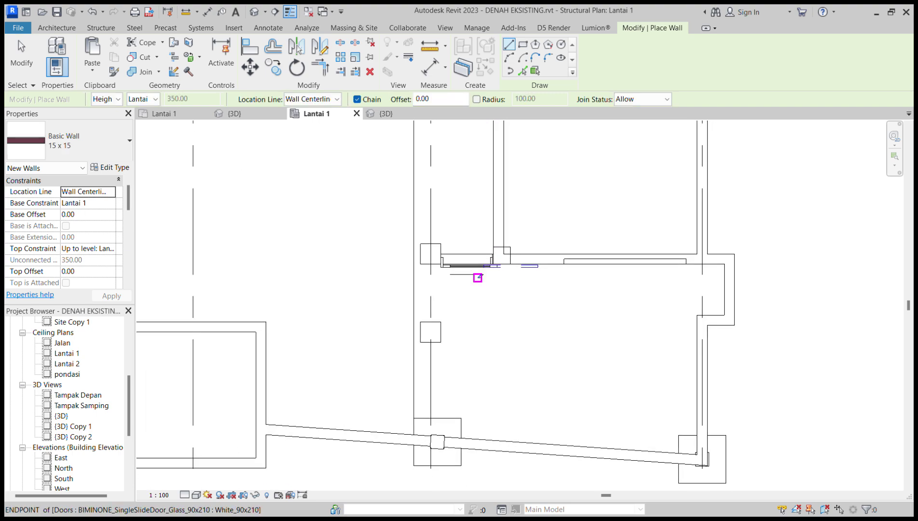
key(Escape)
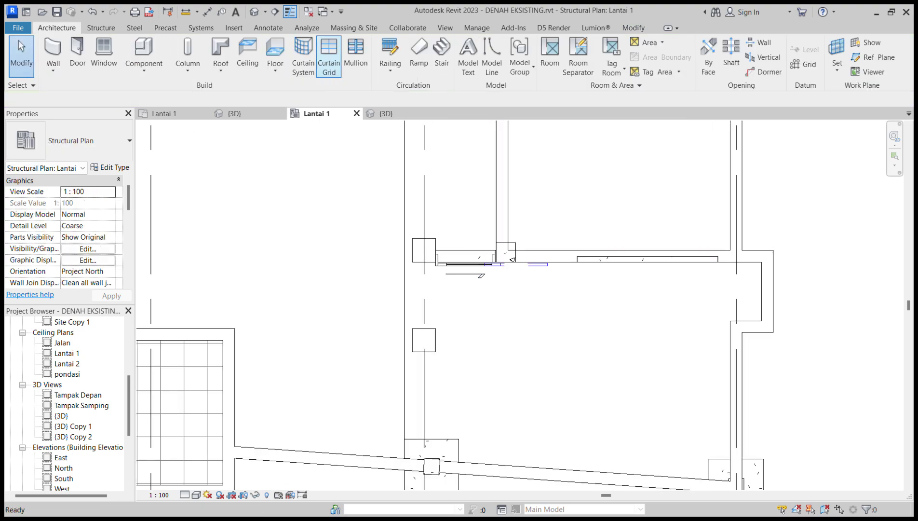
click(52, 48)
scroll(483, 281, up, 3)
middle_drag(483, 282, 492, 249)
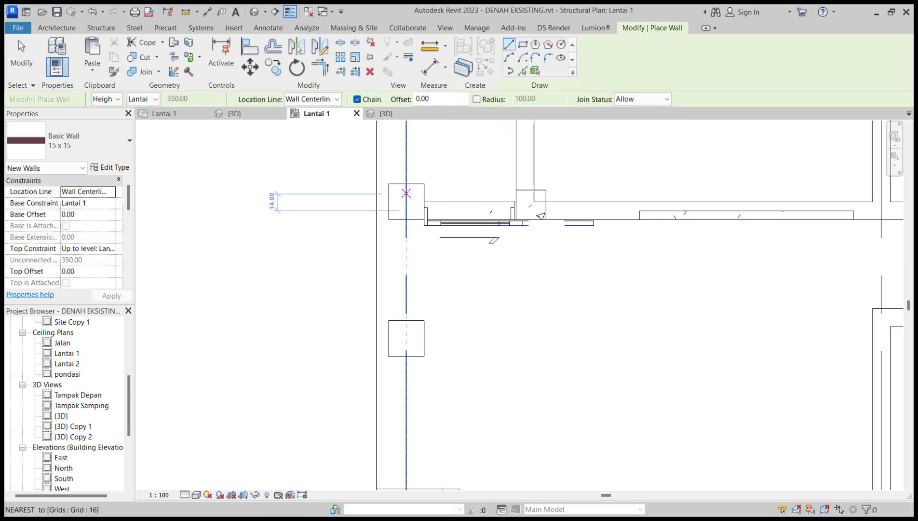
scroll(405, 196, down, 2)
click(406, 199)
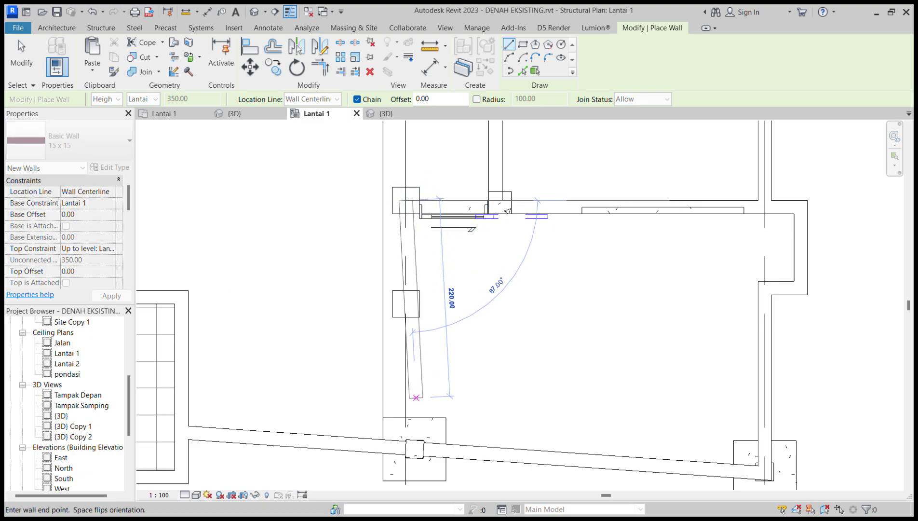
scroll(404, 441, up, 2)
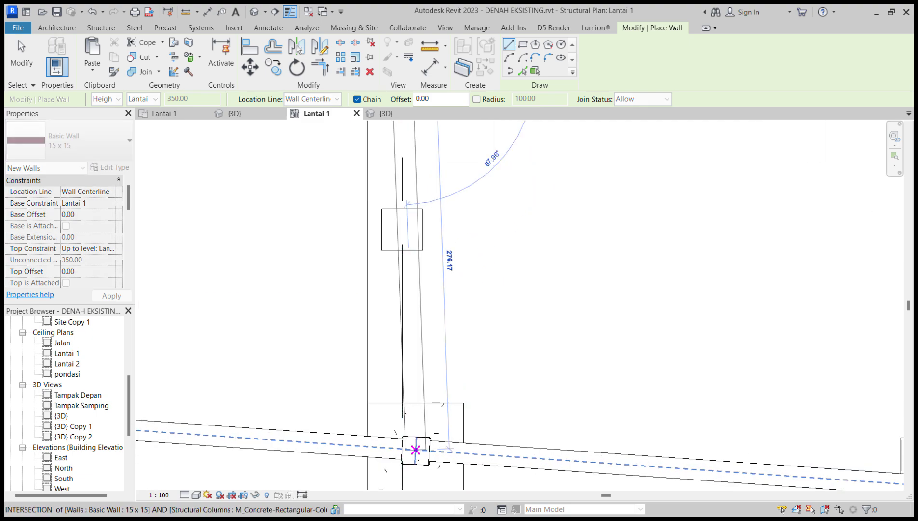
click(402, 449)
scroll(402, 449, down, 4)
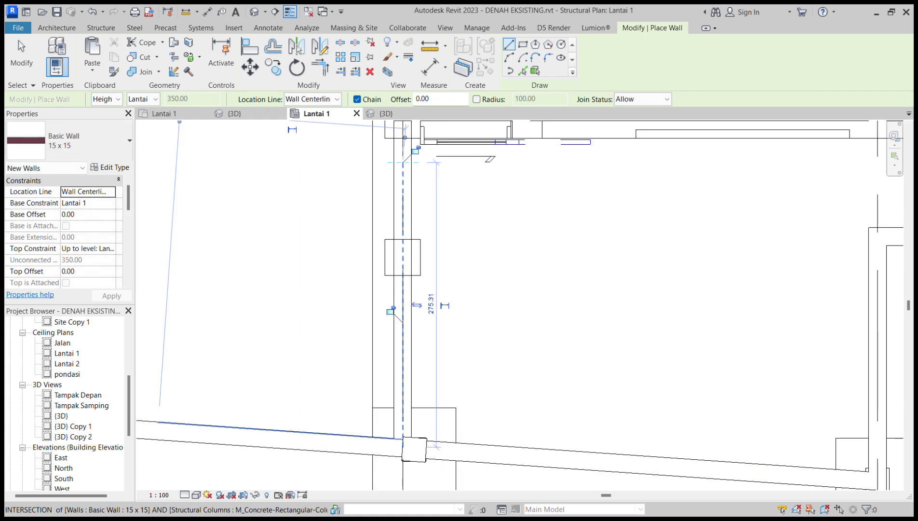
key(Escape)
key(Escape)
- Examine the new wall and how it meets the columns and the upper wall band in the DENAH EKSISTING {3D} view
click(235, 114)
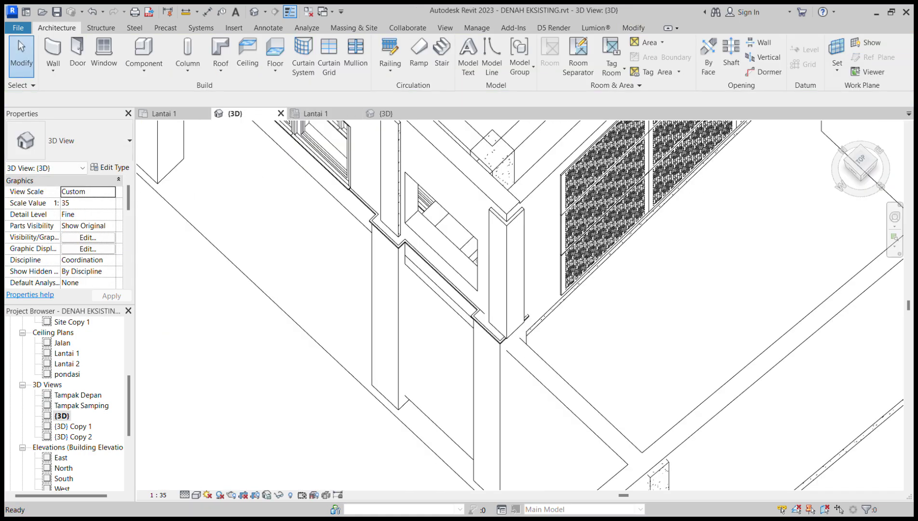
scroll(379, 260, down, 3)
shift+middle_drag(376, 270, 413, 317)
click(483, 221)
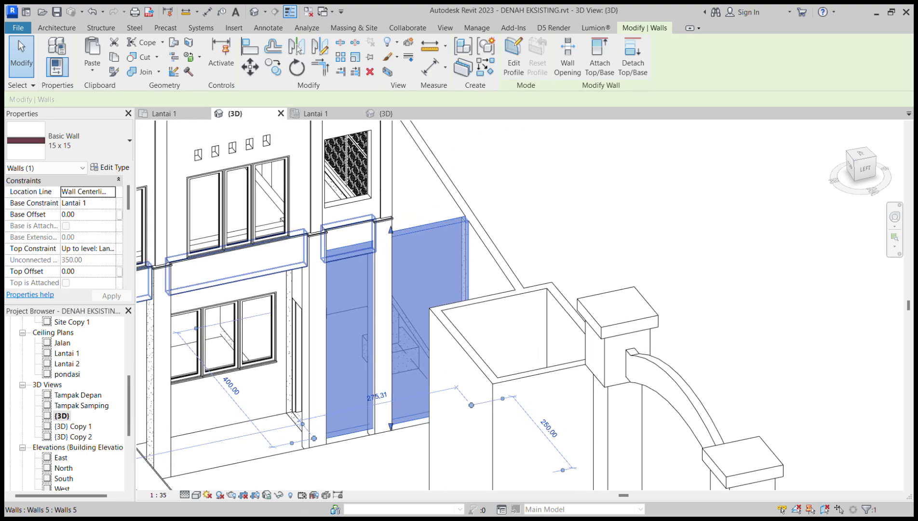
key(Escape)
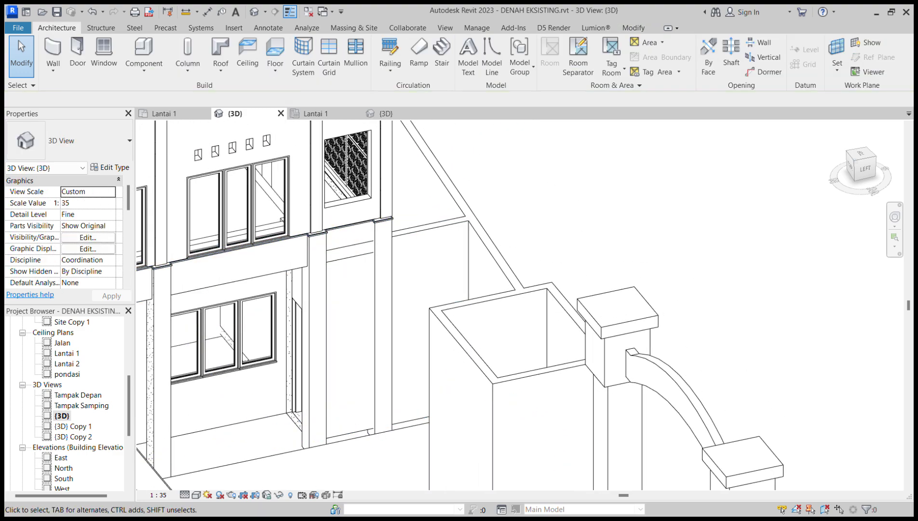
shift+middle_drag(472, 270, 356, 266)
scroll(356, 267, up, 1)
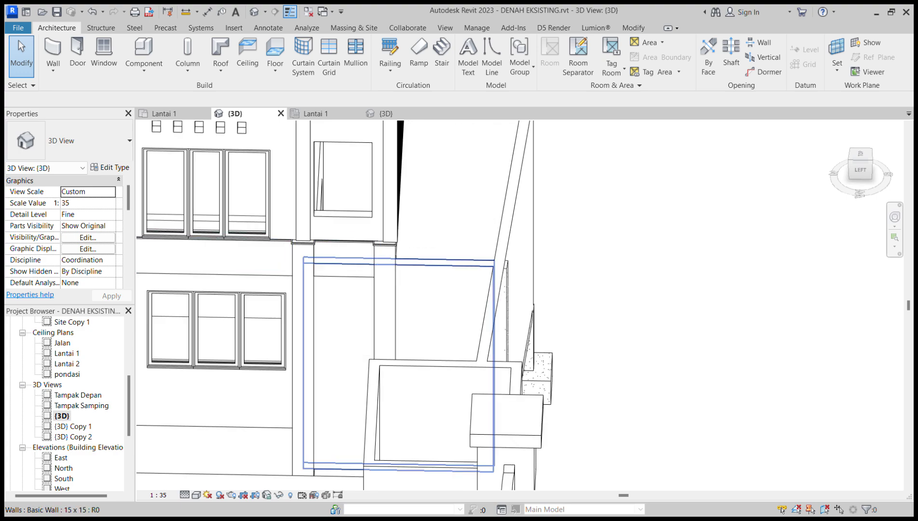
click(357, 266)
key(Escape)
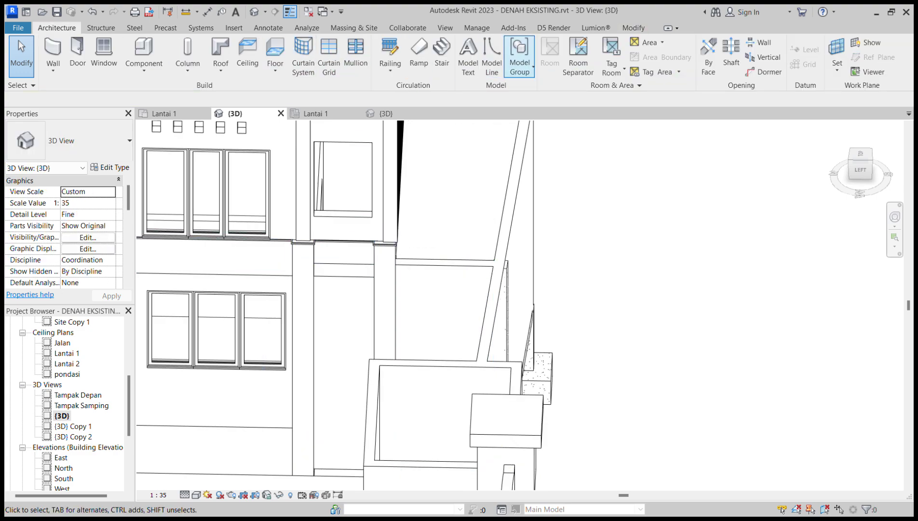
- Join the geometry of the upper wall band between the two columns with the new 15 x 15 wall and check the joint
click(596, 28)
click(634, 28)
click(145, 72)
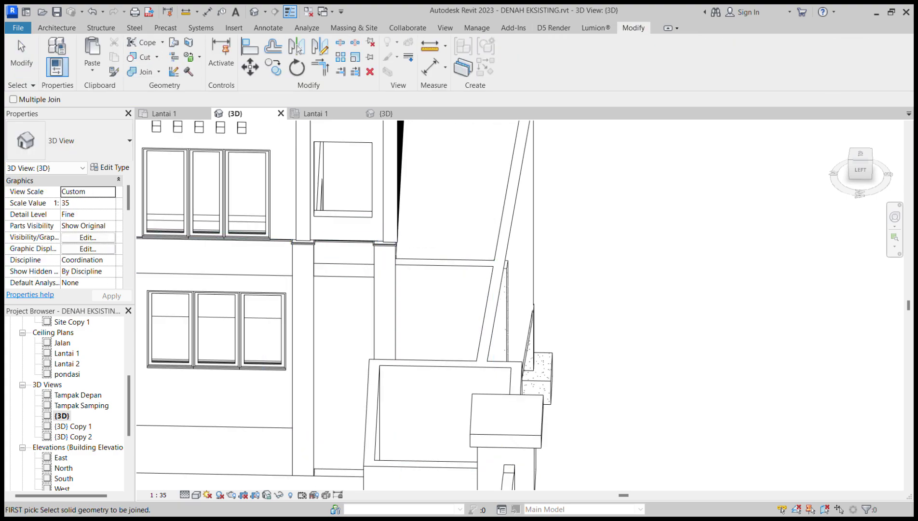
click(345, 277)
click(346, 265)
key(Escape)
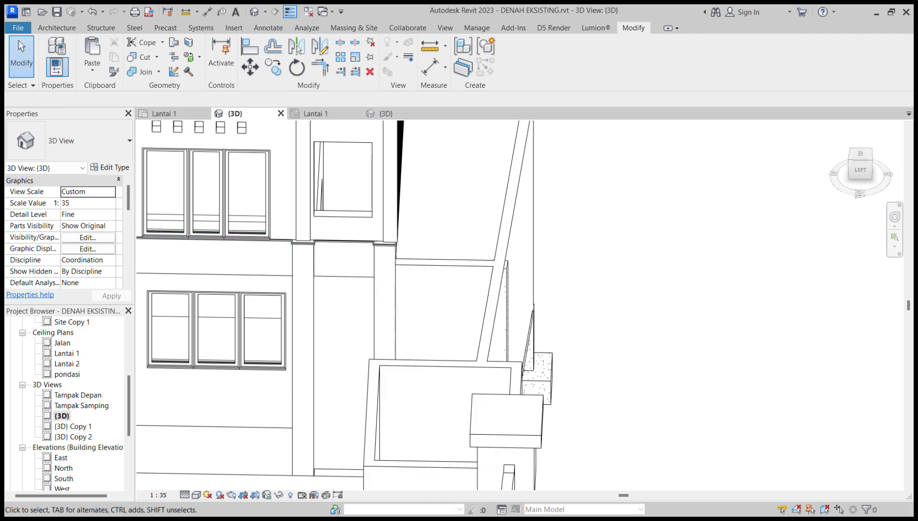
mouse_move(346, 265)
shift+middle_down()
mouse_move(321, 279)
mouse_move(251, 241)
mouse_move(342, 280)
shift+middle_up()
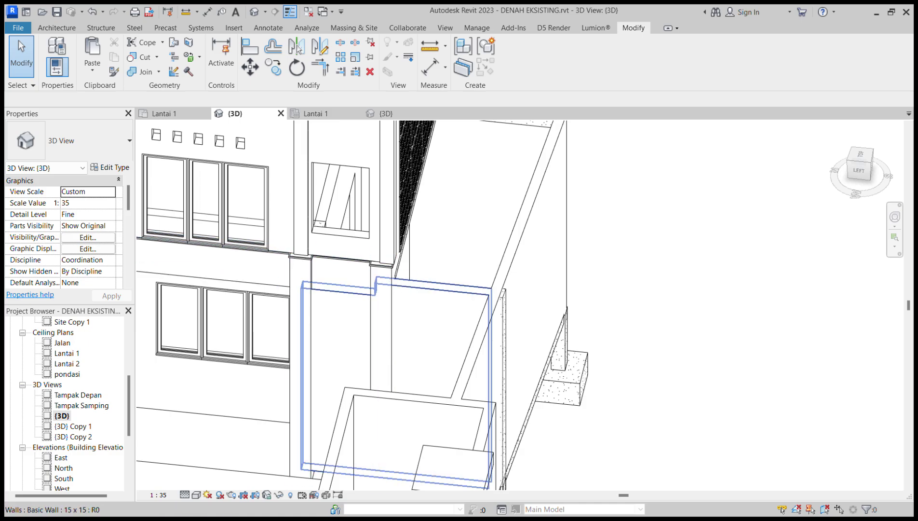
shift+middle_drag(342, 280, 159, 222)
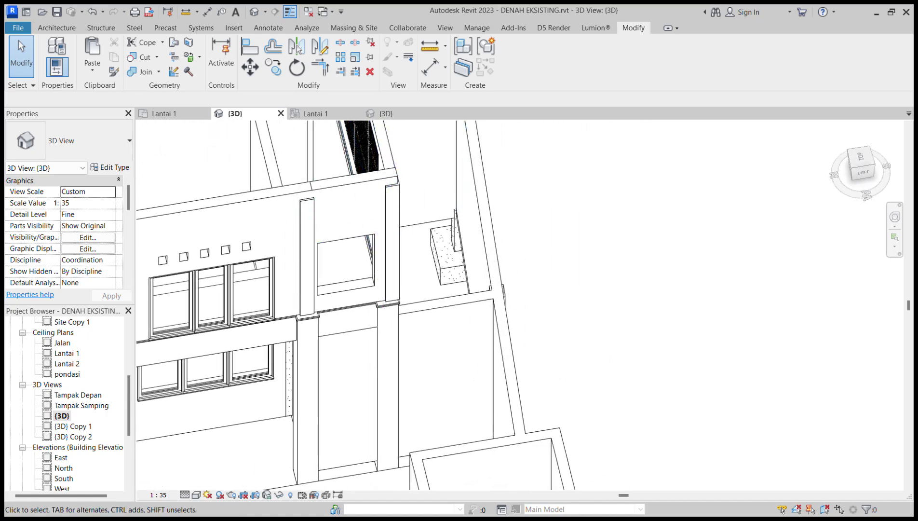
- Check the type properties of the M_Fixed 0610 x 1830mm window under the canopy in the STRUKTUR (1) {3D} view and examine both window positions
key(ctrl+Tab)
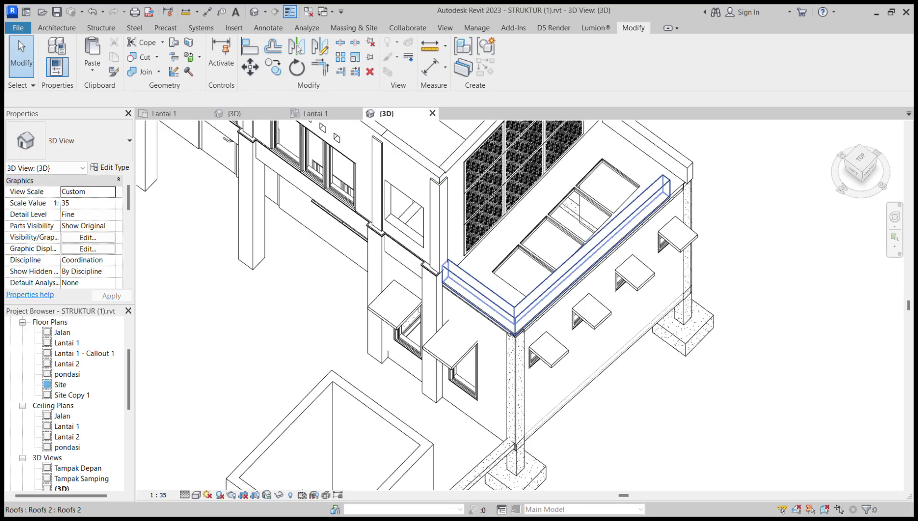
shift+middle_drag(472, 299, 437, 297)
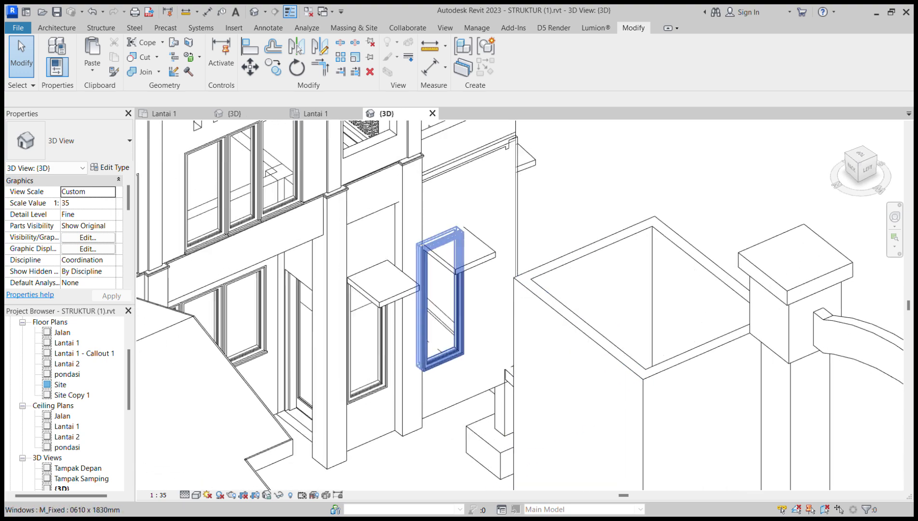
scroll(386, 337, up, 3)
click(359, 347)
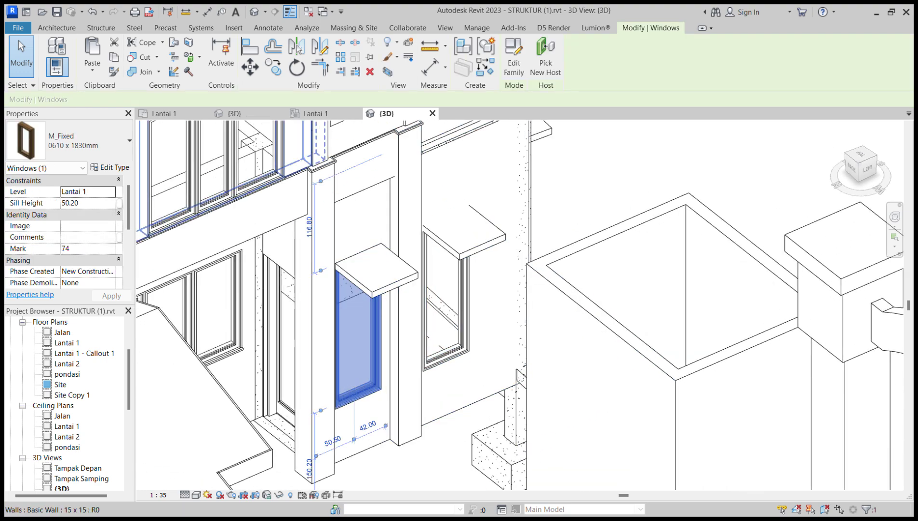
click(111, 167)
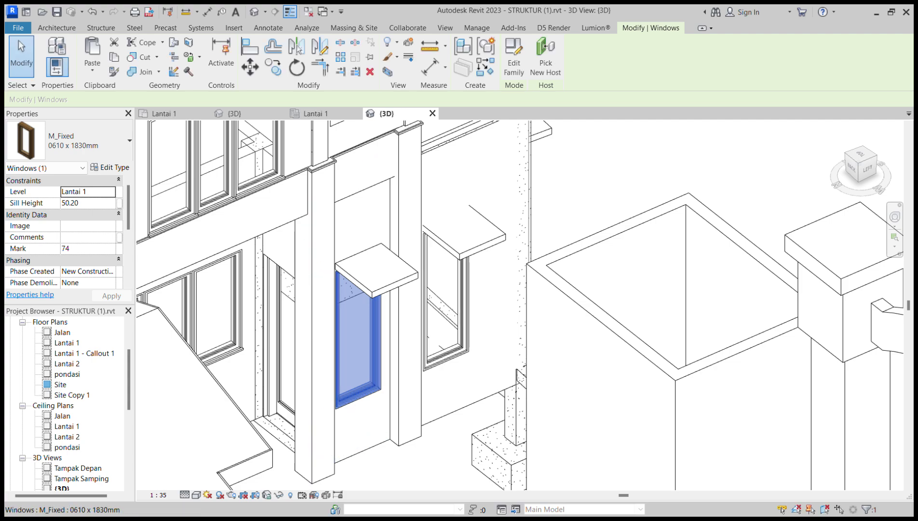
key(Escape)
shift+middle_drag(482, 328, 420, 261)
shift+middle_drag(430, 145, 386, 193)
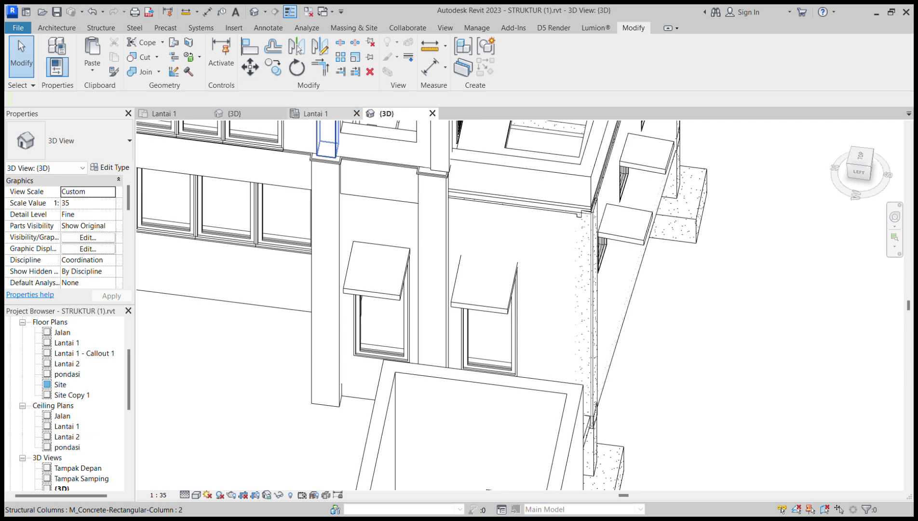
- Start window placement in the DENAH EKSISTING Lantai 1 structural plan and create a new M_Fixed window type named JENDELA
key(ctrl+Tab)
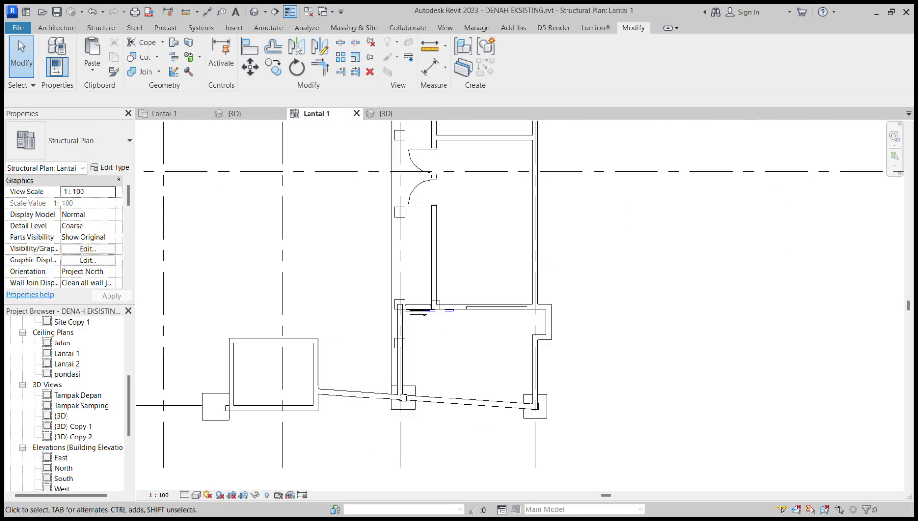
key(w)
key(n)
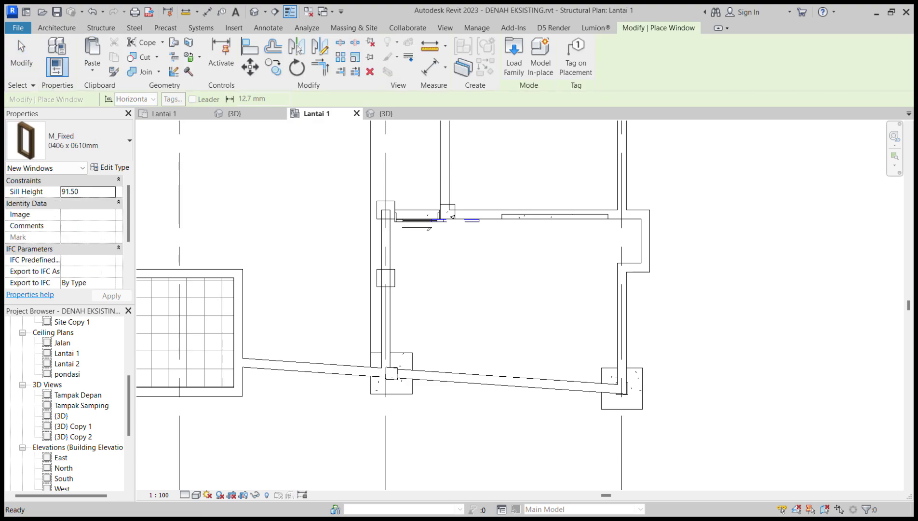
click(514, 53)
click(115, 168)
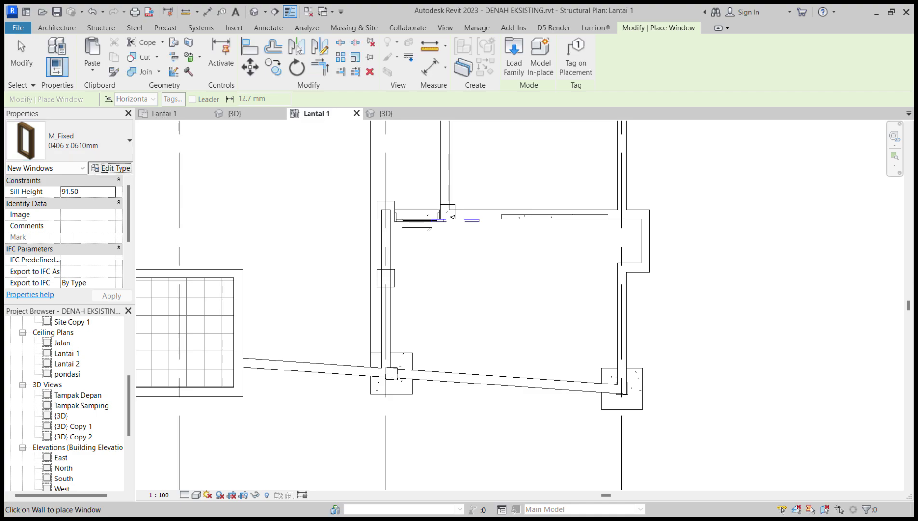
click(114, 168)
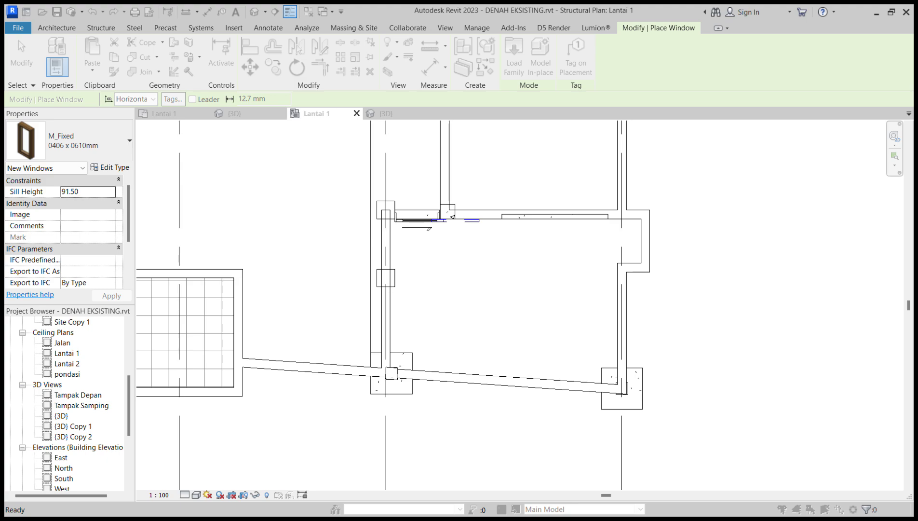
scroll(390, 247, up, 4)
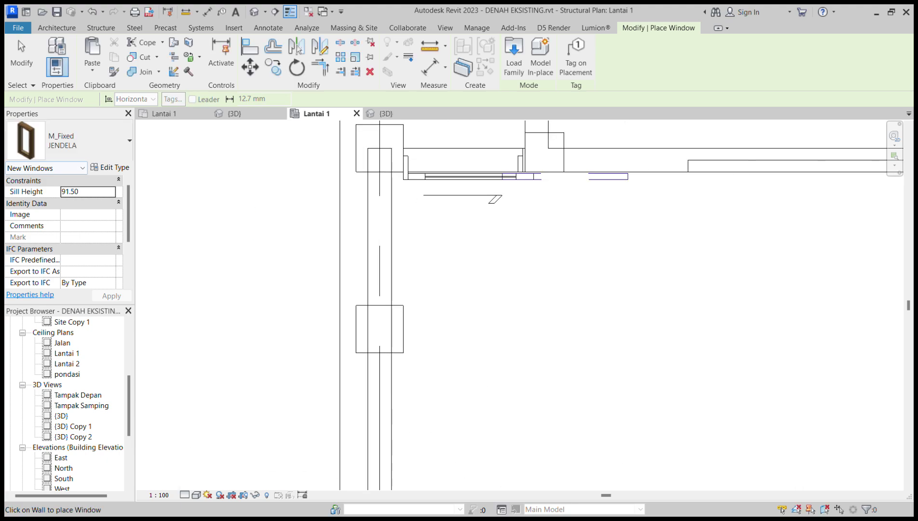
middle_drag(375, 230, 364, 280)
scroll(365, 280, down, 8)
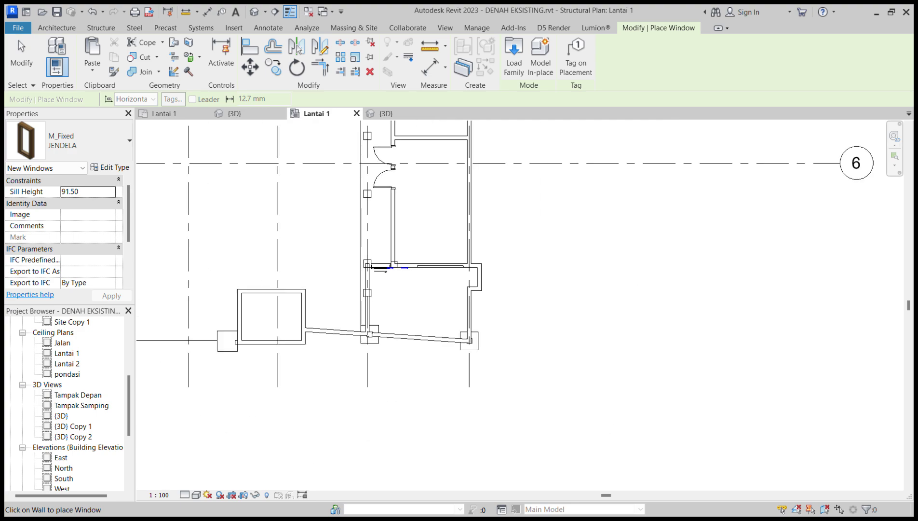
scroll(184, 200, up, 2)
scroll(68, 405, up, 5)
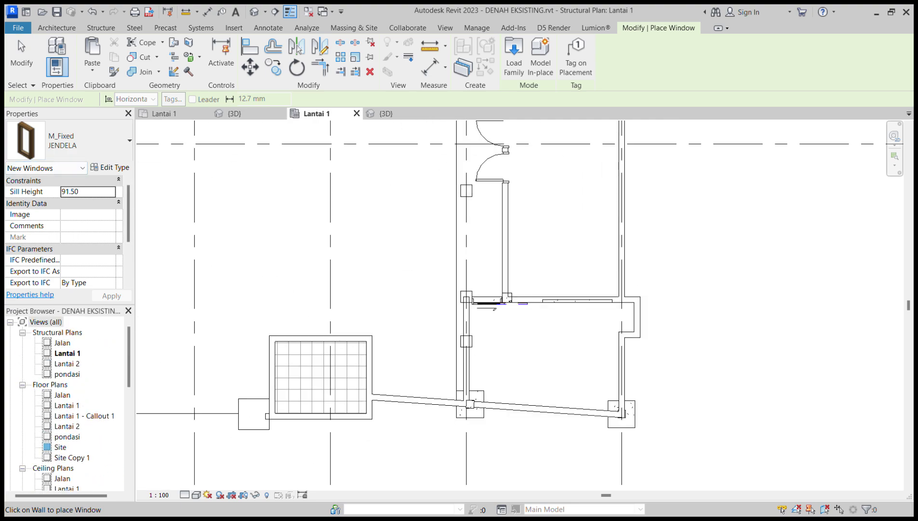
key(Escape)
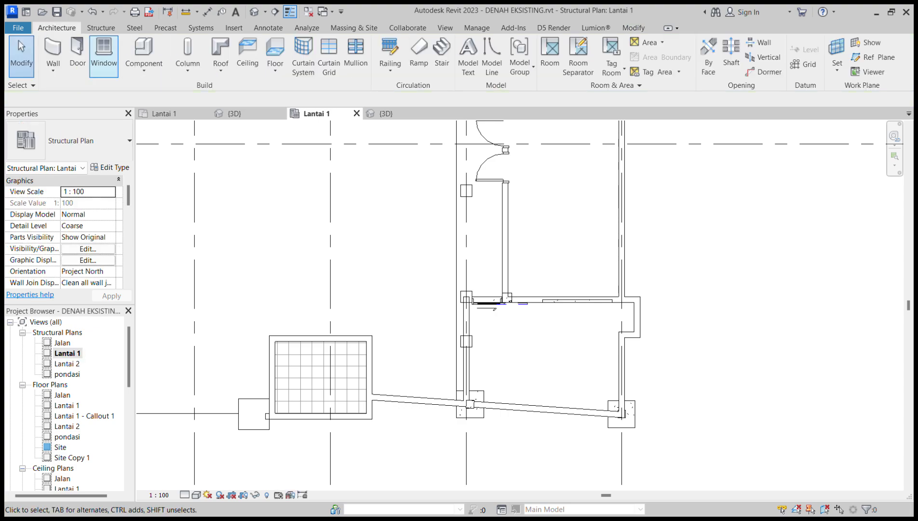
click(100, 46)
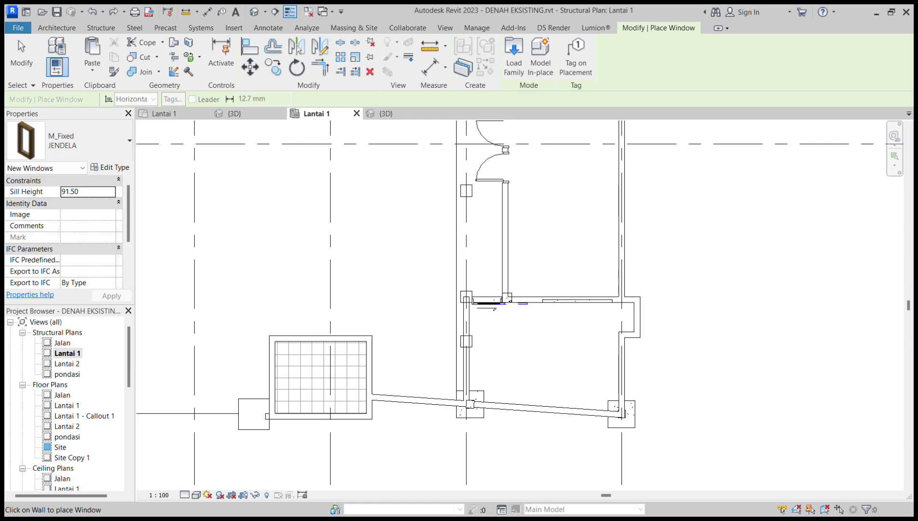
- Check the sill height and side offsets of the M_Fixed 0610 x 1830mm window under the canopy in the STRUKTUR (1) {3D} view
click(386, 114)
shift+middle_drag(483, 309, 554, 324)
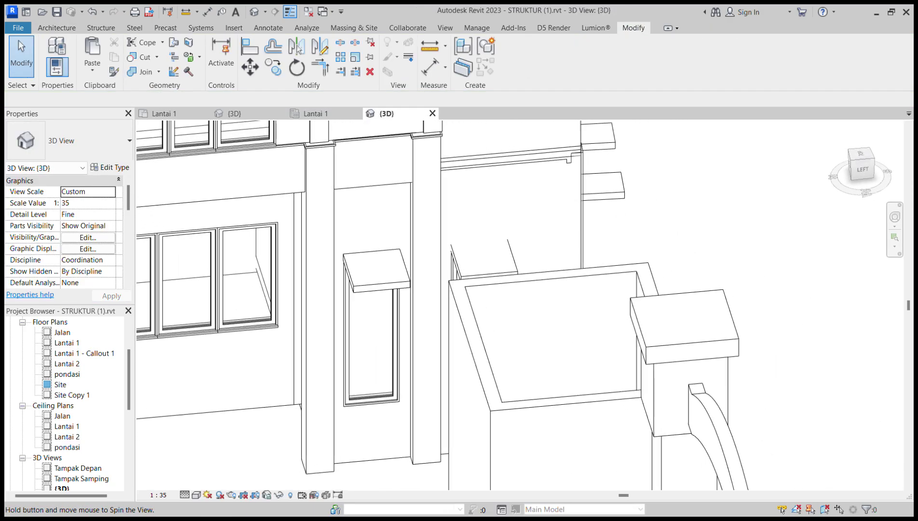
shift+middle_drag(598, 164, 554, 231)
click(409, 251)
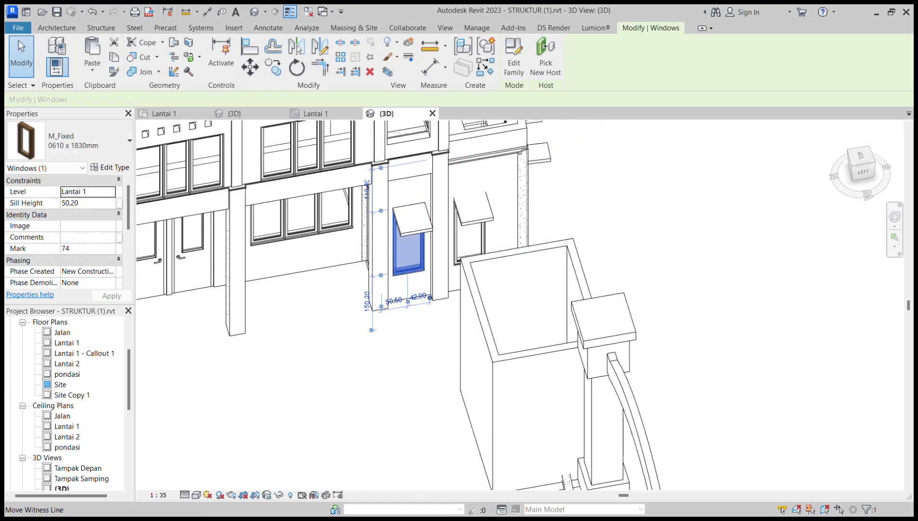
scroll(416, 254, up, 5)
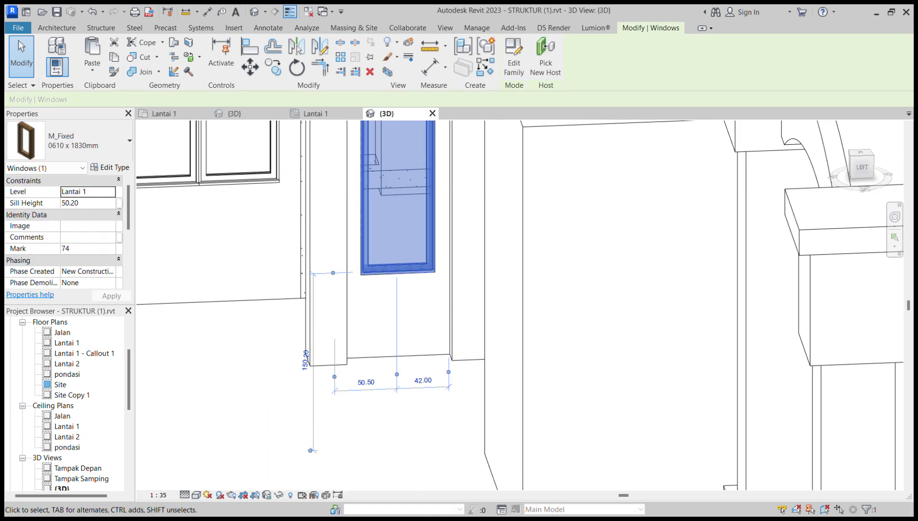
key(Escape)
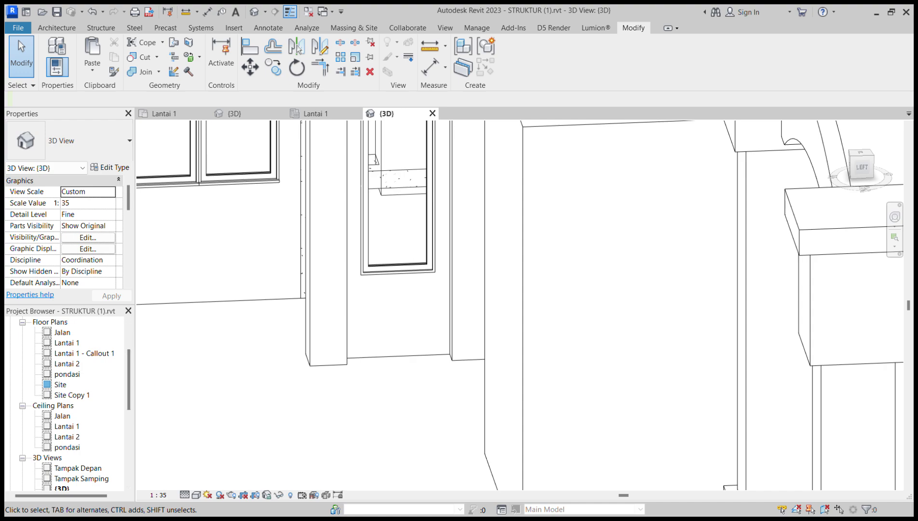
- Place a JENDELA window with a sill height of 50 in the corner room's outer wall south of the middle column on the DENAH EKSISTING Lantai 1 structural plan
key(ctrl+Tab)
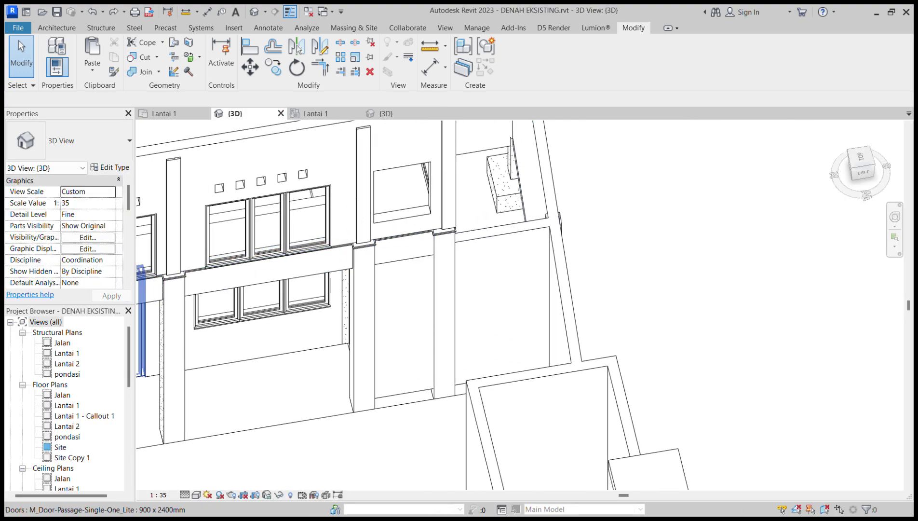
click(67, 354)
key(Return)
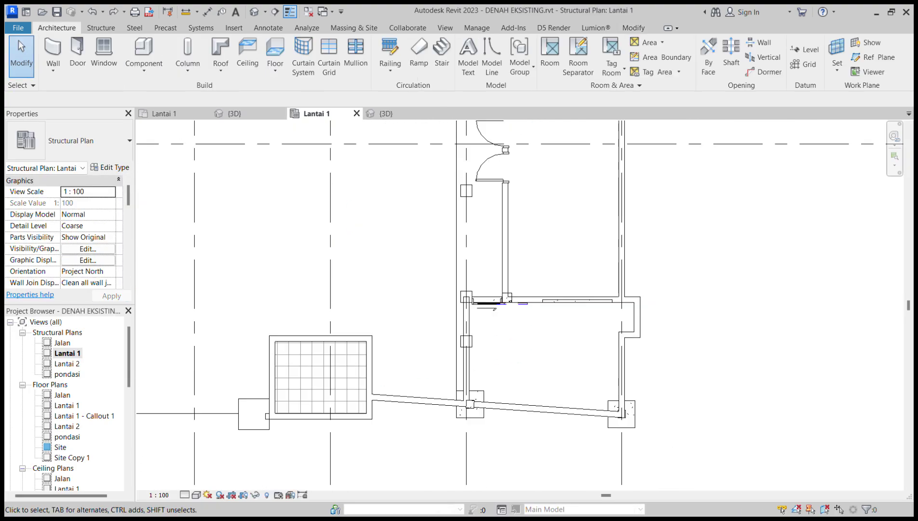
click(104, 51)
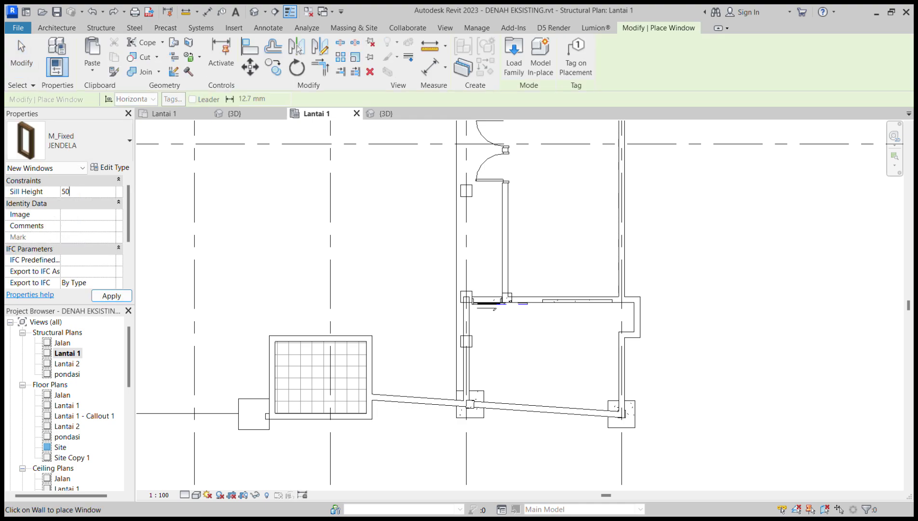
scroll(470, 324, up, 6)
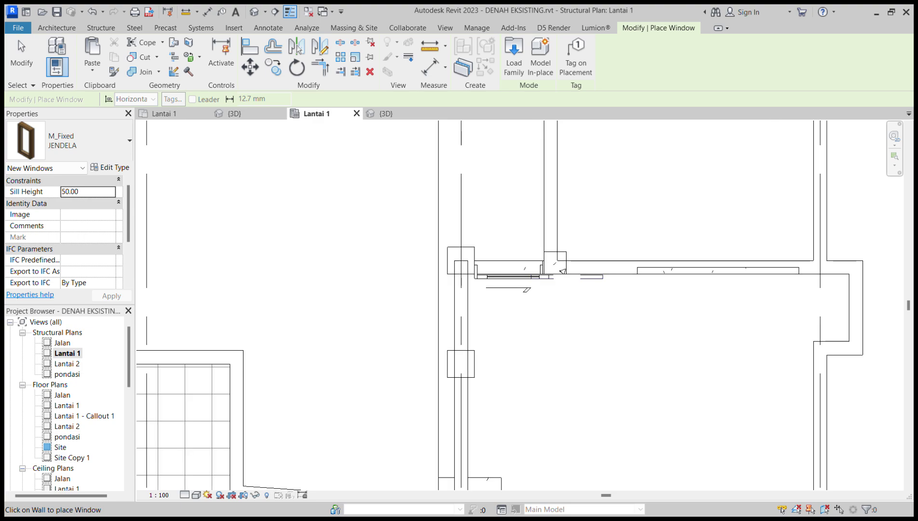
scroll(458, 310, down, 5)
middle_drag(458, 310, 447, 278)
scroll(451, 313, up, 2)
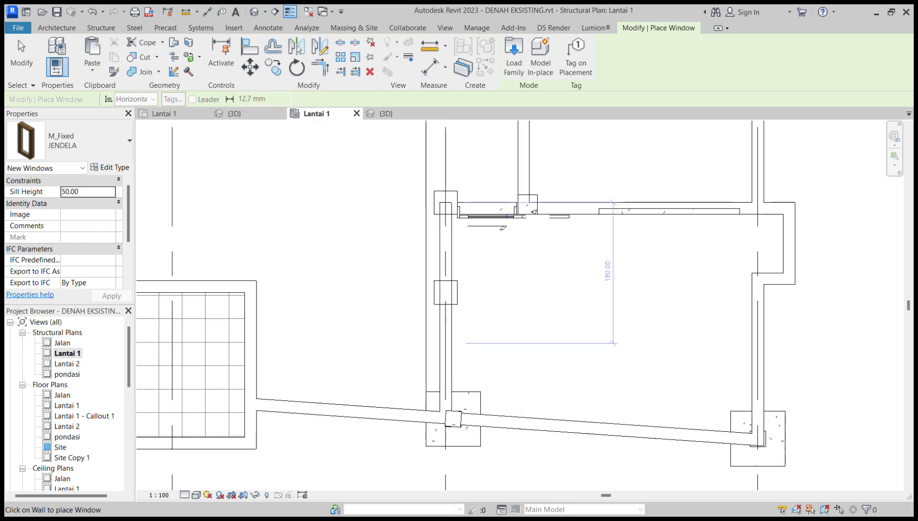
key(Escape)
key(Escape)
scroll(67, 405, down, 4)
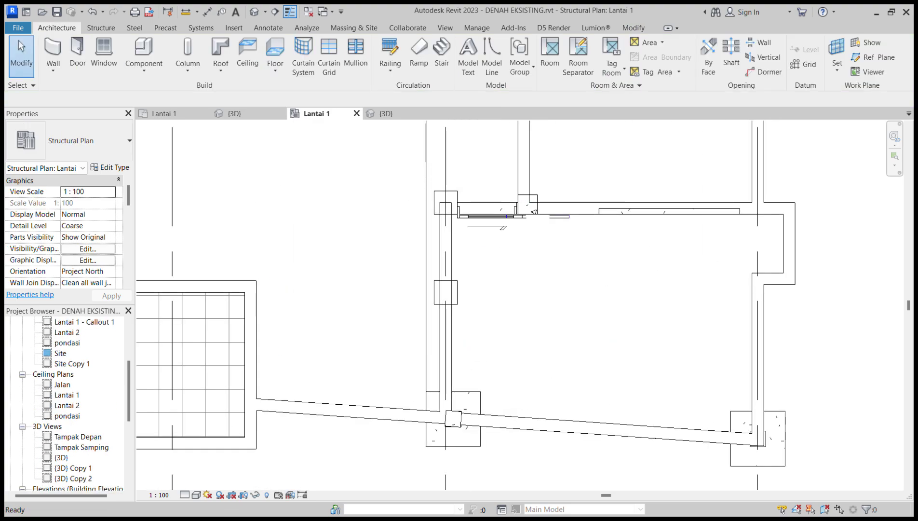
- Copy the JENDELA window horizontally by 130 into the wall between the two columns in the DENAH EKSISTING {3D} view
double_click(61, 416)
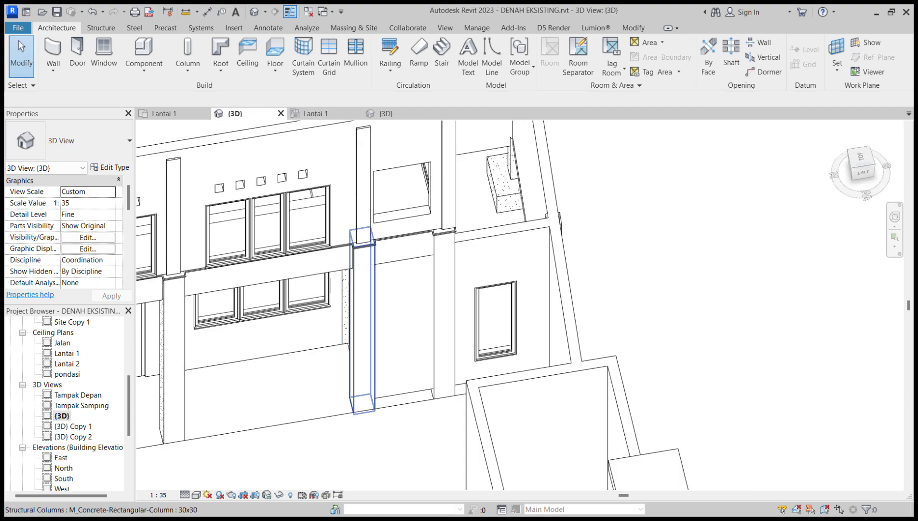
shift+middle_drag(366, 309, 493, 316)
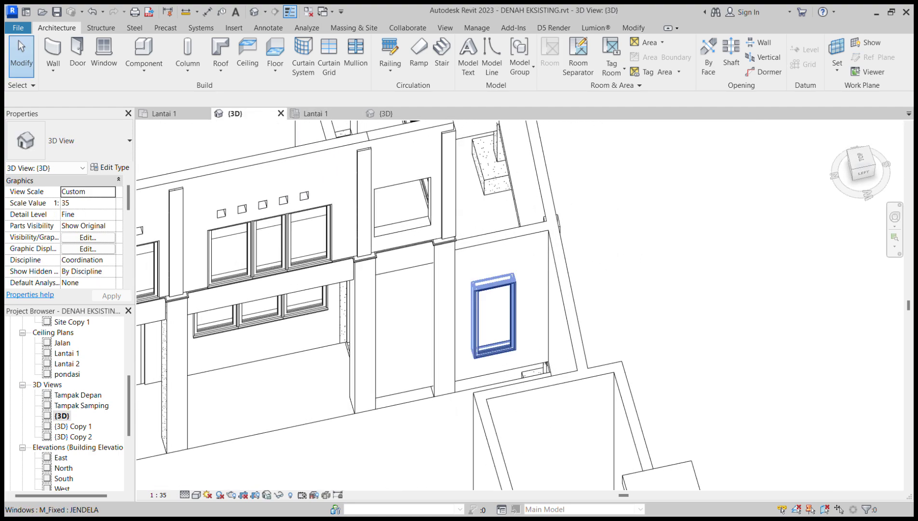
click(493, 316)
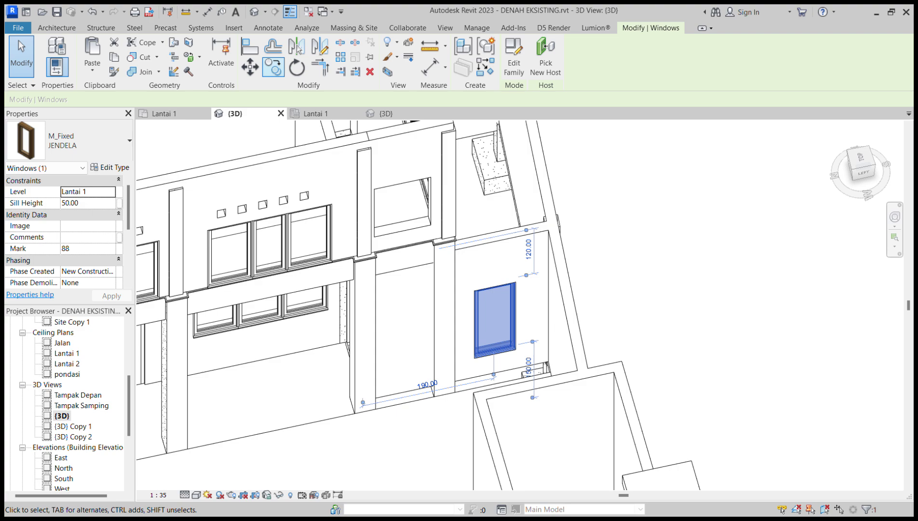
key(c)
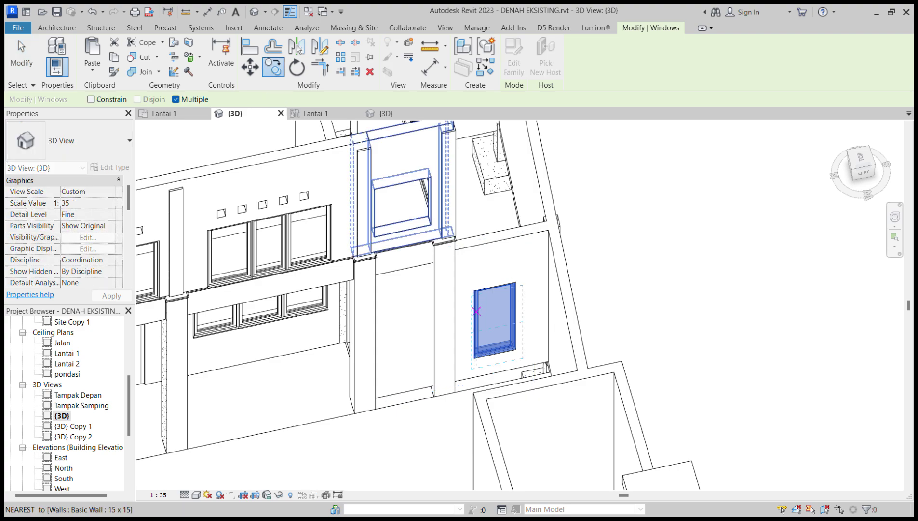
click(476, 298)
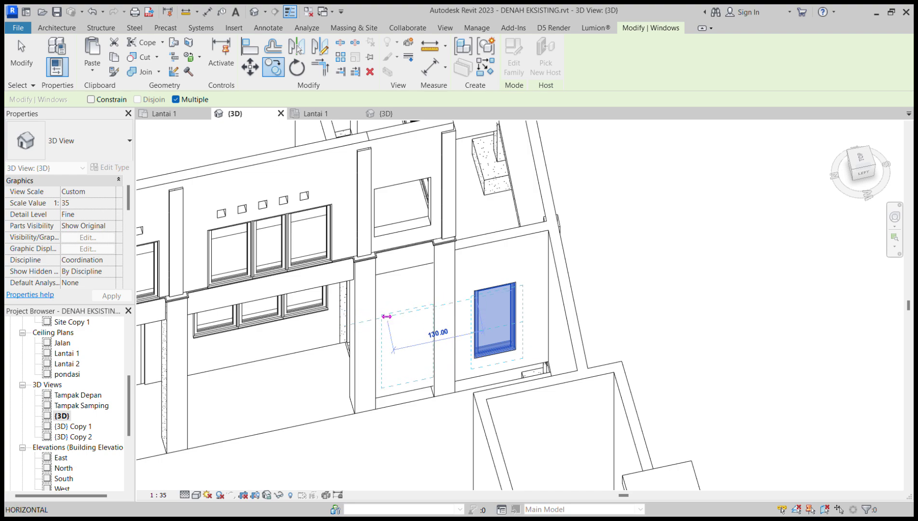
click(386, 317)
key(Escape)
key(Escape)
scroll(450, 341, down, 2)
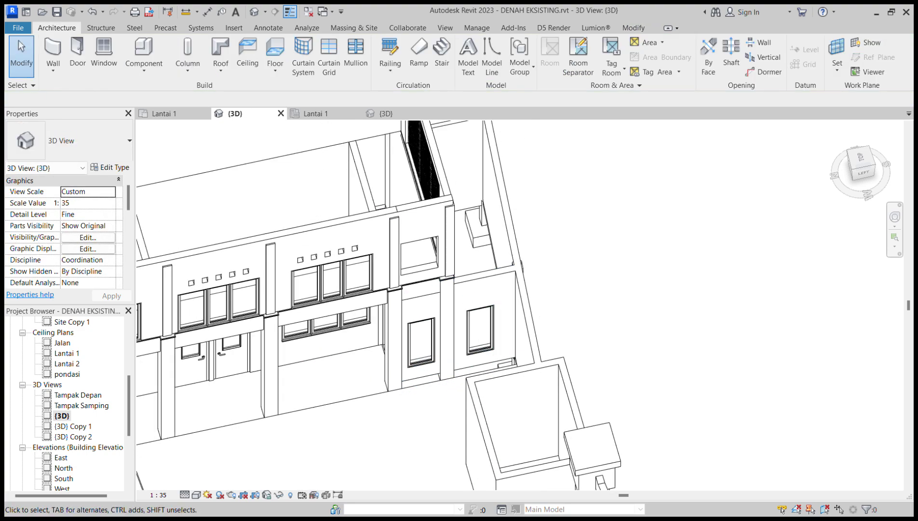
- Examine both JENDELA windows and the boundary of the Lantai 1 PLAT floor around the corner room in the {3D} view
shift+middle_drag(450, 340, 487, 299)
scroll(446, 309, up, 2)
mouse_move(434, 309)
shift+middle_down()
mouse_move(436, 365)
mouse_move(381, 410)
mouse_move(410, 424)
mouse_move(349, 433)
mouse_move(411, 448)
shift+middle_up()
click(434, 329)
click(446, 354)
key(Escape)
double_click(386, 405)
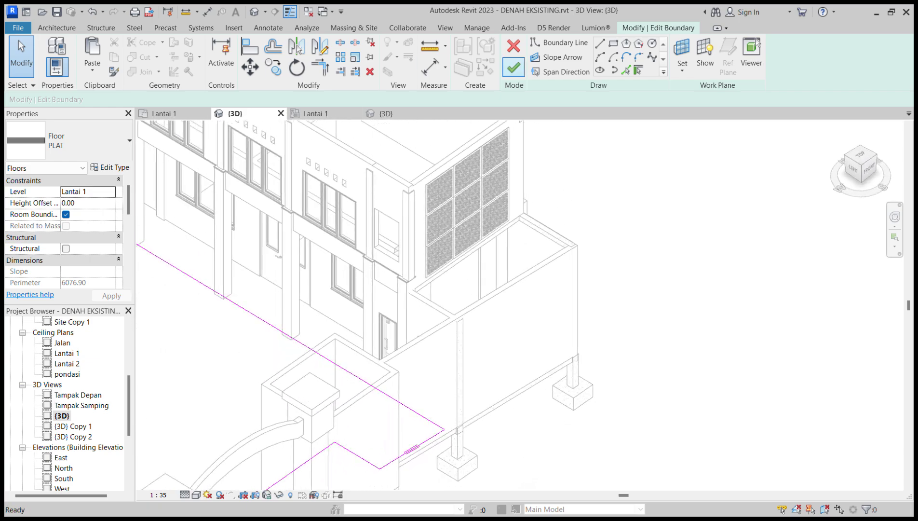
click(514, 68)
mouse_move(465, 203)
middle_down()
mouse_move(482, 273)
mouse_move(479, 246)
middle_up()
shift+middle_drag(478, 246, 506, 242)
key(Escape)
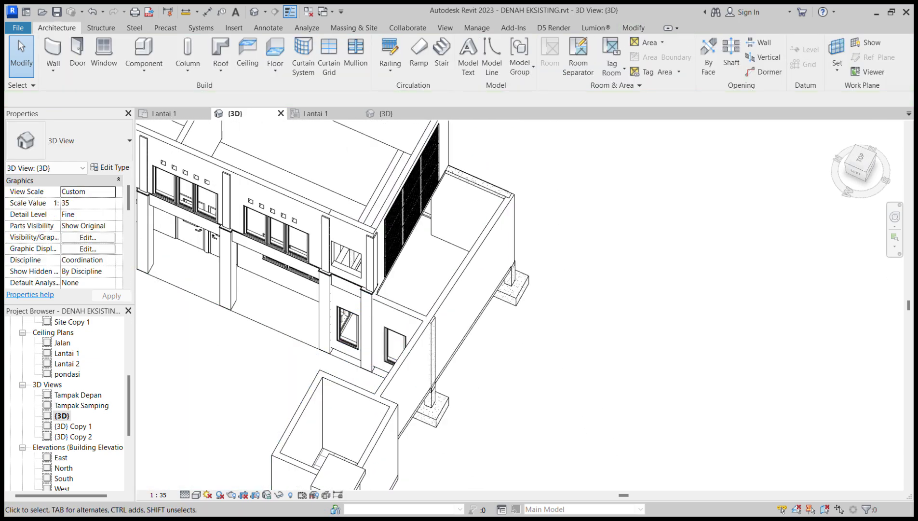
shift+middle_drag(410, 241, 456, 248)
scroll(63, 425, up, 5)
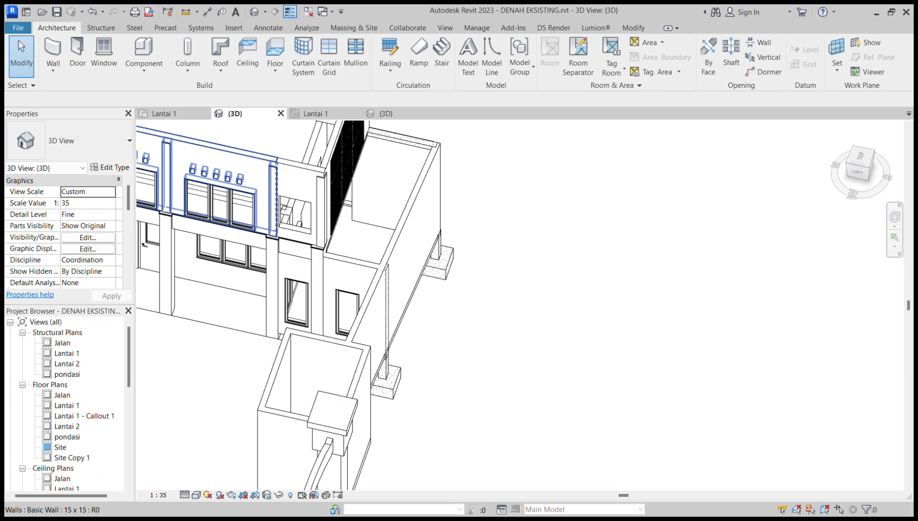
- Sketch a rectangular PLAT floor boundary about 418 wide on the Lantai 1 floor plan, from the upper wall to the corner room's upper wall
double_click(67, 405)
middle_drag(565, 379, 511, 387)
scroll(541, 336, up, 4)
scroll(512, 387, up, 1)
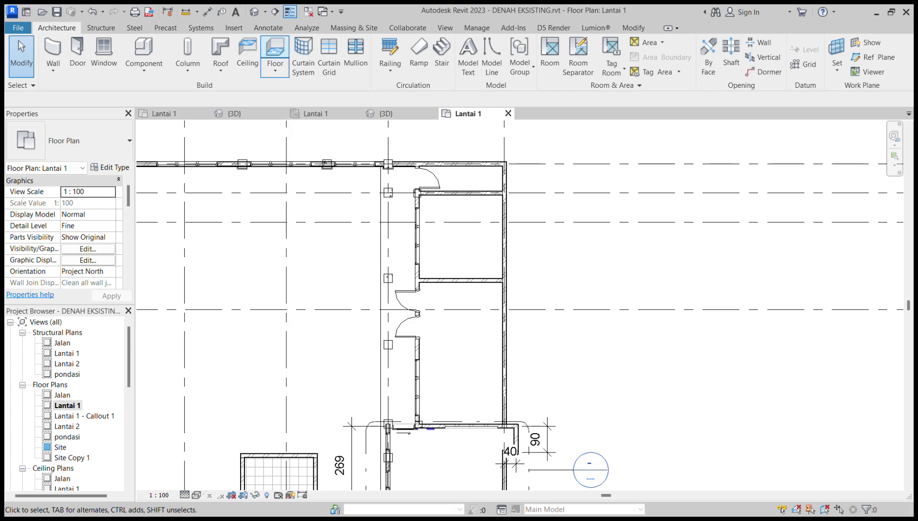
click(275, 50)
click(613, 44)
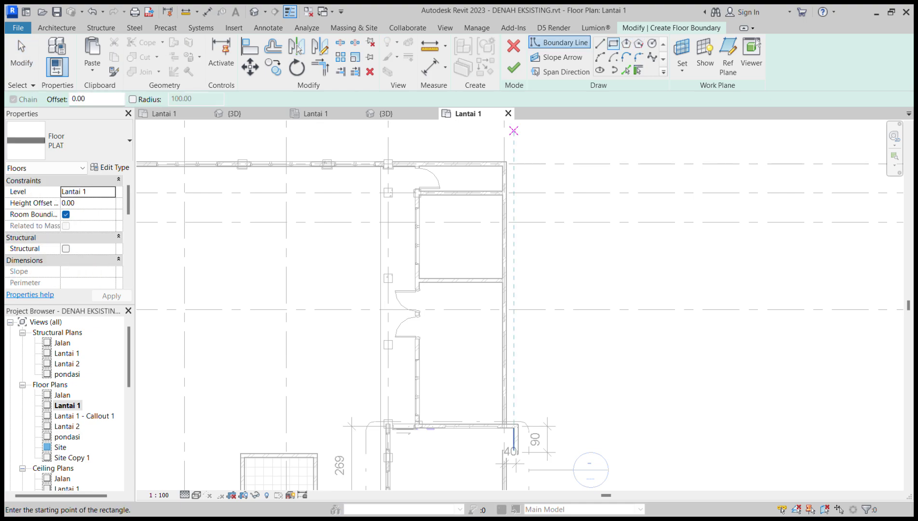
scroll(394, 173, up, 8)
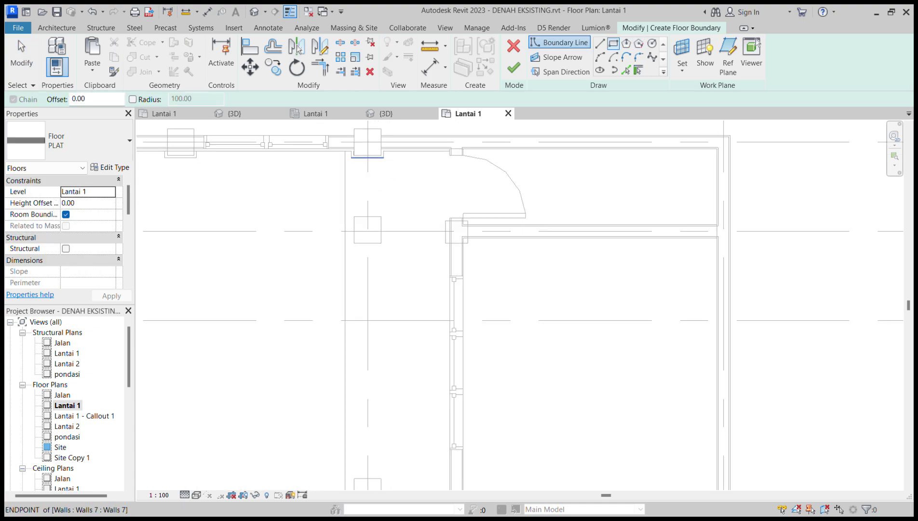
click(320, 138)
scroll(438, 198, down, 3)
scroll(484, 224, down, 4)
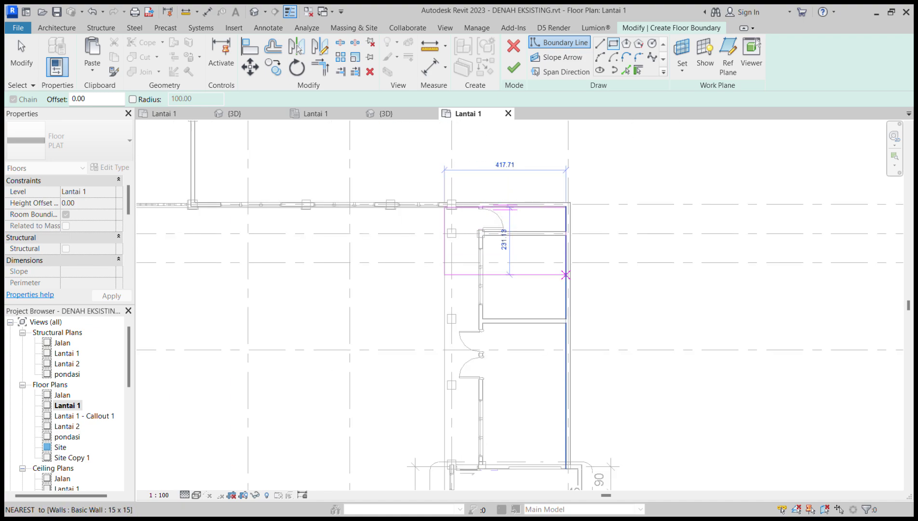
middle_drag(560, 425, 637, 306)
scroll(519, 345, up, 4)
scroll(537, 310, up, 3)
scroll(529, 314, down, 2)
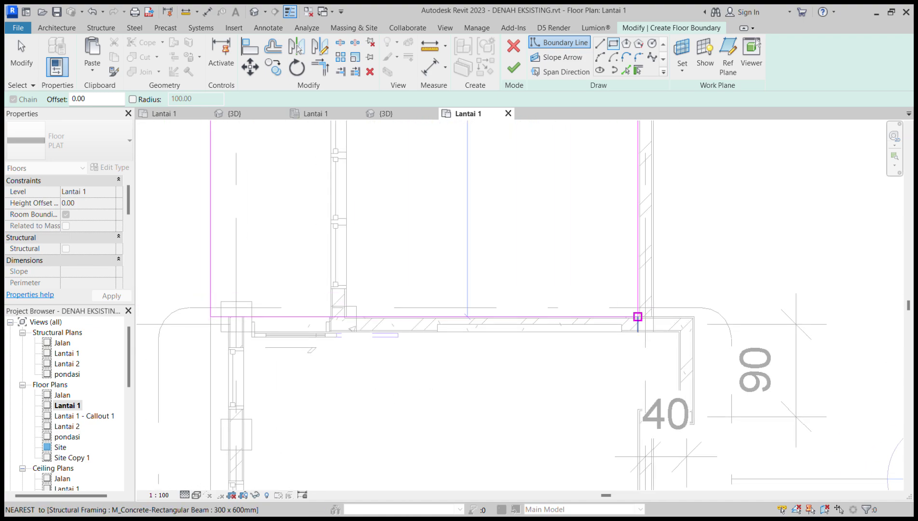
click(638, 316)
key(Escape)
key(Escape)
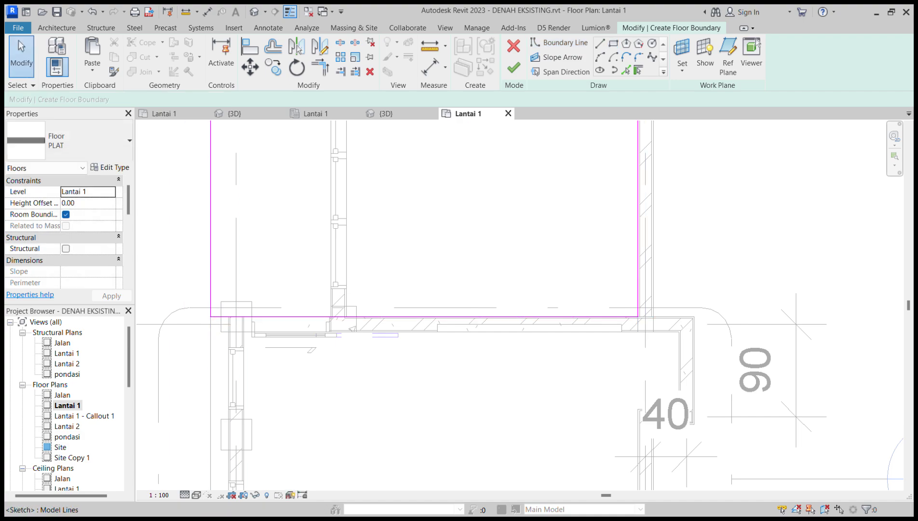
- Pick the 30x30 column's edges as boundary lines at the rectangle's lower-left corner, trim them to the rectangle and draw the short line west of the column
scroll(234, 300, up, 2)
scroll(253, 285, up, 2)
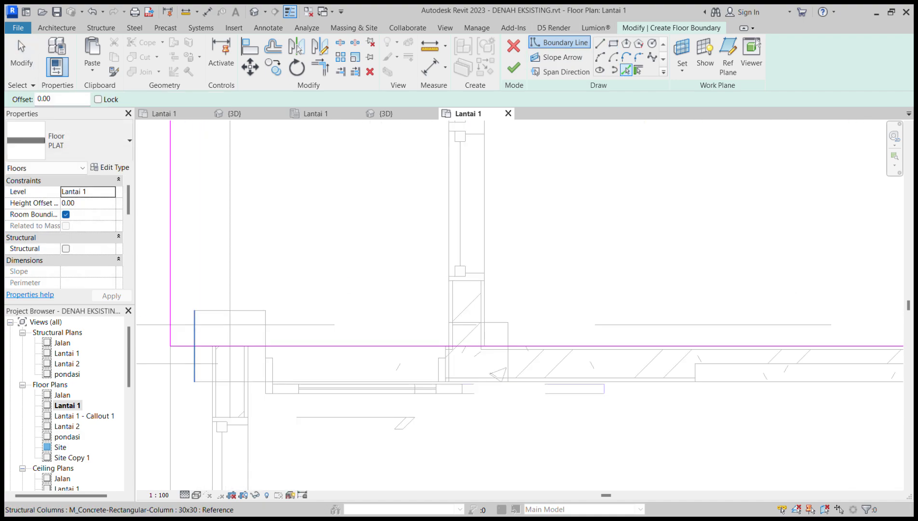
key(t)
key(r)
click(292, 346)
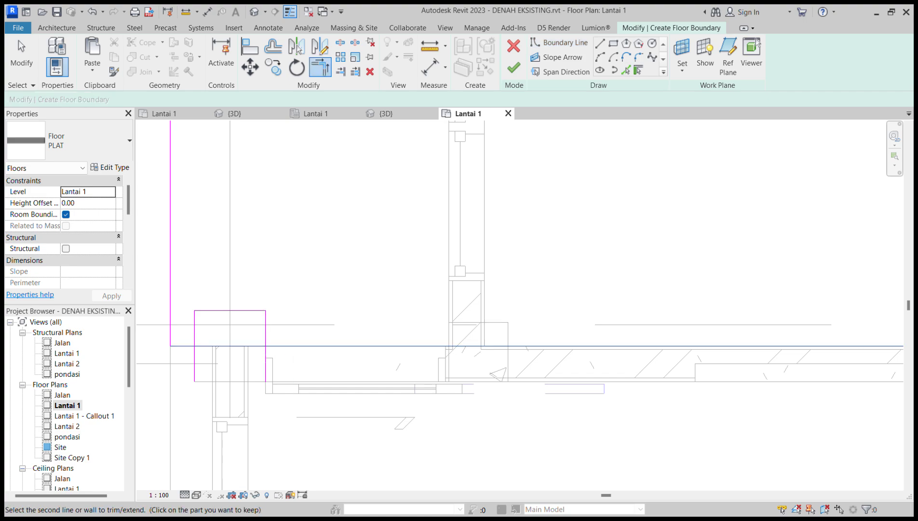
click(560, 43)
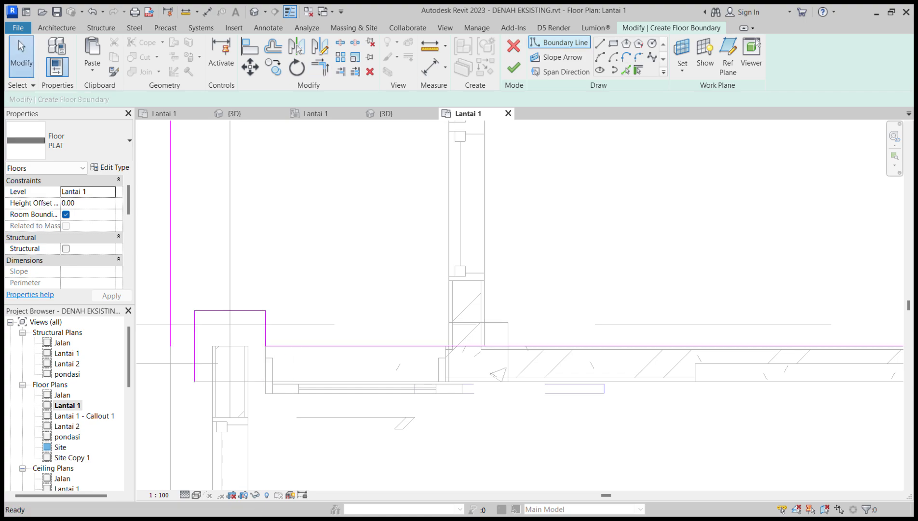
click(170, 346)
key(Escape)
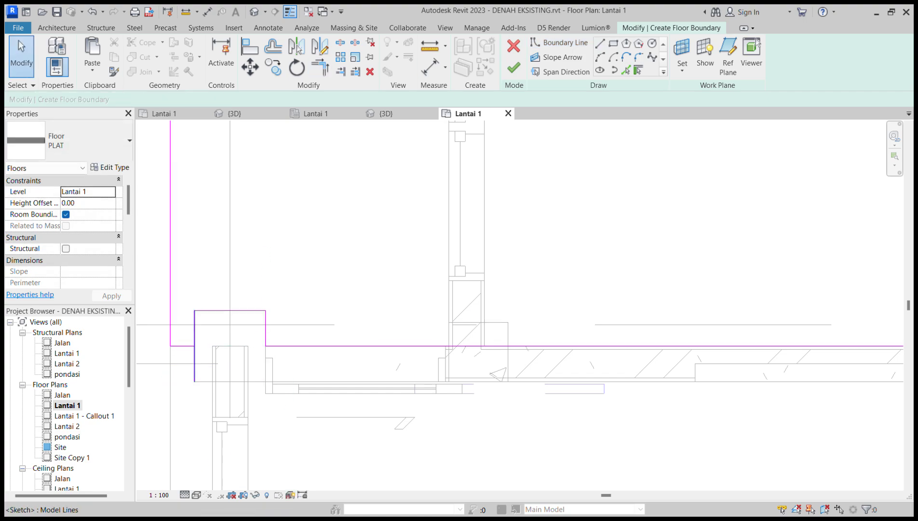
- Trim the column's west edge line to the short boundary line and finish the PLAT floor sketch
key(t)
key(r)
scroll(330, 275, down, 6)
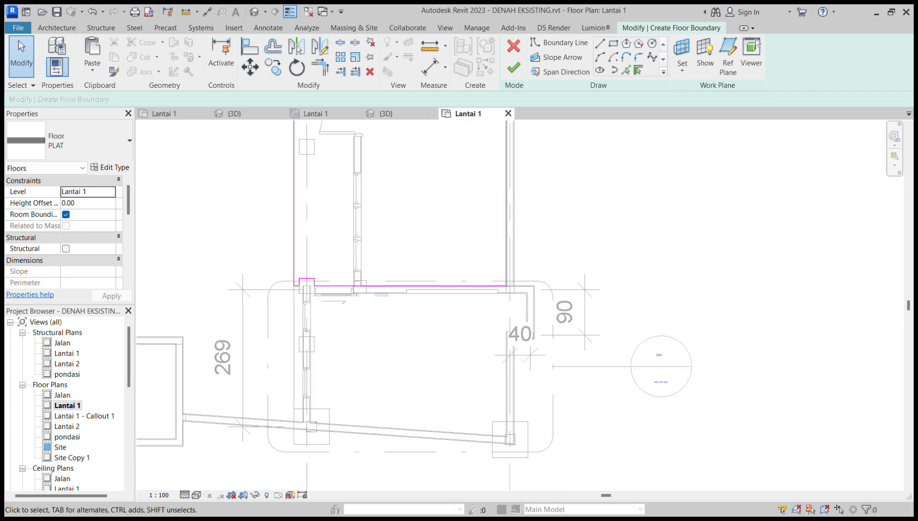
middle_drag(331, 275, 343, 359)
click(513, 68)
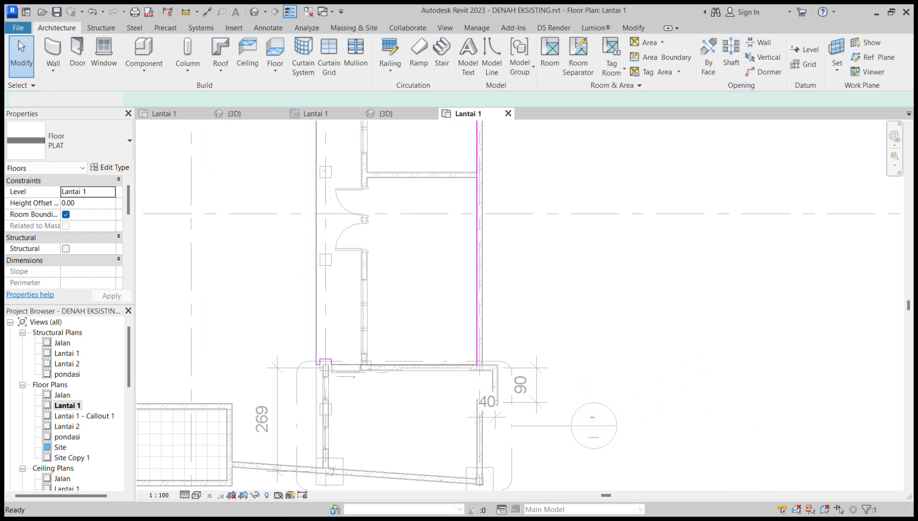
- Select the new PLAT floor in the {3D} view and edit its height offset from Lantai 1
scroll(67, 401, down, 5)
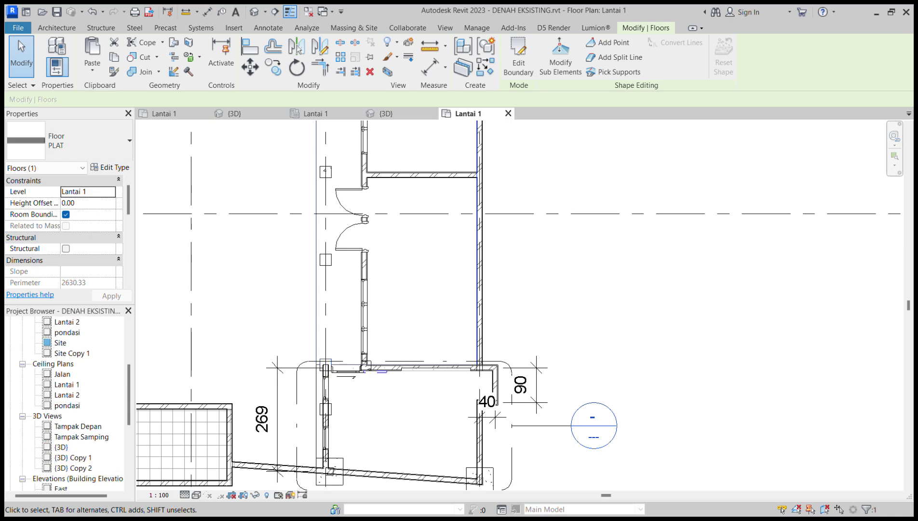
double_click(62, 416)
shift+middle_drag(275, 294, 407, 297)
key(Escape)
click(299, 282)
shift+middle_drag(299, 282, 458, 342)
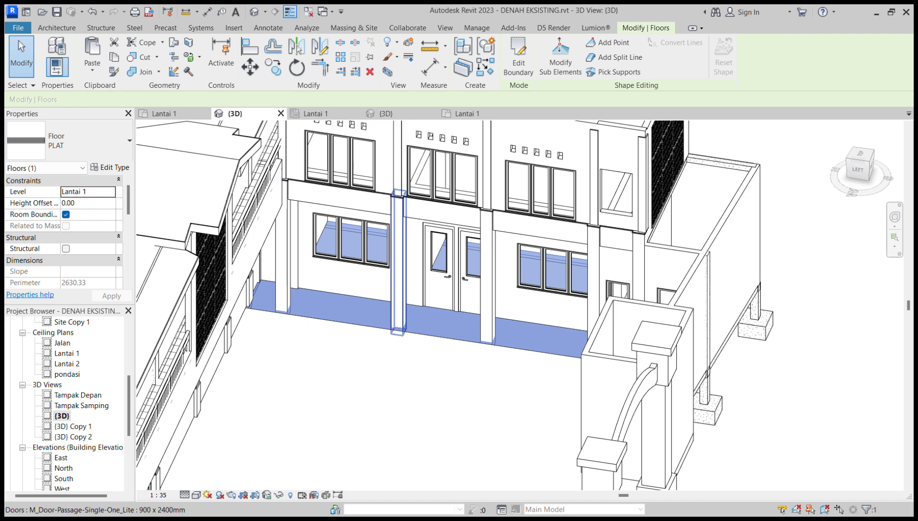
click(88, 203)
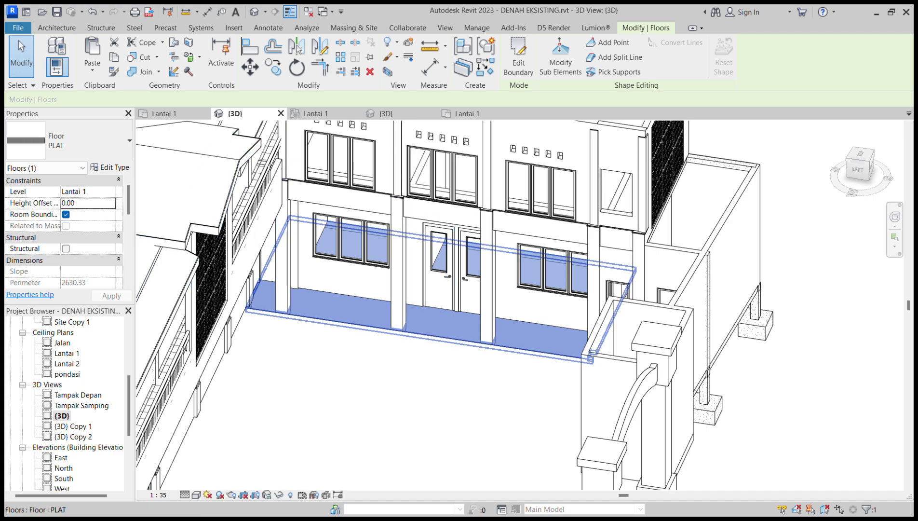
key(Escape)
click(366, 326)
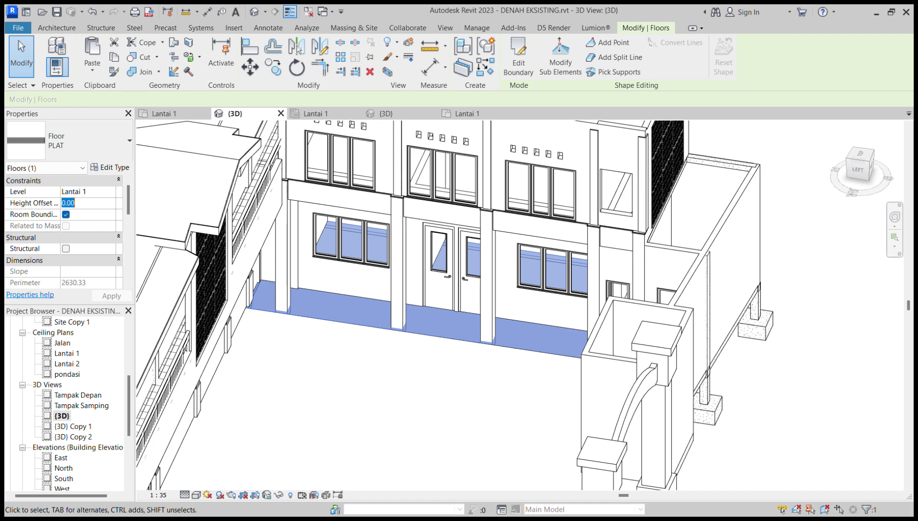
key(Return)
key(Escape)
- Examine the PLAT floor's front edge and its junction with the corner room's column and walls in the {3D} view
scroll(451, 347, up, 4)
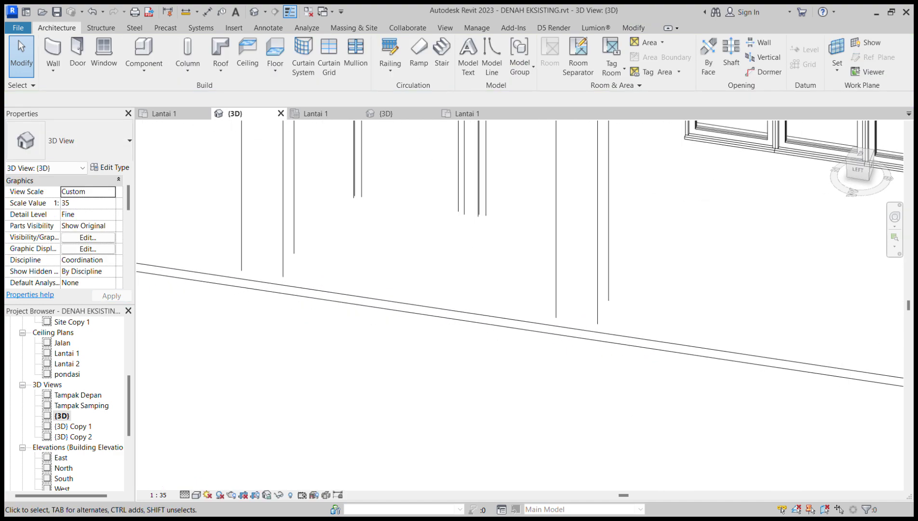
click(451, 333)
mouse_move(451, 333)
shift+middle_down()
mouse_move(437, 359)
mouse_move(451, 338)
shift+middle_up()
key(Escape)
scroll(418, 186, down, 2)
click(424, 181)
key(Escape)
scroll(422, 179, down, 2)
middle_drag(422, 179, 545, 338)
scroll(391, 294, down, 3)
scroll(582, 277, up, 4)
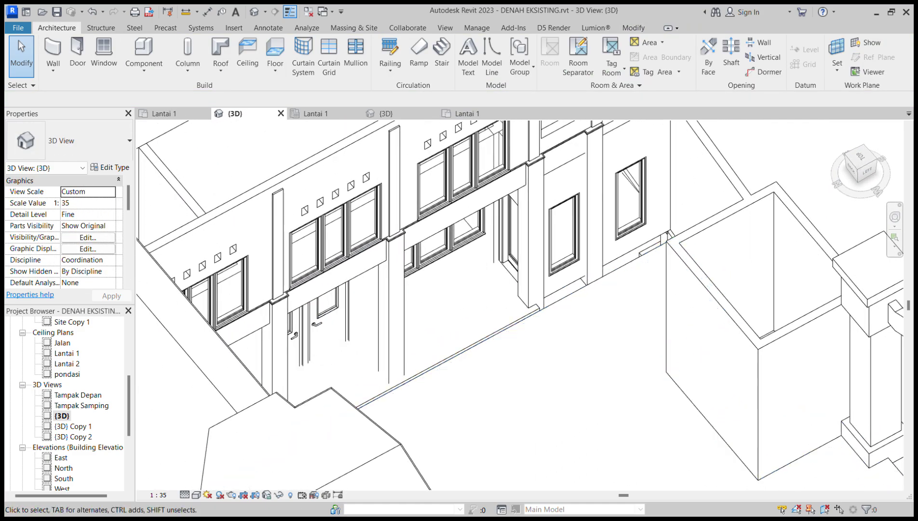
scroll(579, 232, down, 1)
middle_drag(584, 212, 504, 340)
scroll(67, 405, up, 5)
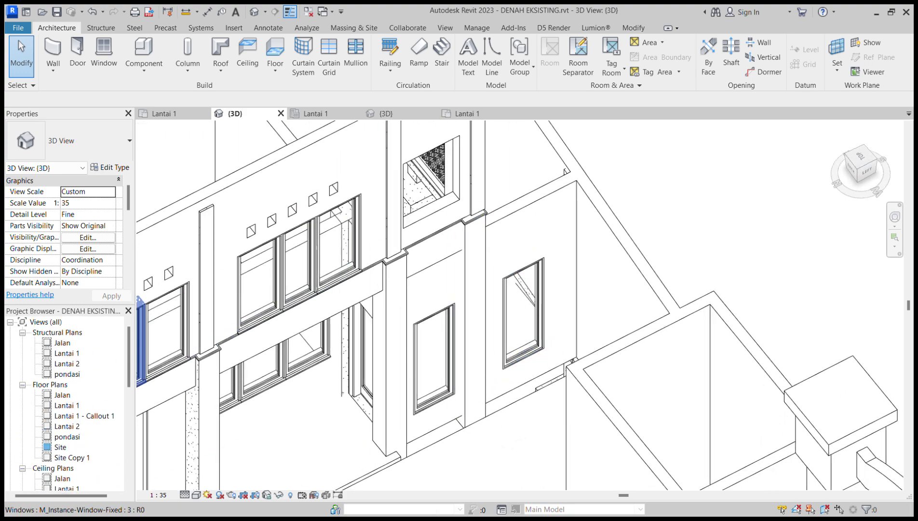
- Start a new floor sketch on the Lantai 1 floor plan with the Line tool and set its type to LANTAI RUANG BACA
double_click(67, 405)
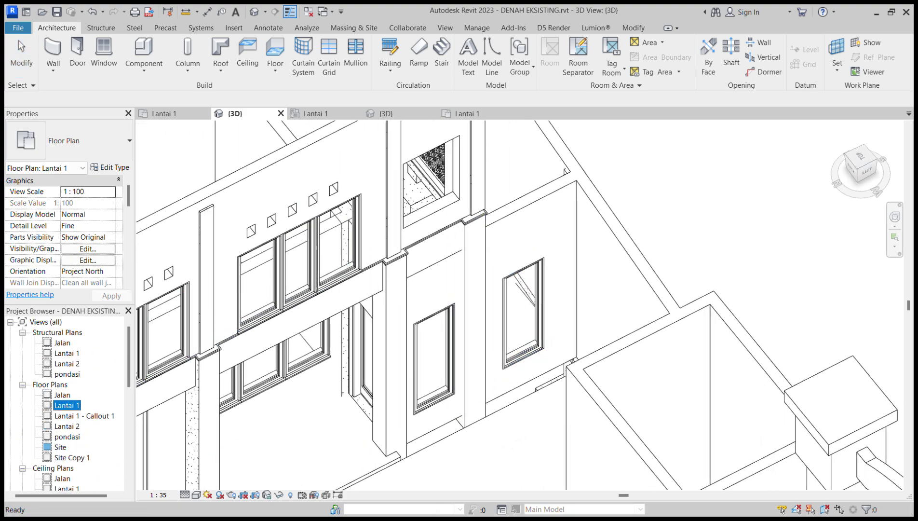
click(275, 52)
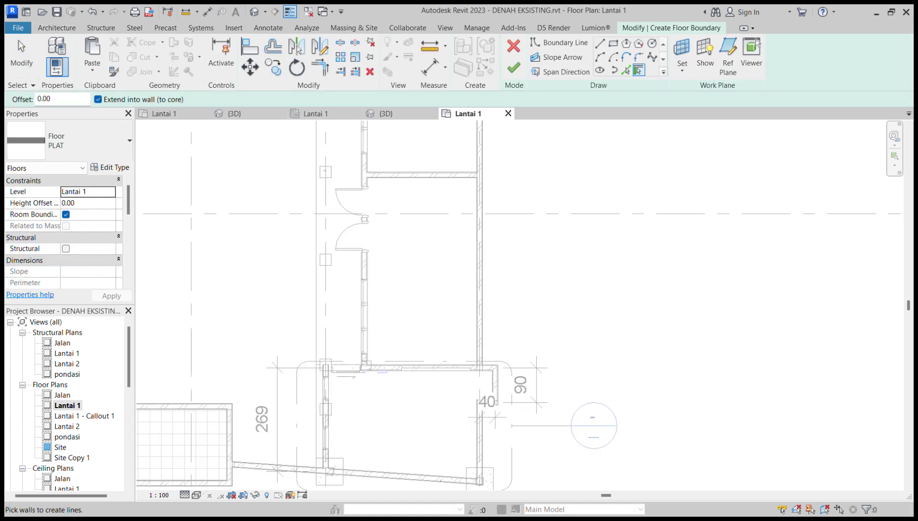
click(614, 44)
scroll(445, 392, up, 2)
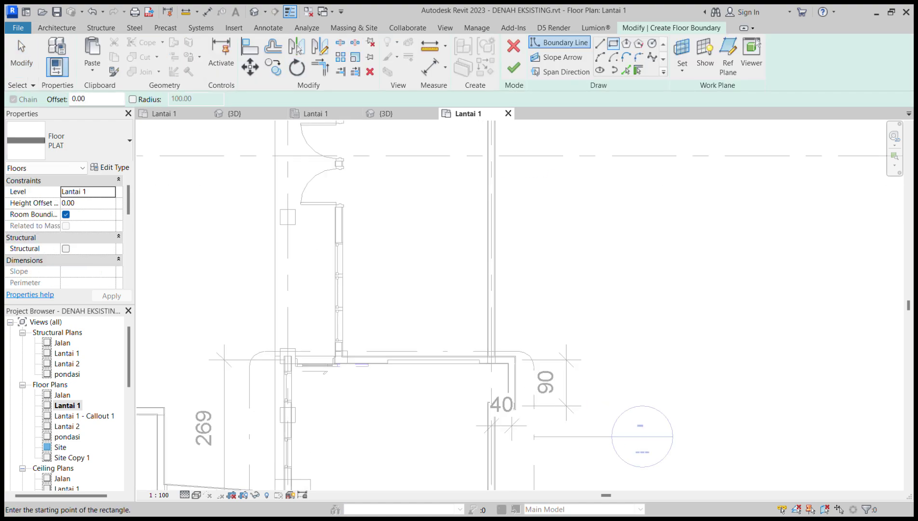
middle_drag(275, 312, 384, 251)
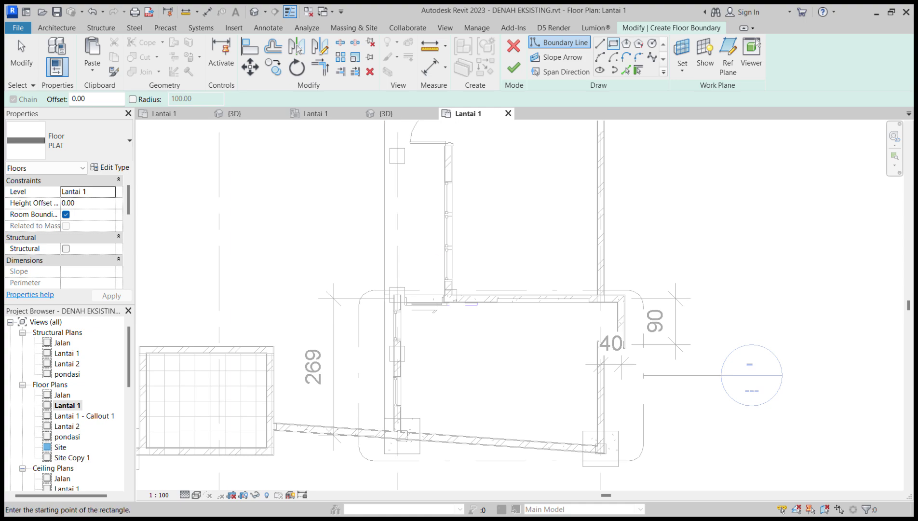
click(626, 70)
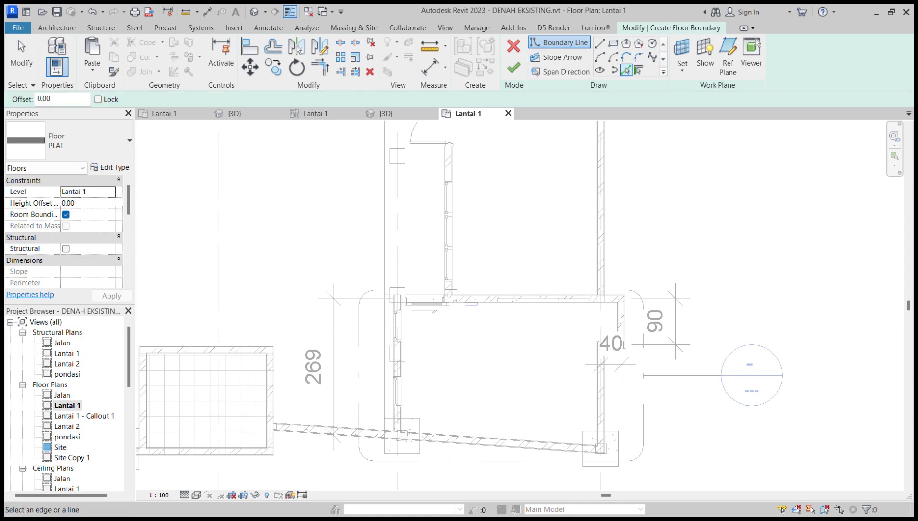
scroll(424, 302, up, 5)
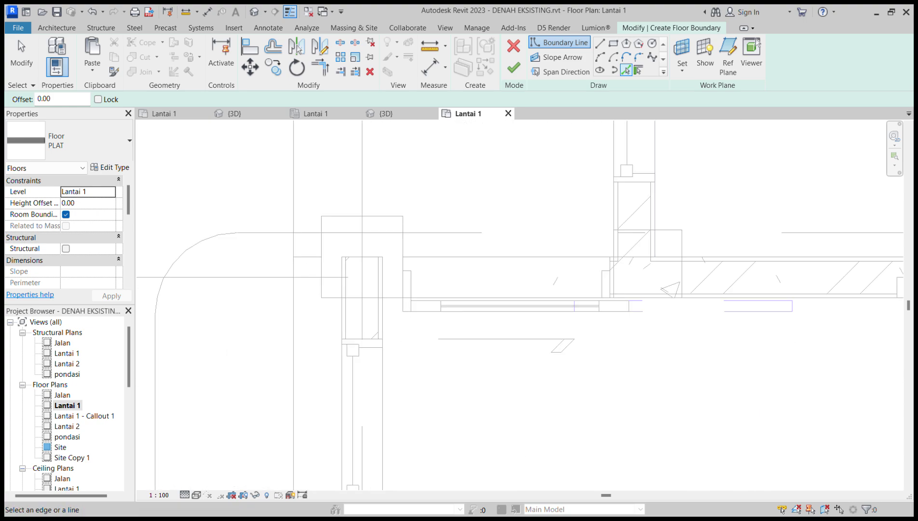
key(l)
key(i)
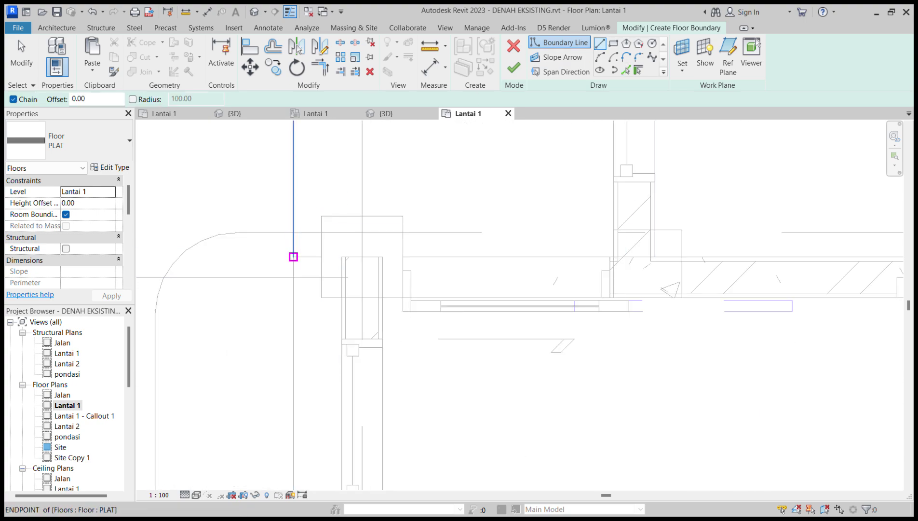
scroll(293, 257, down, 3)
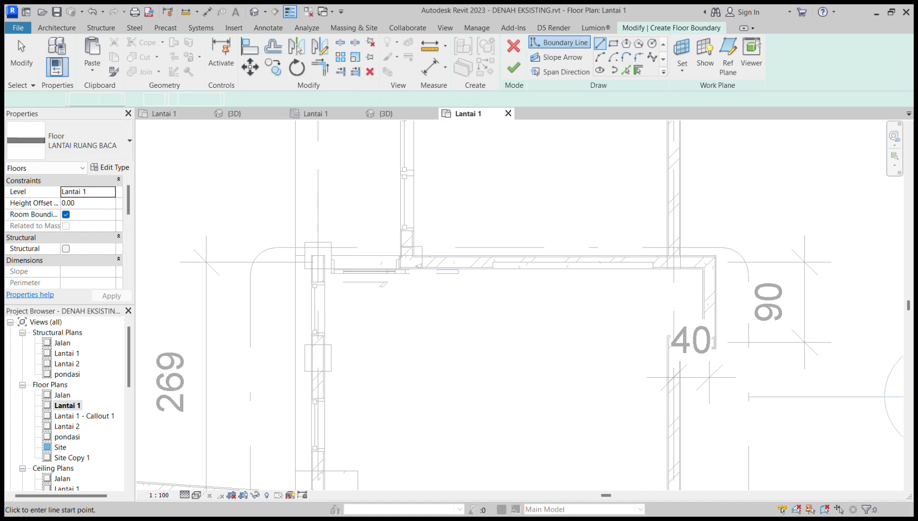
- Draw the boundary along the inner face of the corner room's upper wall, around the 30x30 column's lower-left corner to the PLAT floor's corner
scroll(696, 267, up, 2)
click(705, 269)
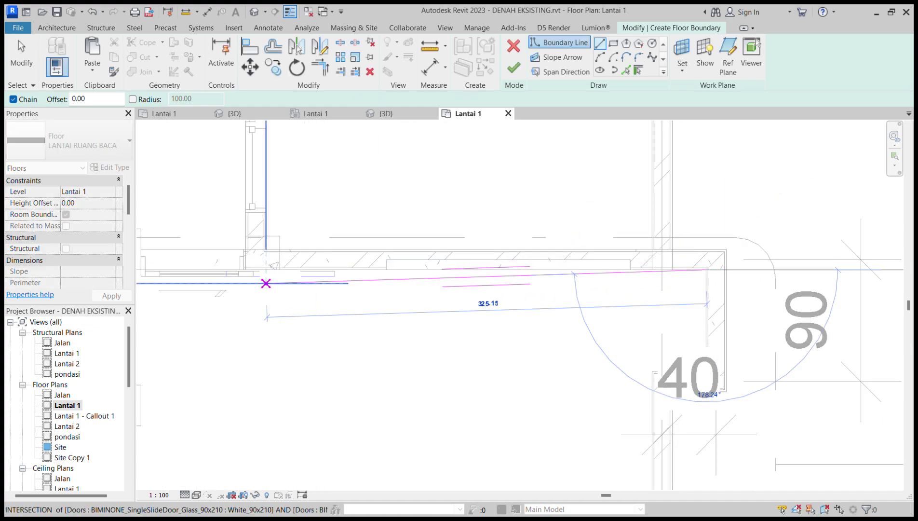
scroll(328, 264, up, 4)
click(303, 261)
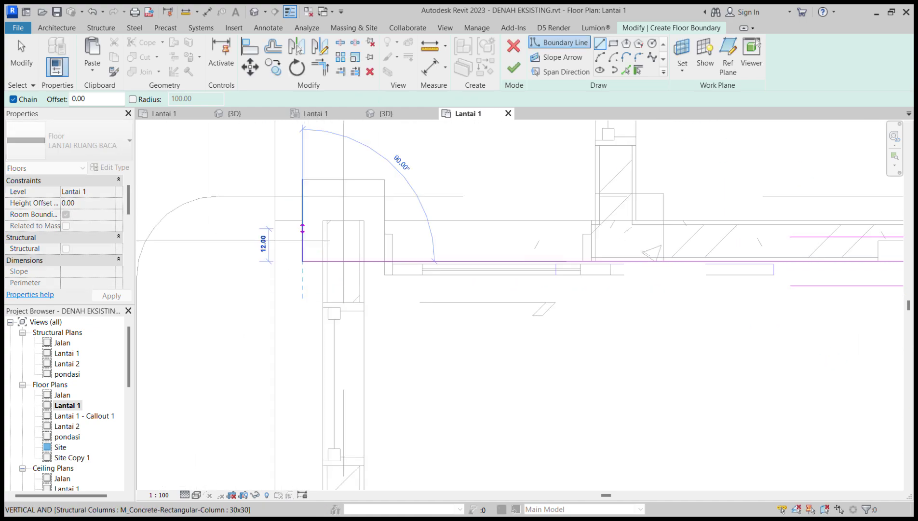
click(302, 220)
click(275, 220)
- Continue the boundary down the corner room's west side and about 419 along the sloped wall's inner face to the east wall
scroll(275, 226, down, 3)
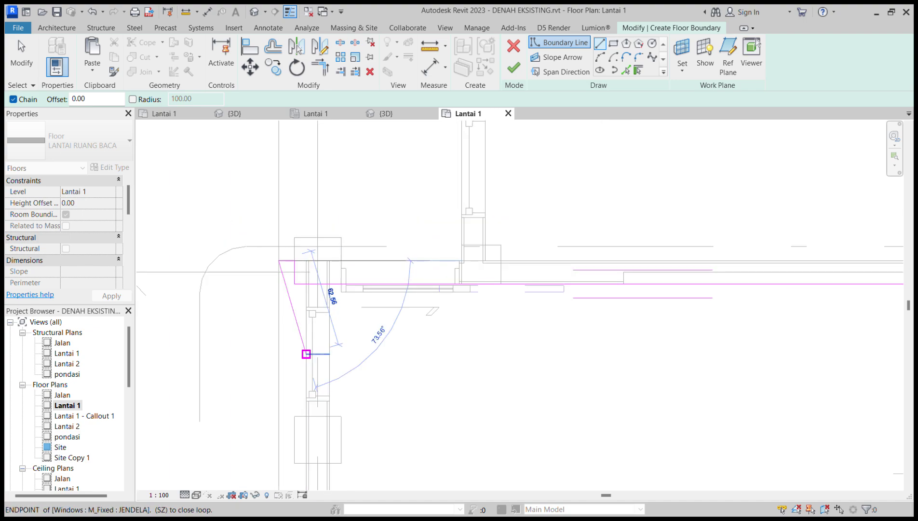
scroll(303, 353, up, 3)
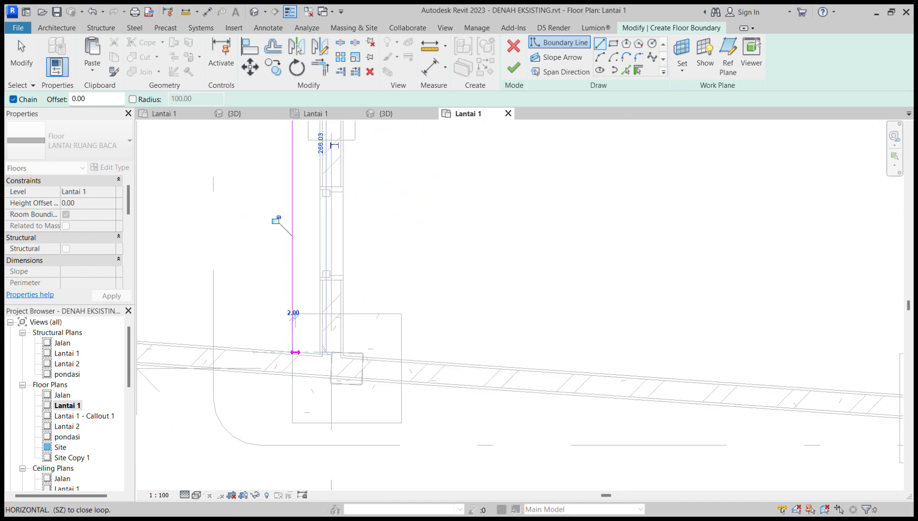
middle_drag(598, 373, 319, 335)
scroll(664, 359, up, 1)
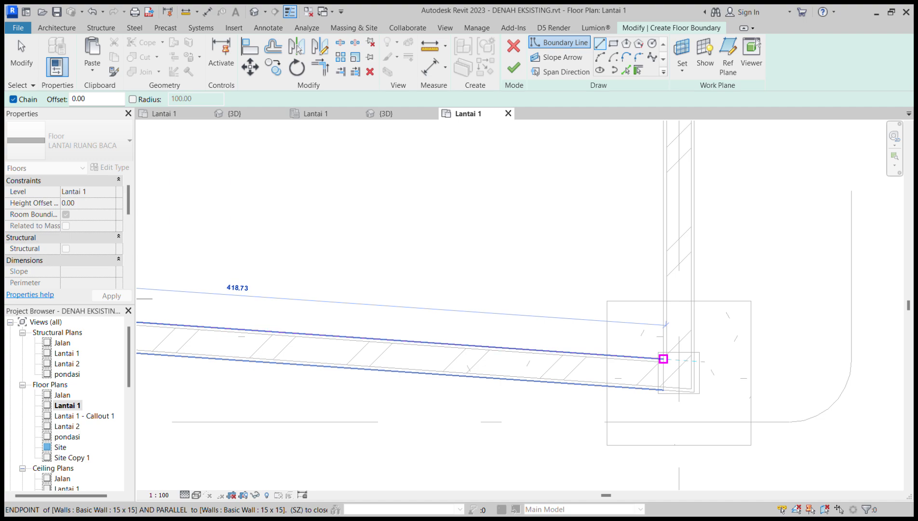
click(664, 358)
- Draw the boundary about 205 up the east wall, around the 40-wide recess to the starting point, and finish the floor sketch
scroll(675, 251, up, 3)
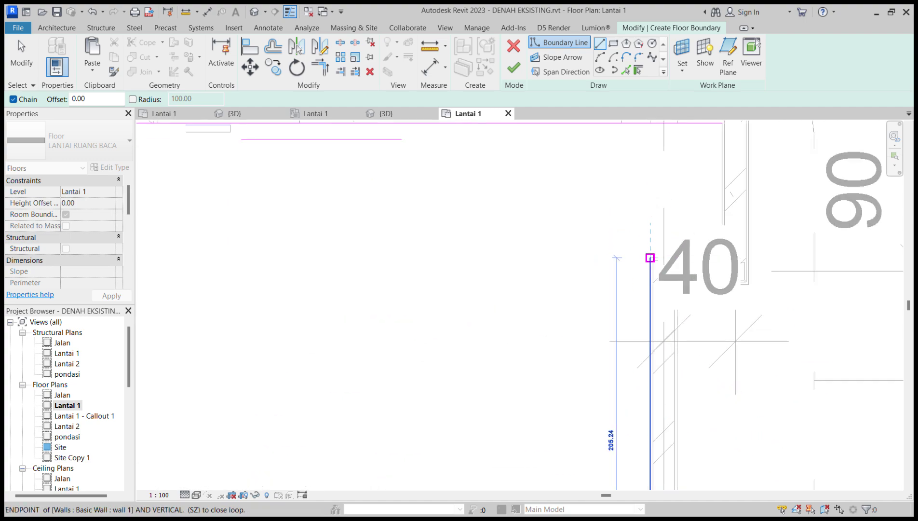
click(650, 258)
click(721, 255)
scroll(716, 169, up, 1)
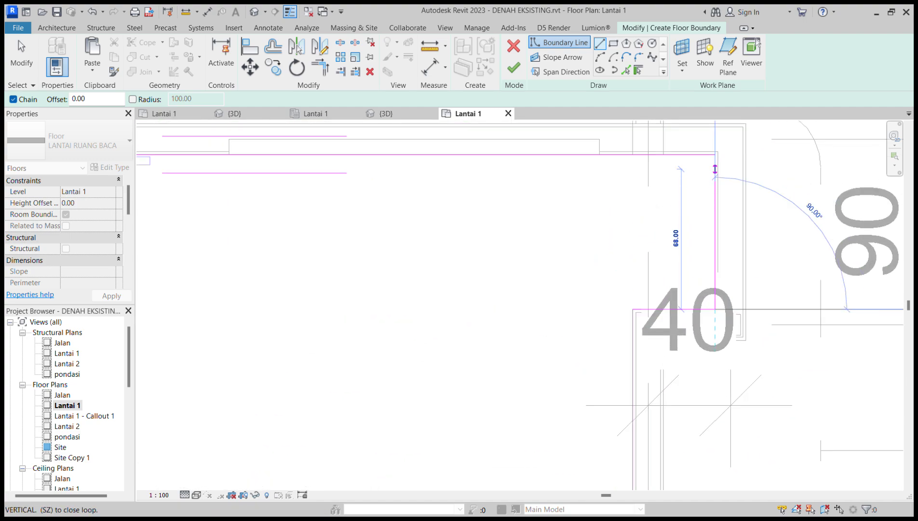
click(715, 154)
scroll(651, 236, down, 5)
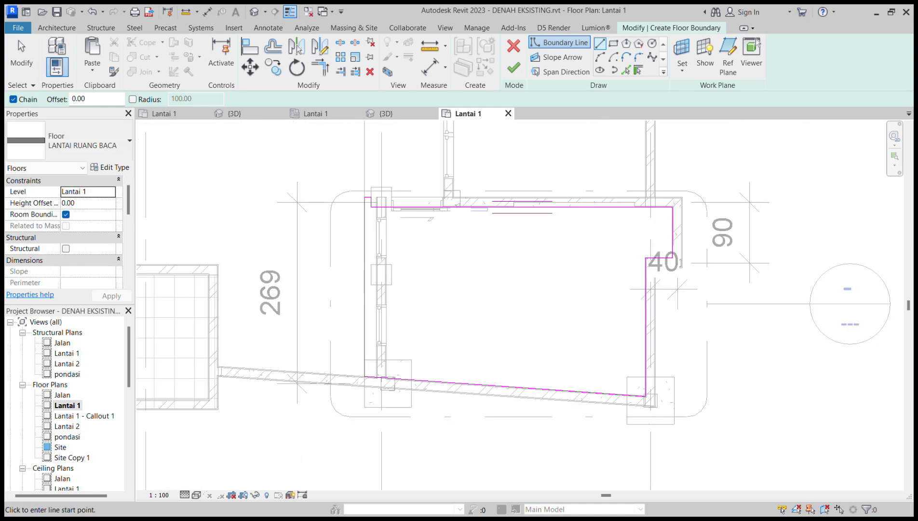
key(Escape)
click(514, 67)
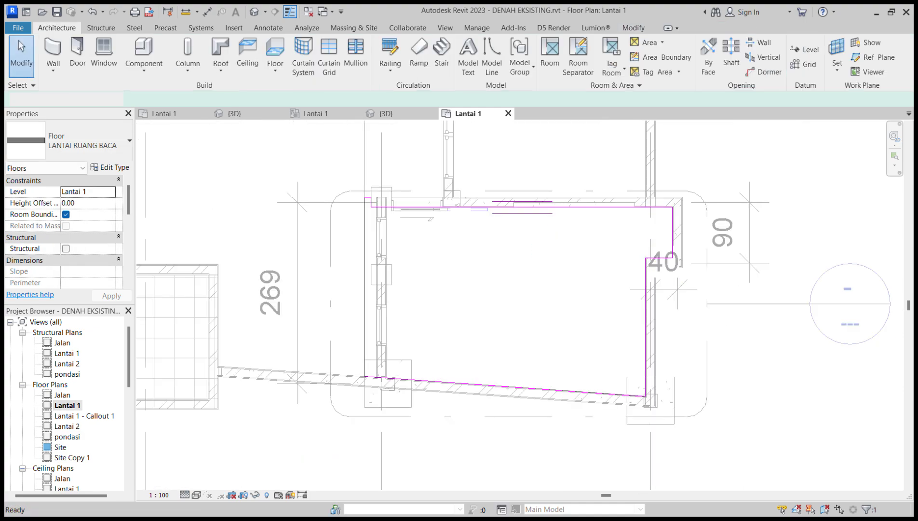
- Set the LANTAI RUANG BACA floor's height offset to 7.00 in the {3D} view
scroll(73, 415, down, 2)
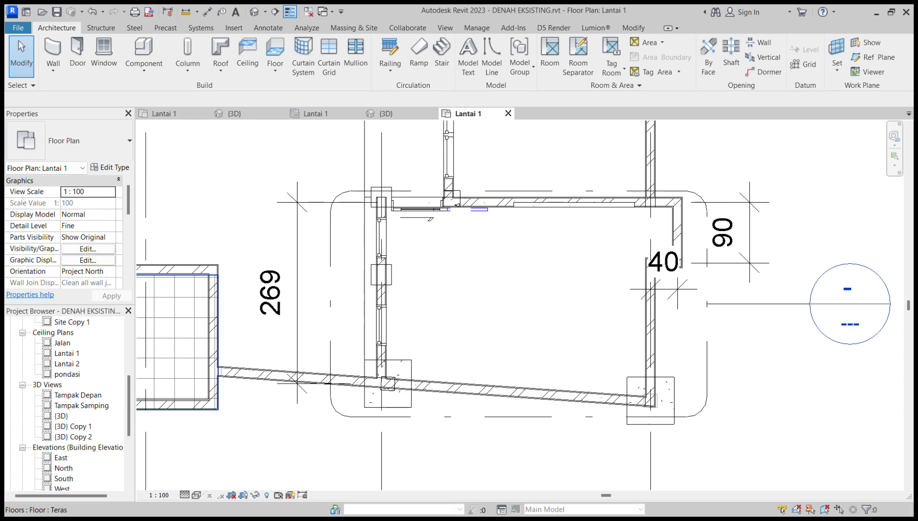
double_click(61, 416)
shift+middle_drag(386, 338, 444, 366)
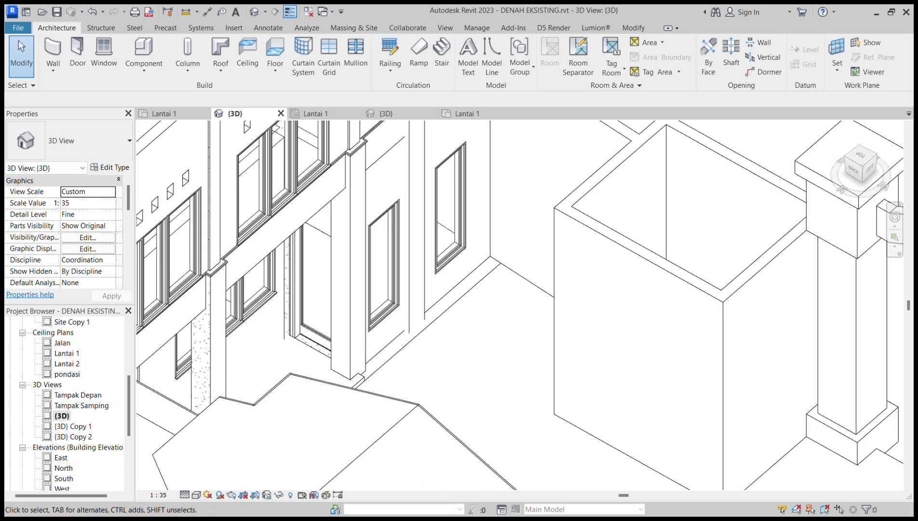
click(387, 361)
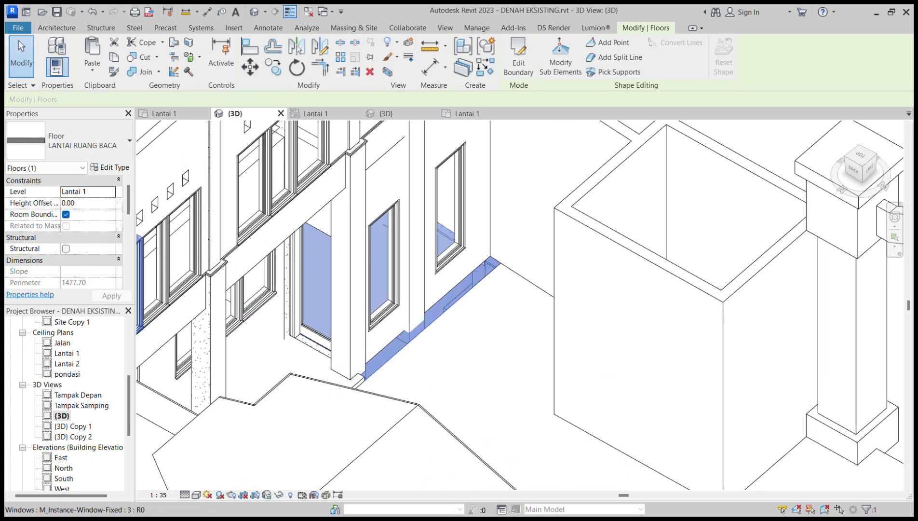
text(700)
key(Return)
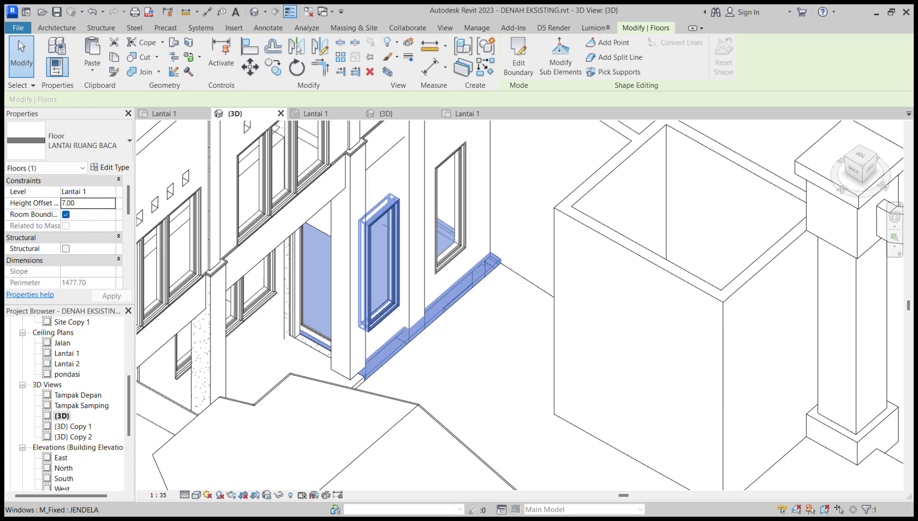
key(Escape)
- Examine the raised corner room floor against the column, windows and adjoining PLAT floor in the {3D} view
shift+middle_drag(467, 290, 432, 278)
scroll(428, 277, up, 3)
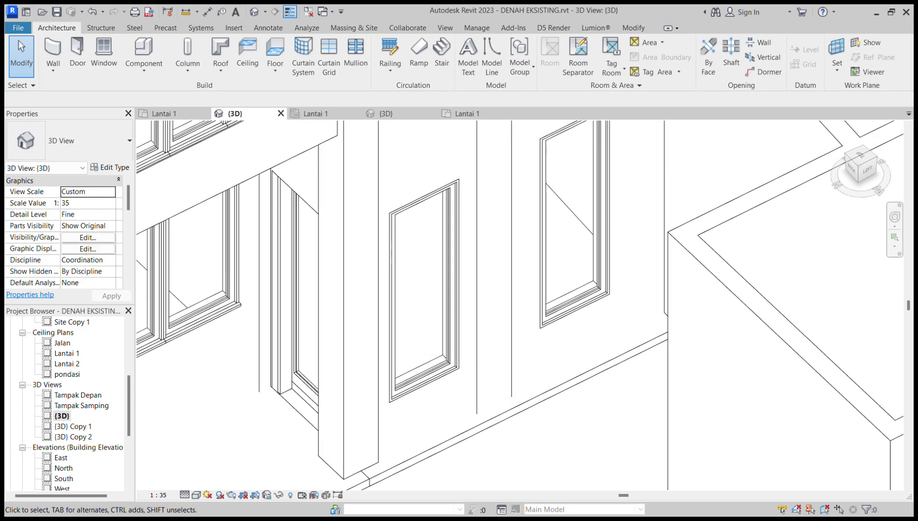
click(475, 356)
key(Escape)
click(482, 423)
shift+middle_drag(482, 423, 305, 411)
scroll(376, 377, up, 2)
key(Escape)
scroll(395, 377, down, 3)
scroll(345, 384, down, 5)
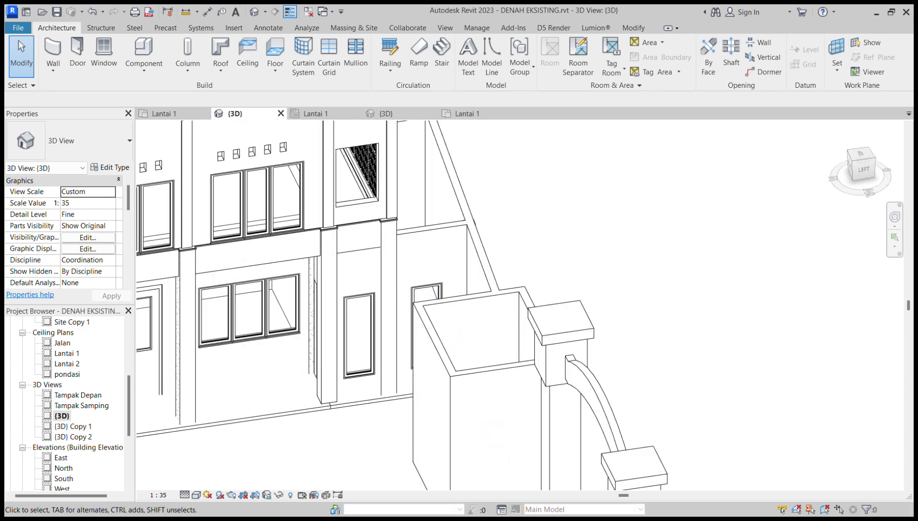